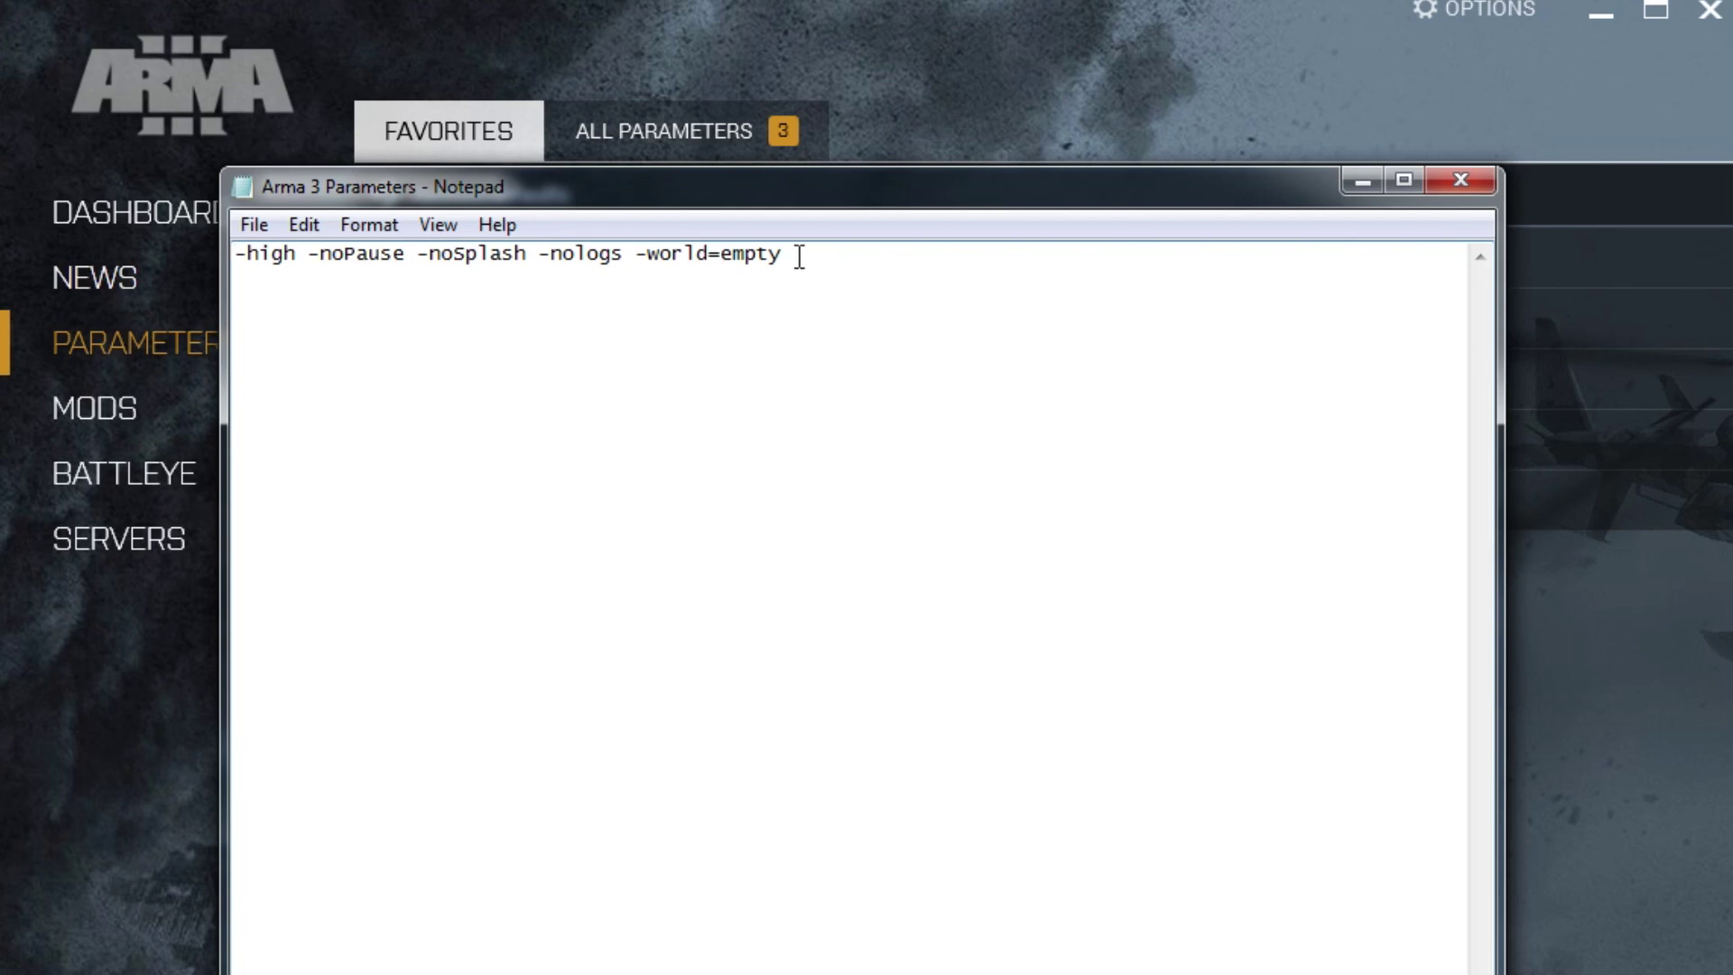
Close the Arma 3 launcher and copy the parameter line "-high -noPause -noSplash -nologs -world=empty" from the Arma 3 Parameters text file.
{"action": "left_click", "coordinate": [1053, 39]}
{"action": "left_click", "coordinate": [1709, 11]}
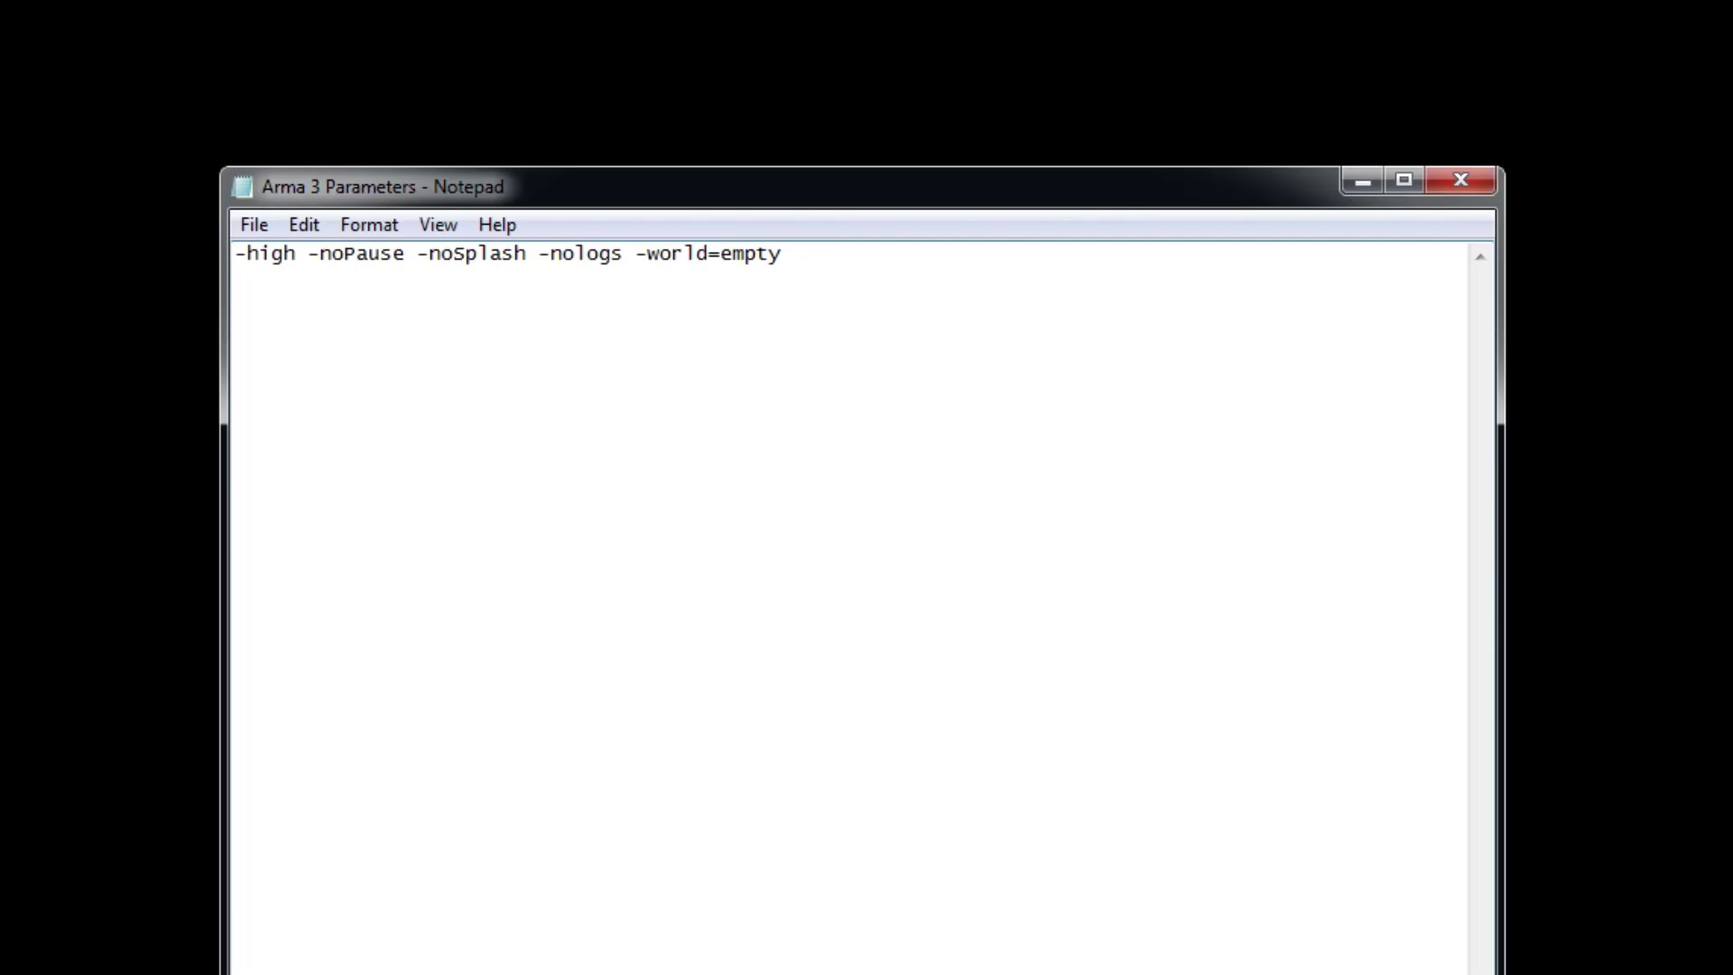
{"action": "left_click_drag", "start_coordinate": [819, 253], "coordinate": [237, 267]}
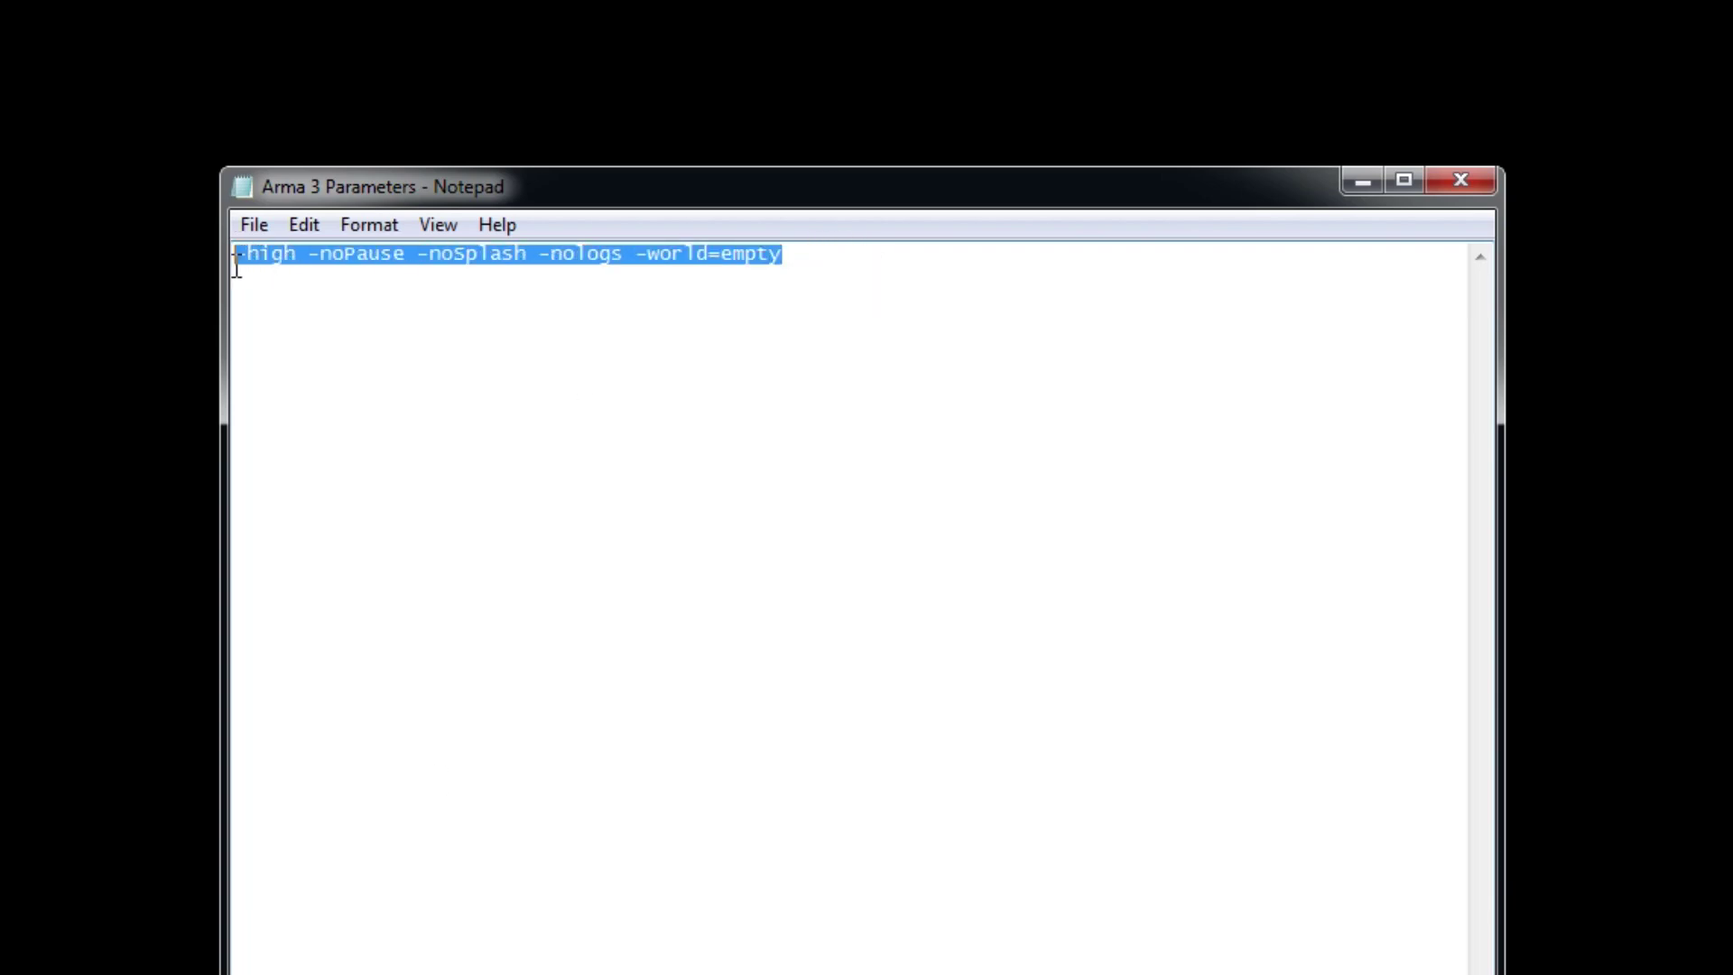
{"action": "right_click", "coordinate": [343, 262]}
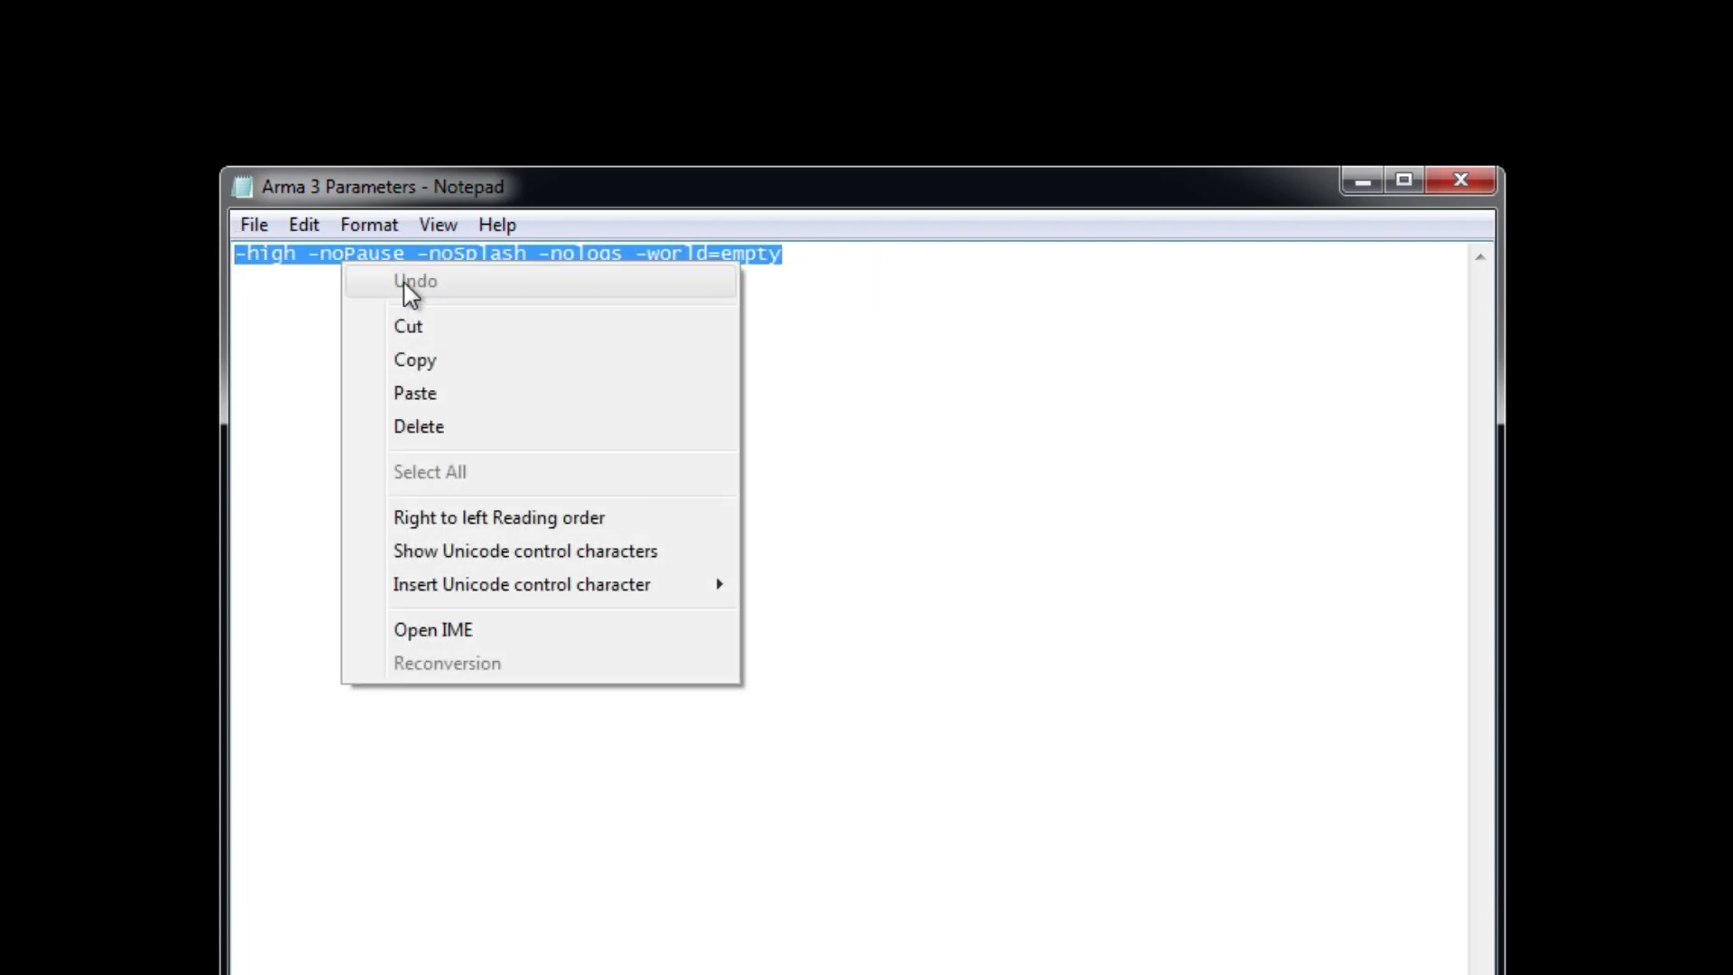
{"action": "left_click", "coordinate": [443, 363]}
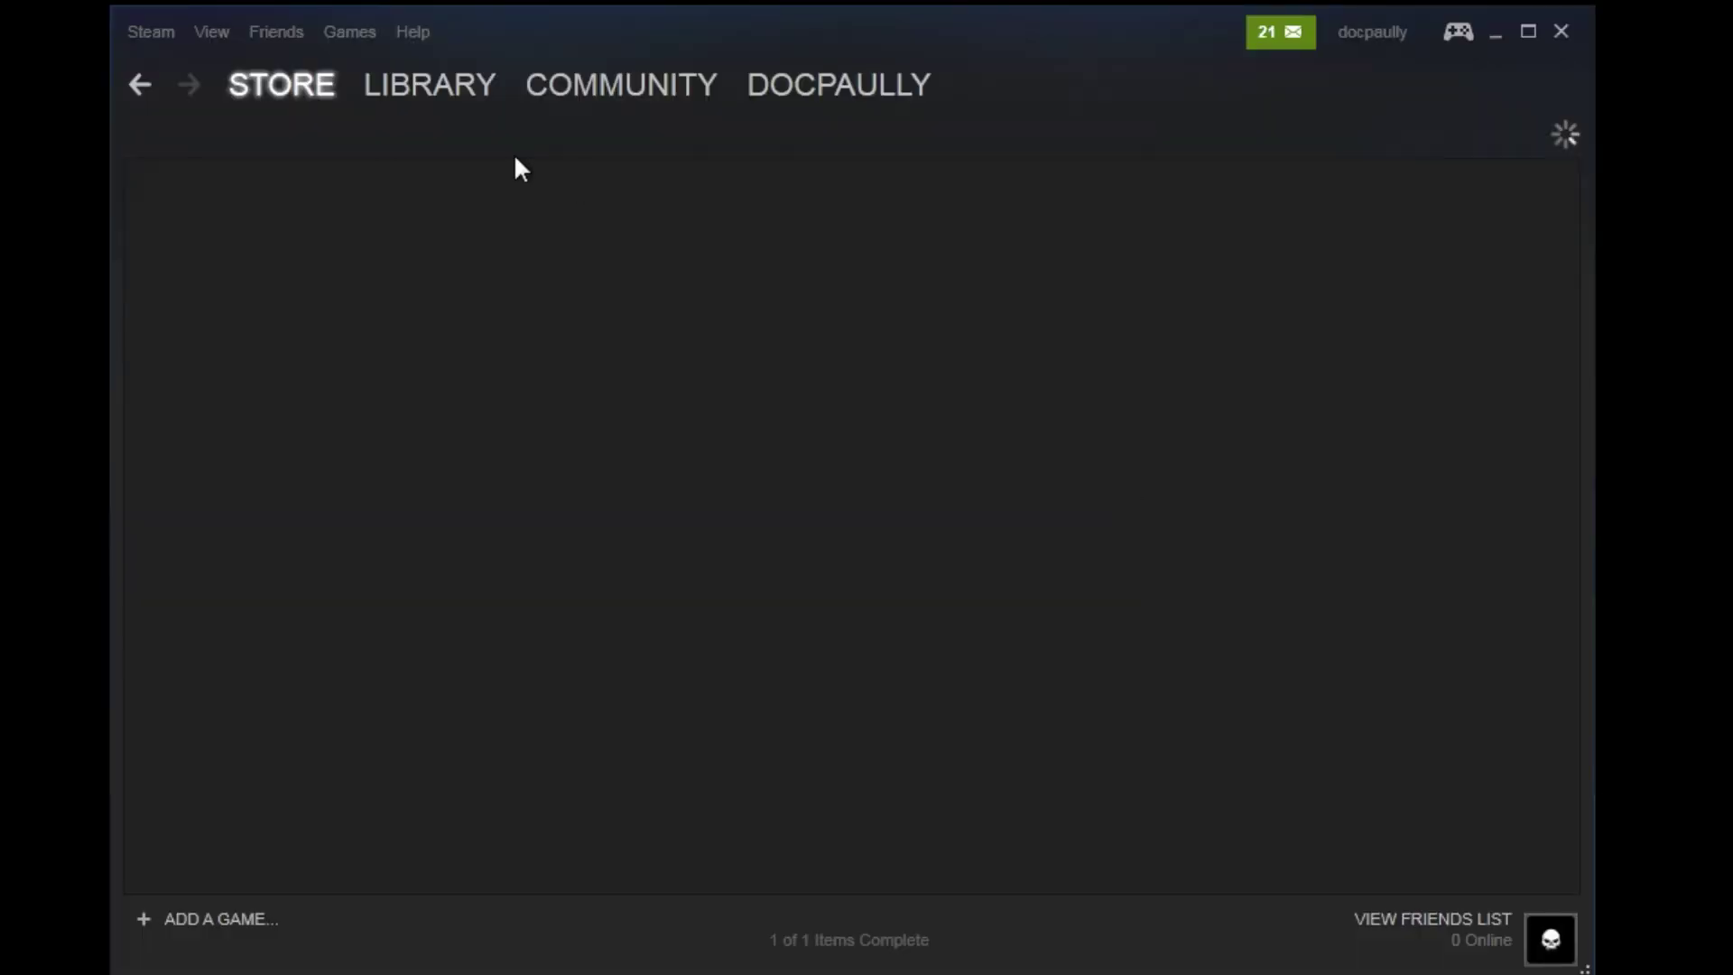
Switch to Steam and open the properties of Arma 3 from the games library.
{"action": "mouse_move", "coordinate": [417, 79]}
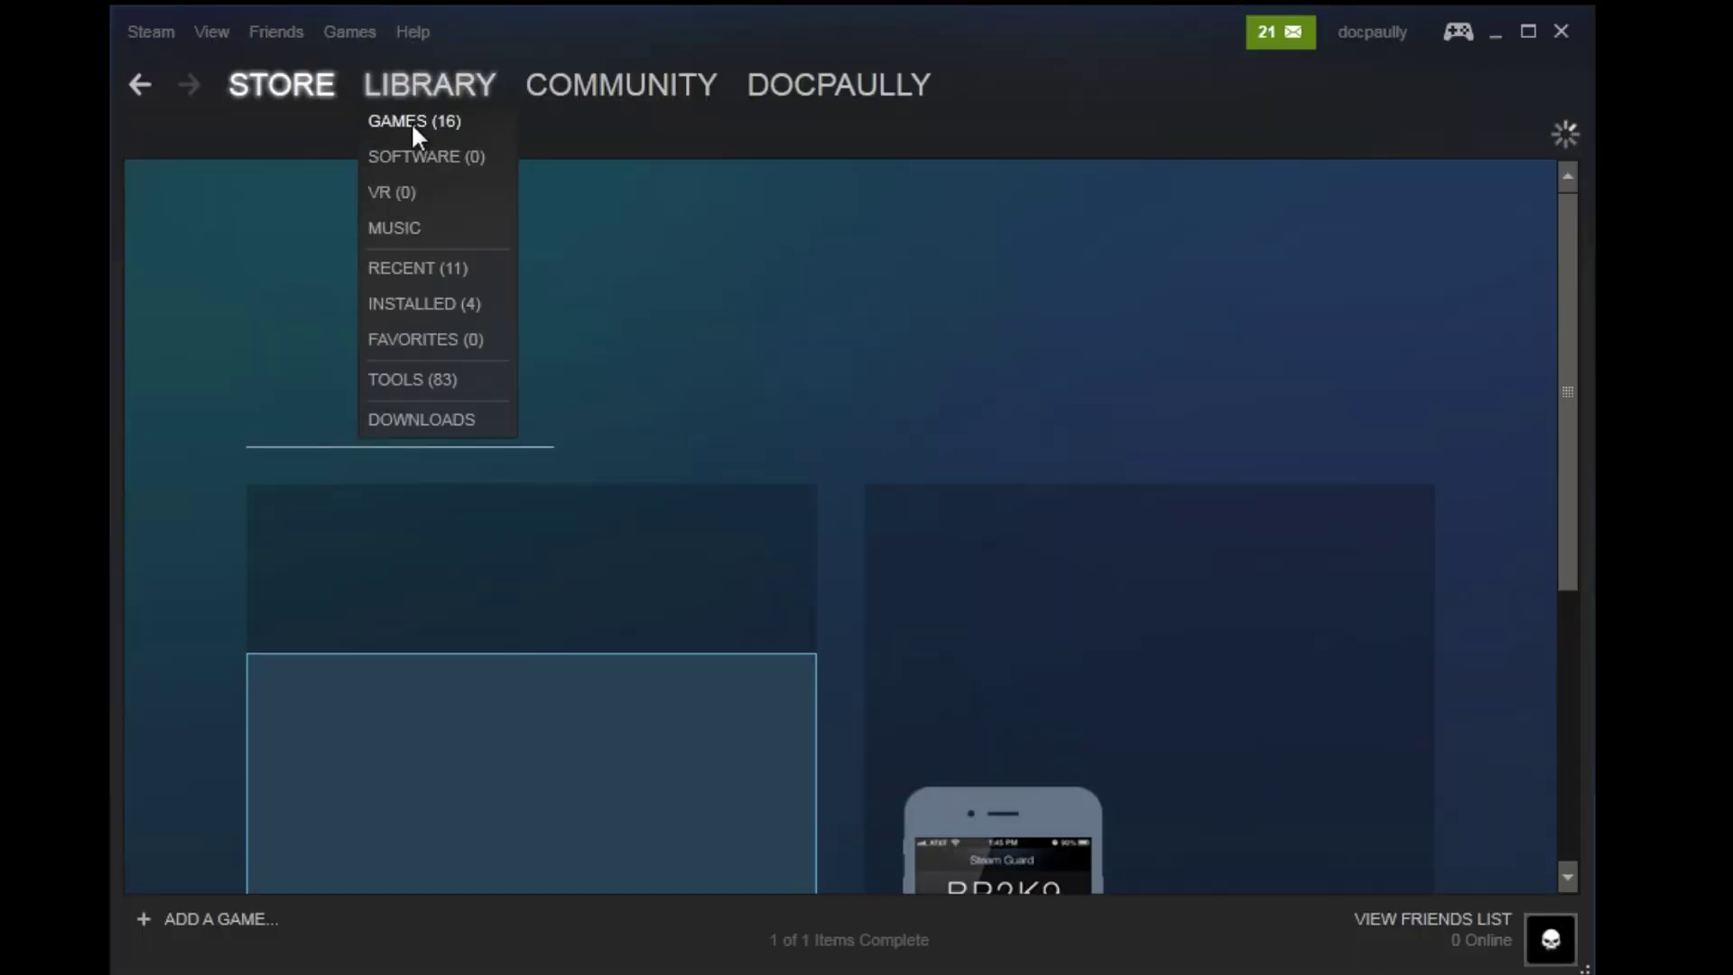
{"action": "left_click", "coordinate": [411, 120]}
{"action": "right_click", "coordinate": [185, 180]}
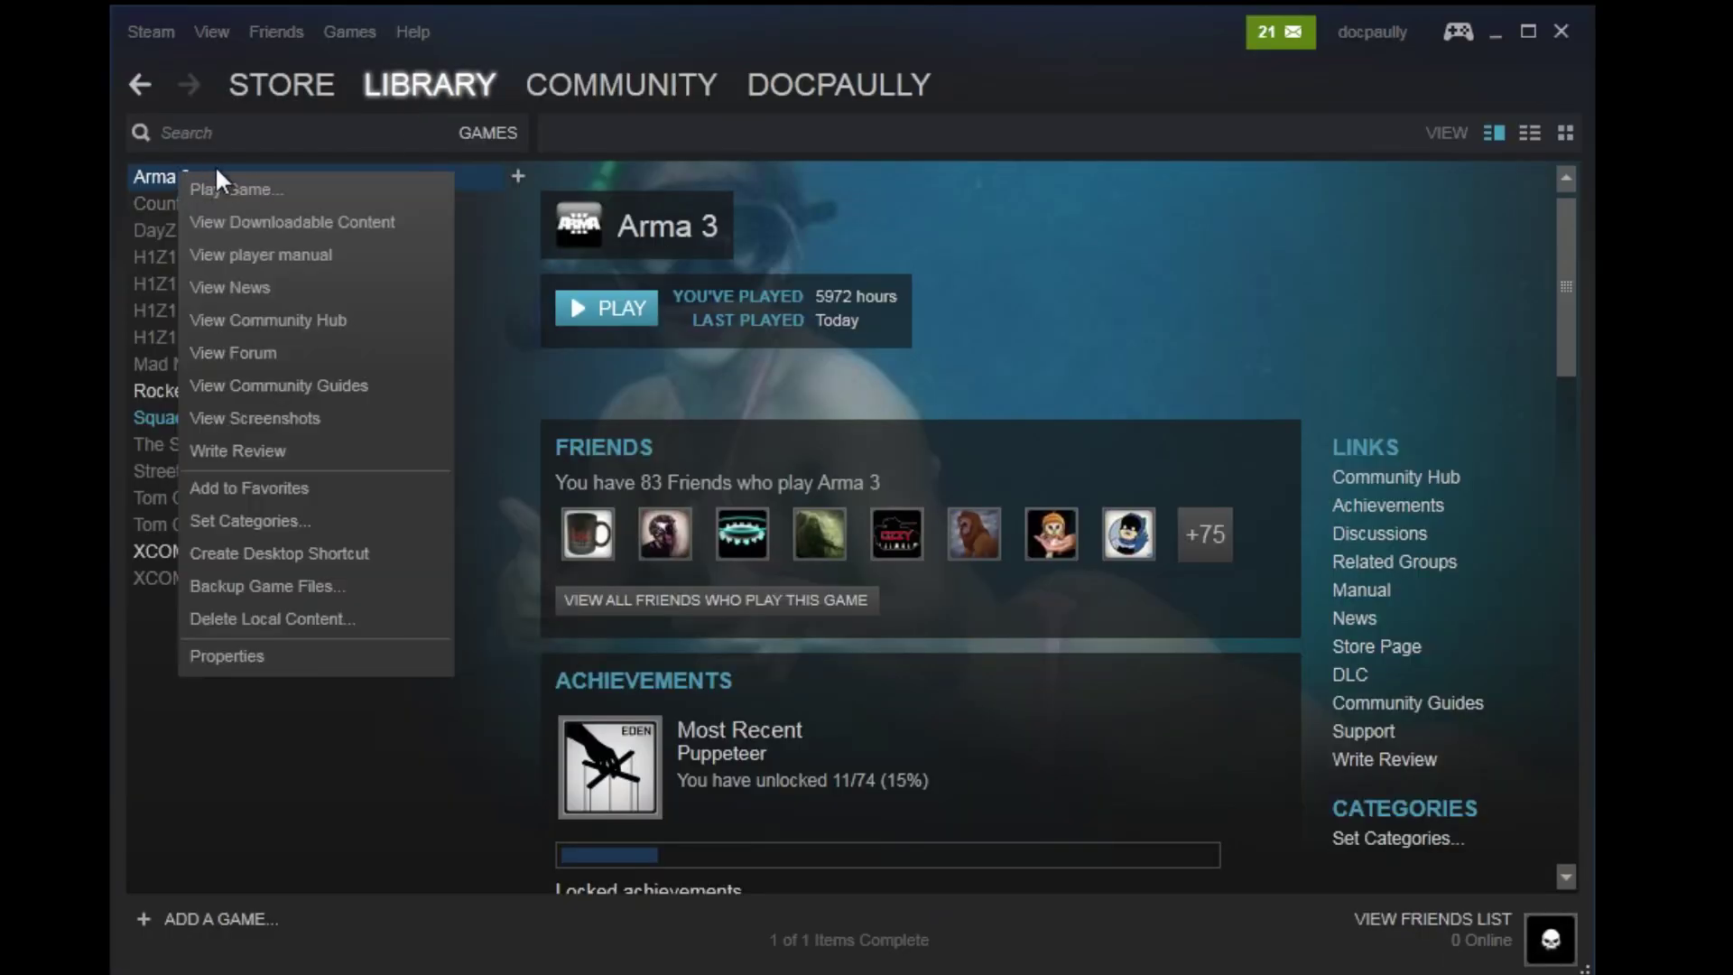
{"action": "left_click", "coordinate": [229, 654]}
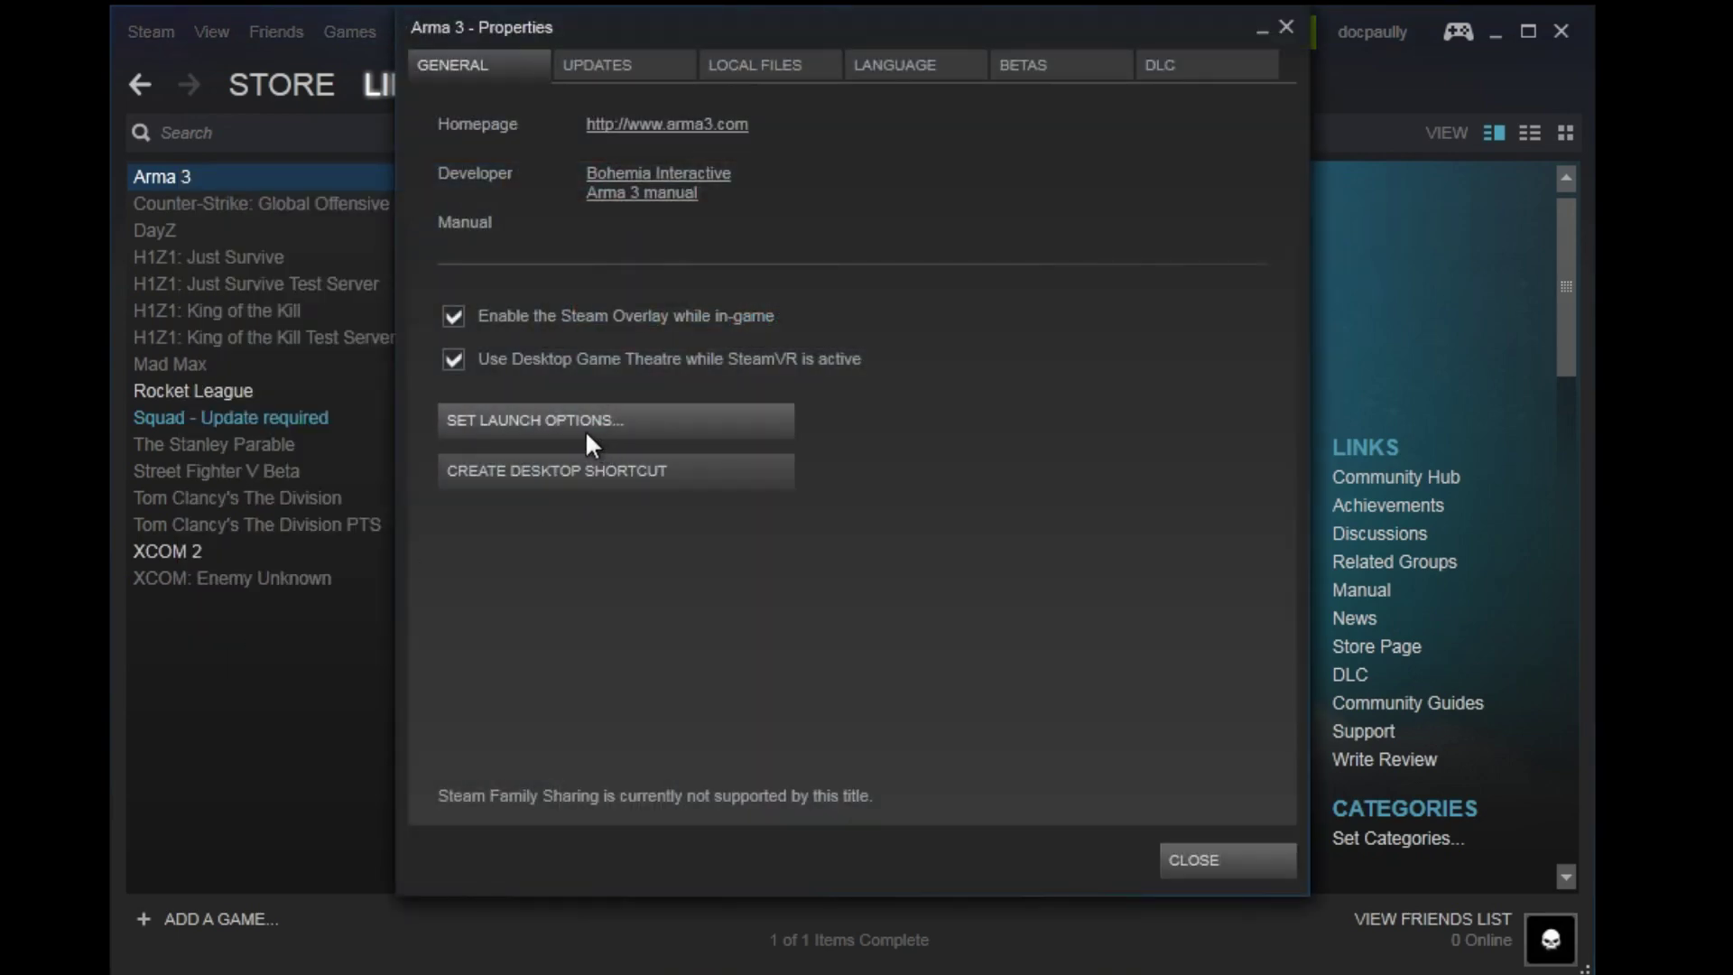
Set the Arma 3 launch options to "-high -noPause -noSplash -nologs -world=empty" and confirm them.
{"action": "left_click", "coordinate": [502, 420]}
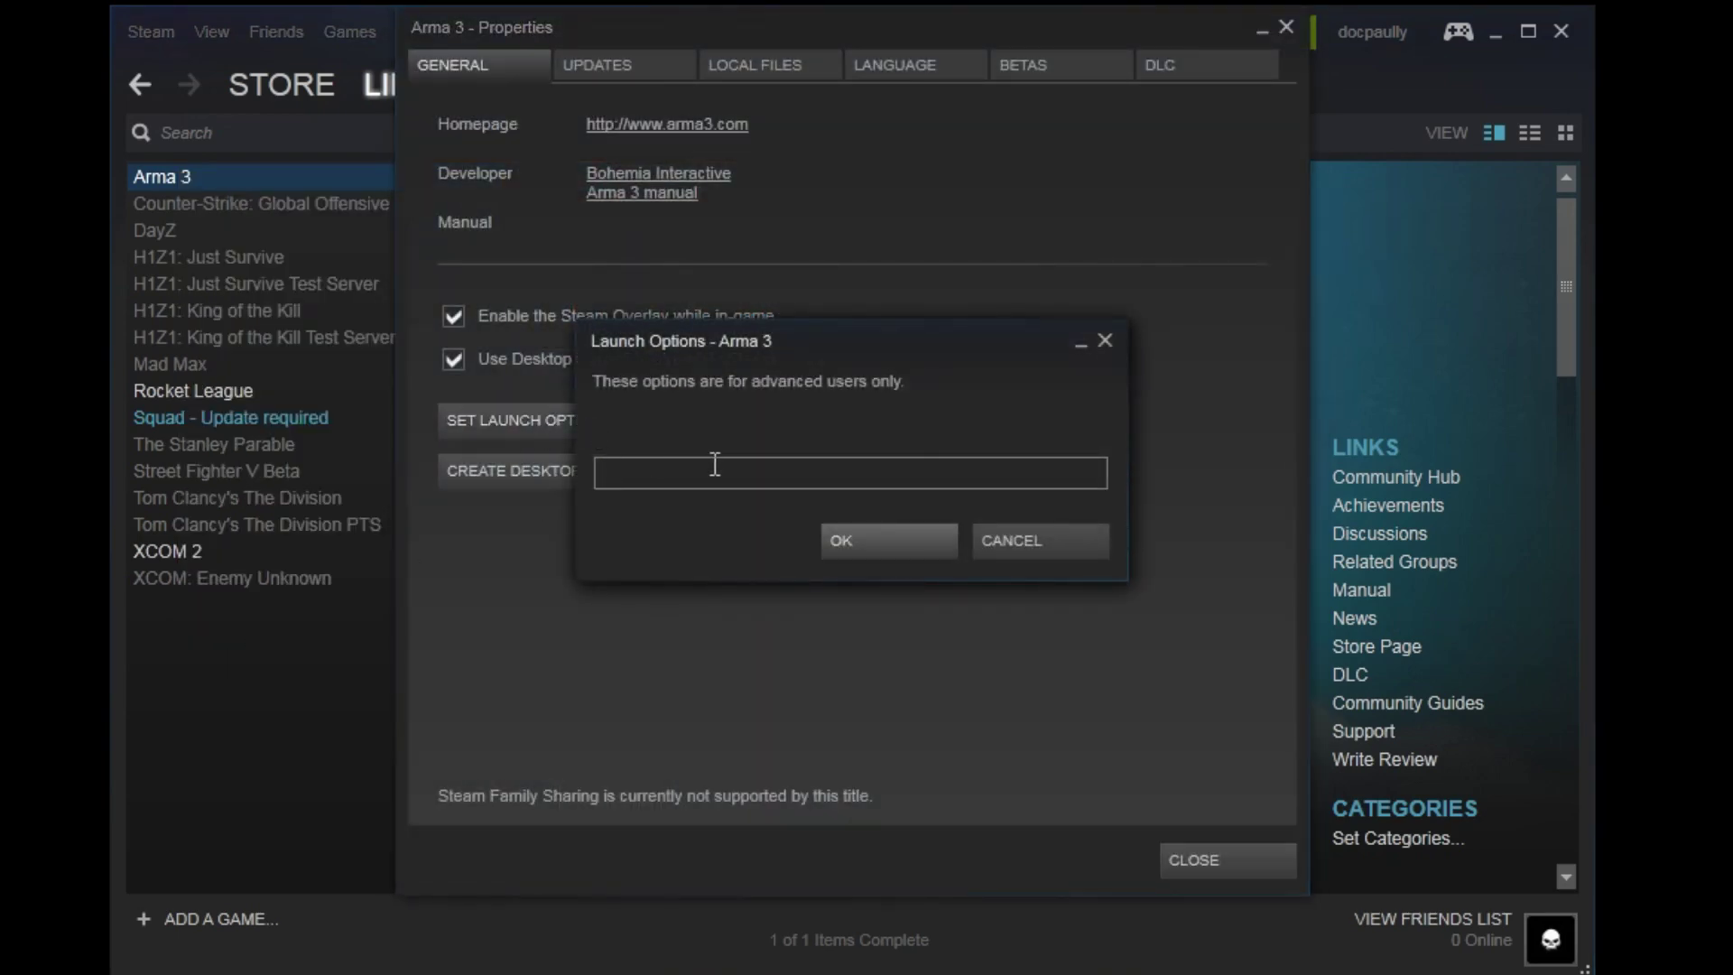
{"action": "right_click", "coordinate": [639, 469]}
{"action": "left_click", "coordinate": [668, 550]}
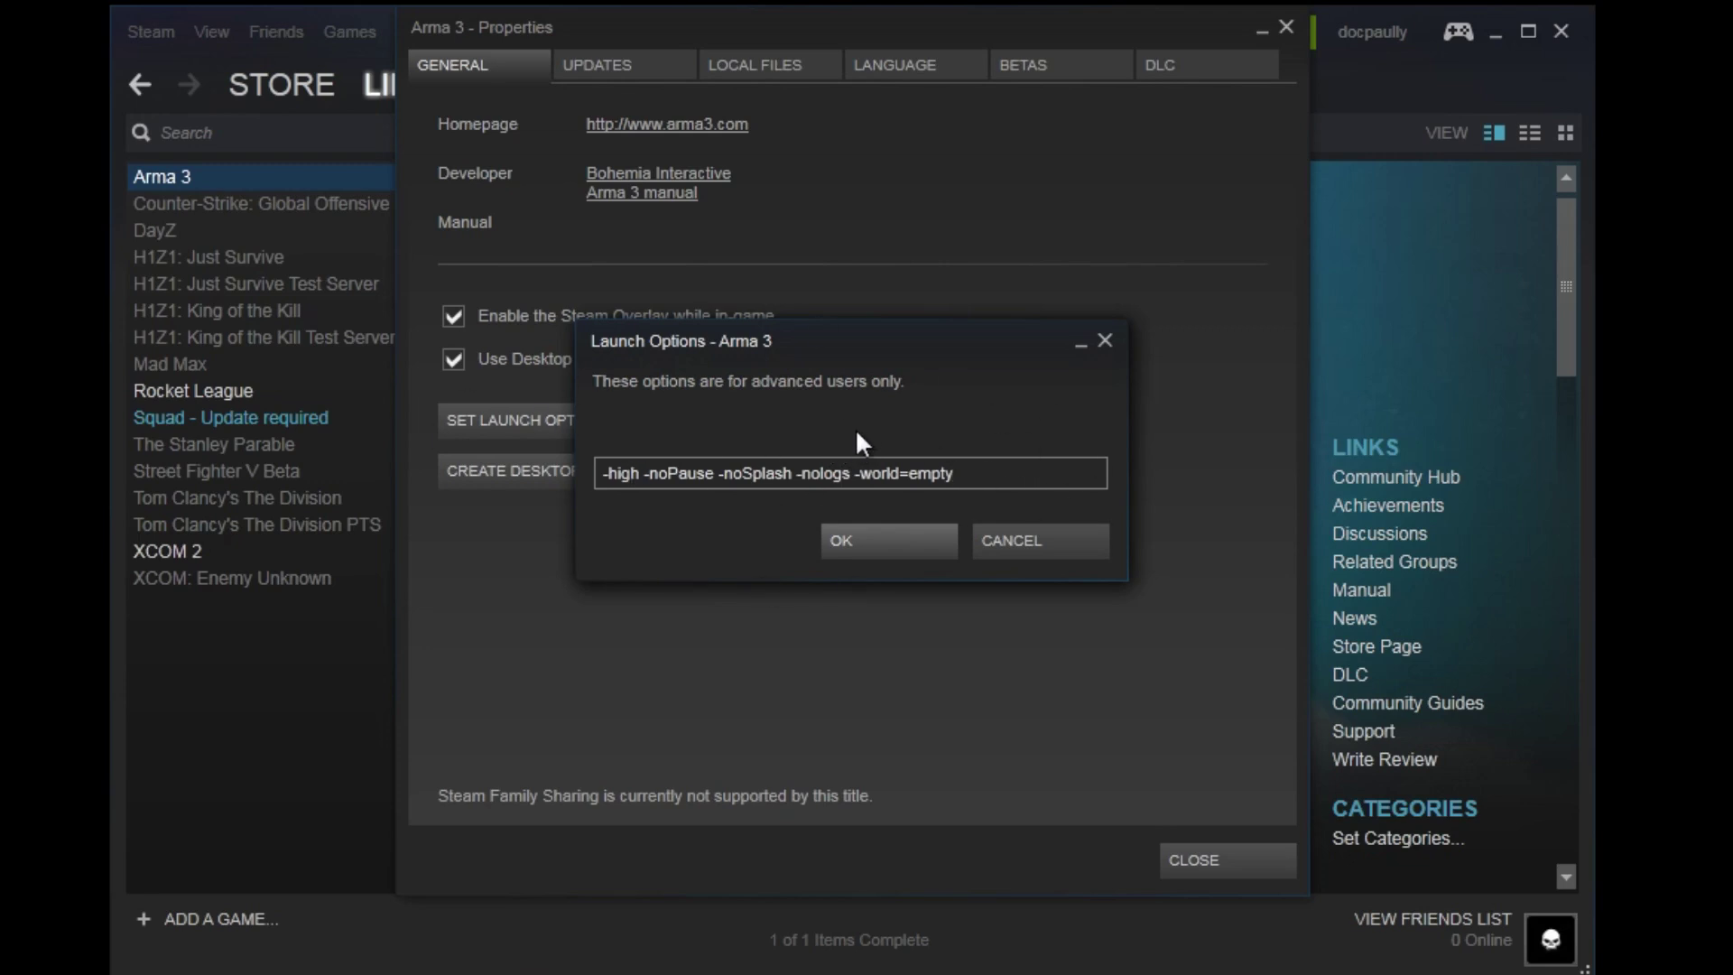
{"action": "key", "text": "Return"}
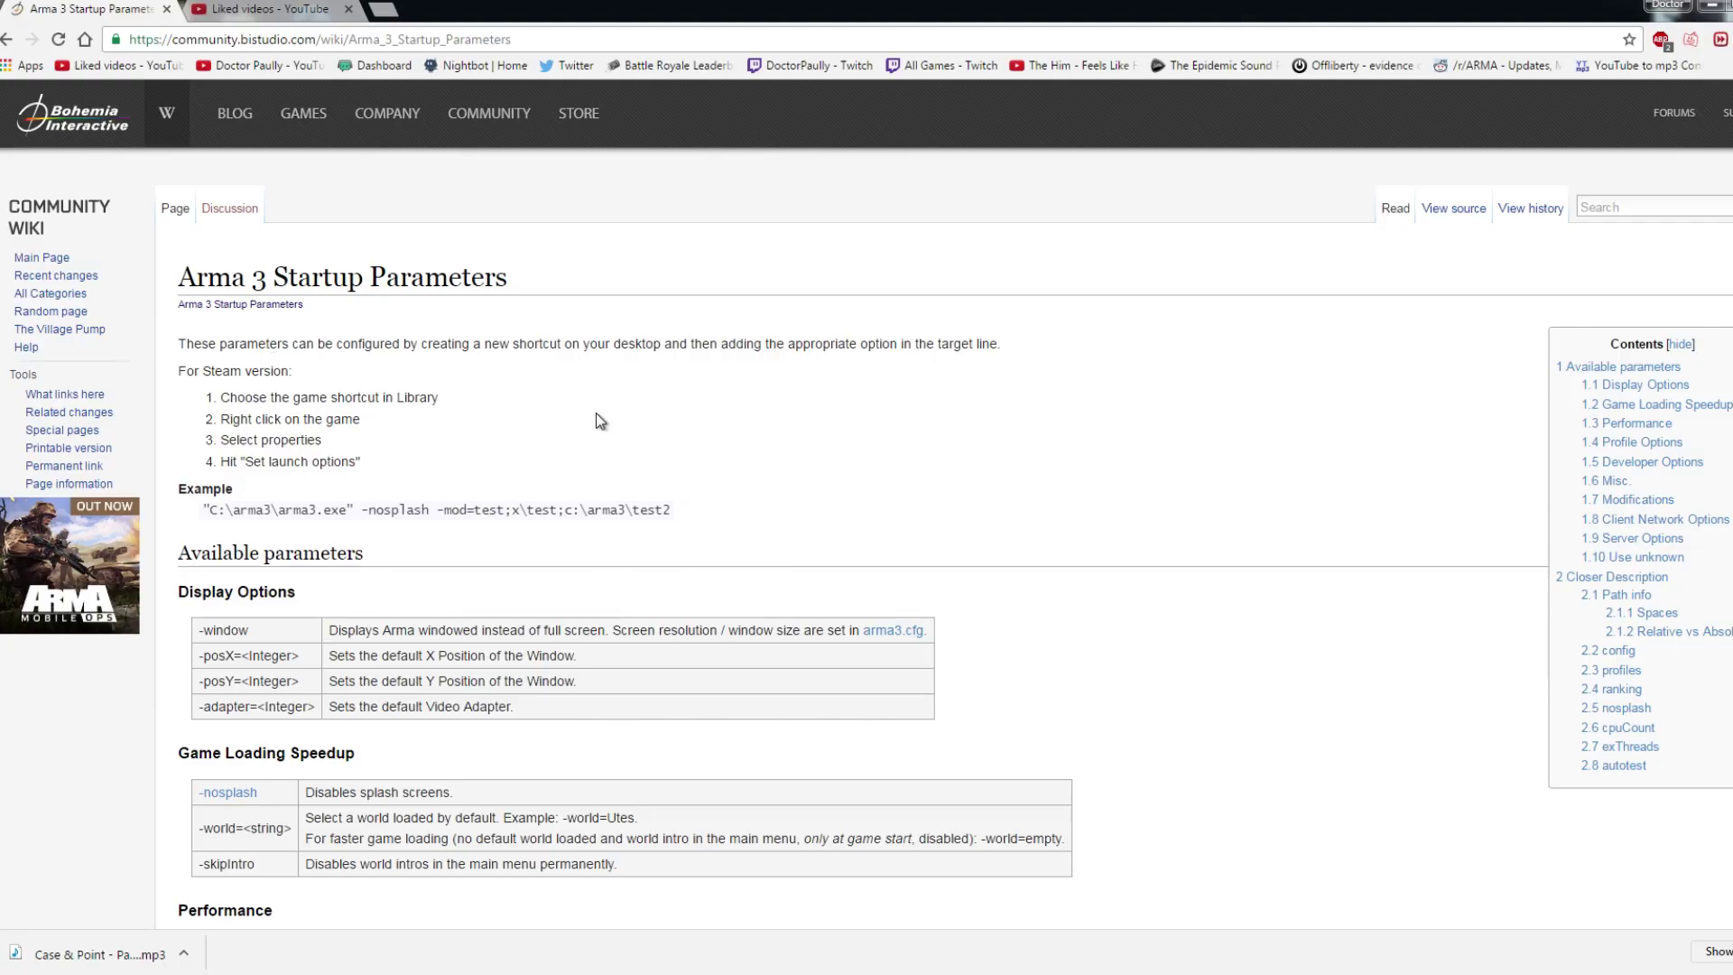
Switch to the browser and review the available parameters on the Arma 3 Startup Parameters wiki page.
{"action": "scroll", "coordinate": [414, 411], "scroll_direction": "down", "scroll_amount": 5}
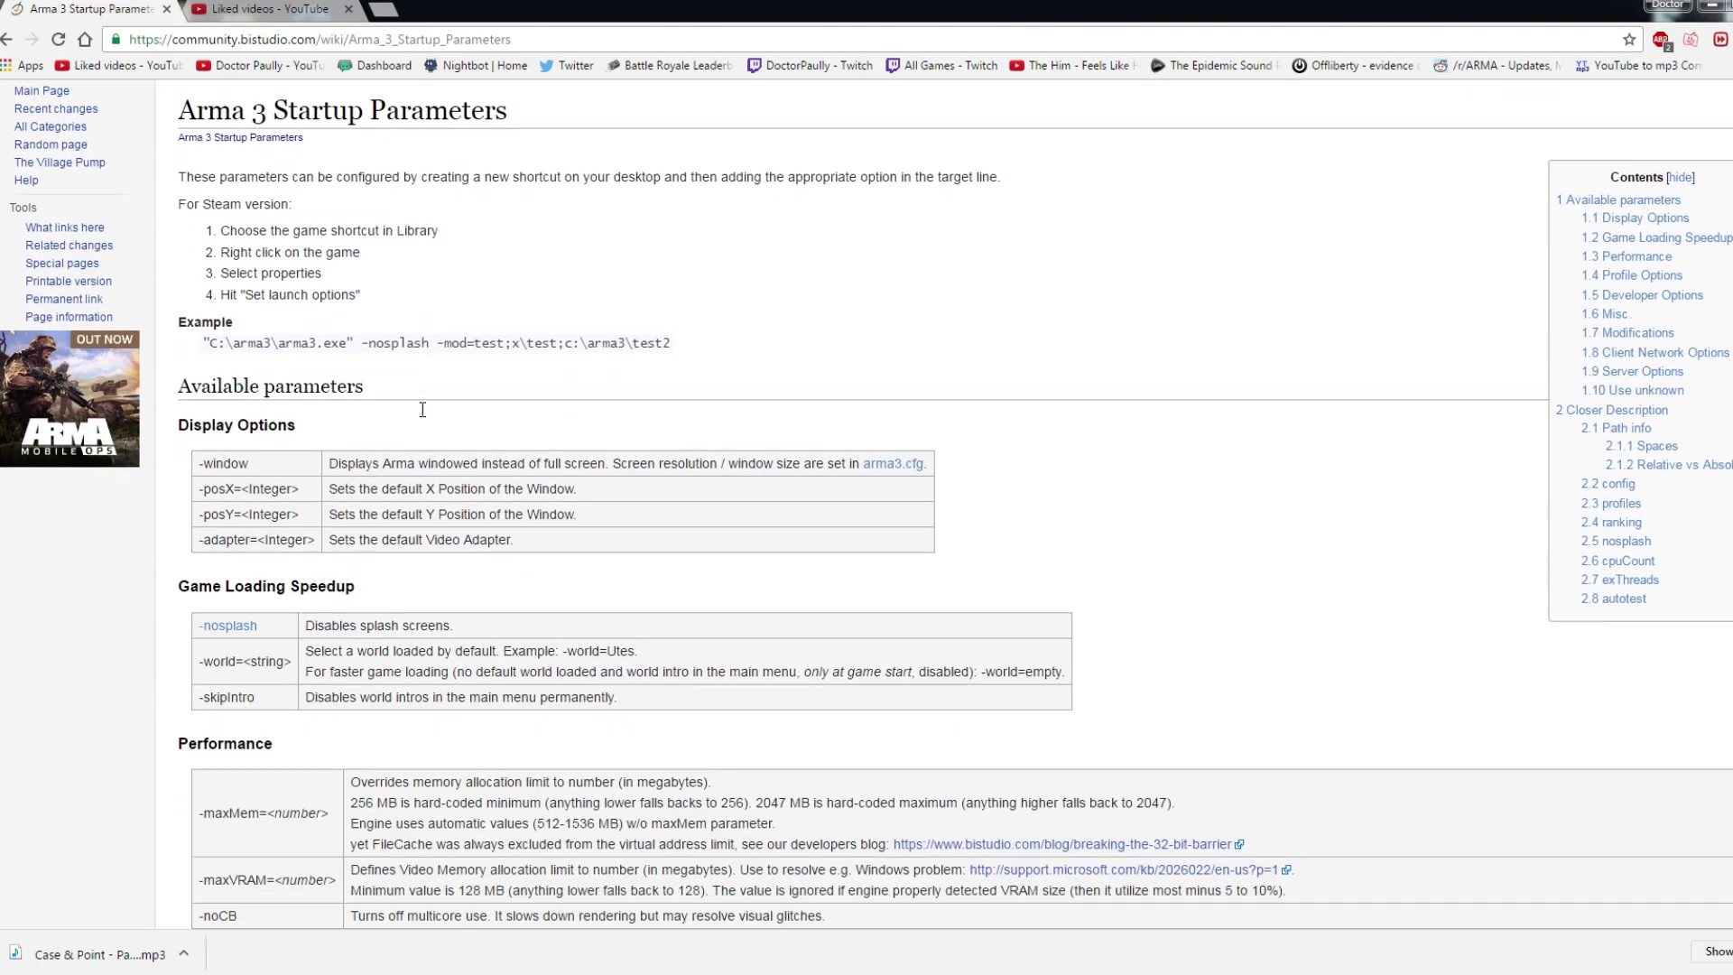
{"action": "scroll", "coordinate": [418, 420], "scroll_direction": "down", "scroll_amount": 2}
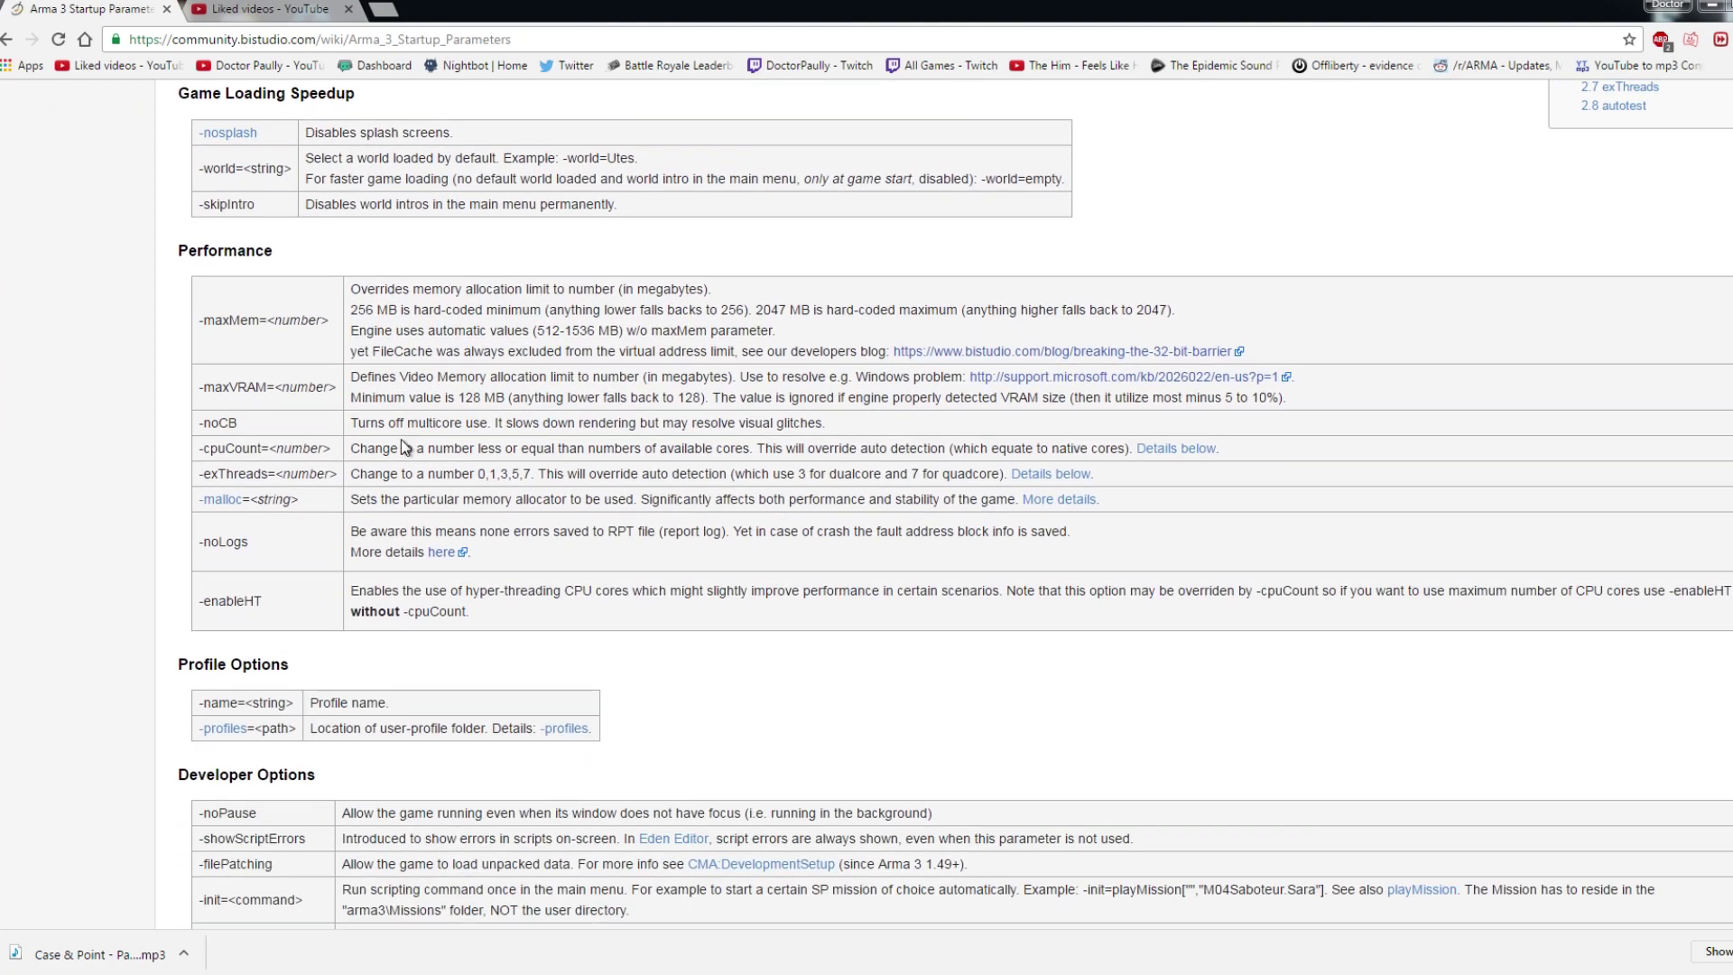
{"action": "scroll", "coordinate": [399, 511], "scroll_direction": "down", "scroll_amount": 10}
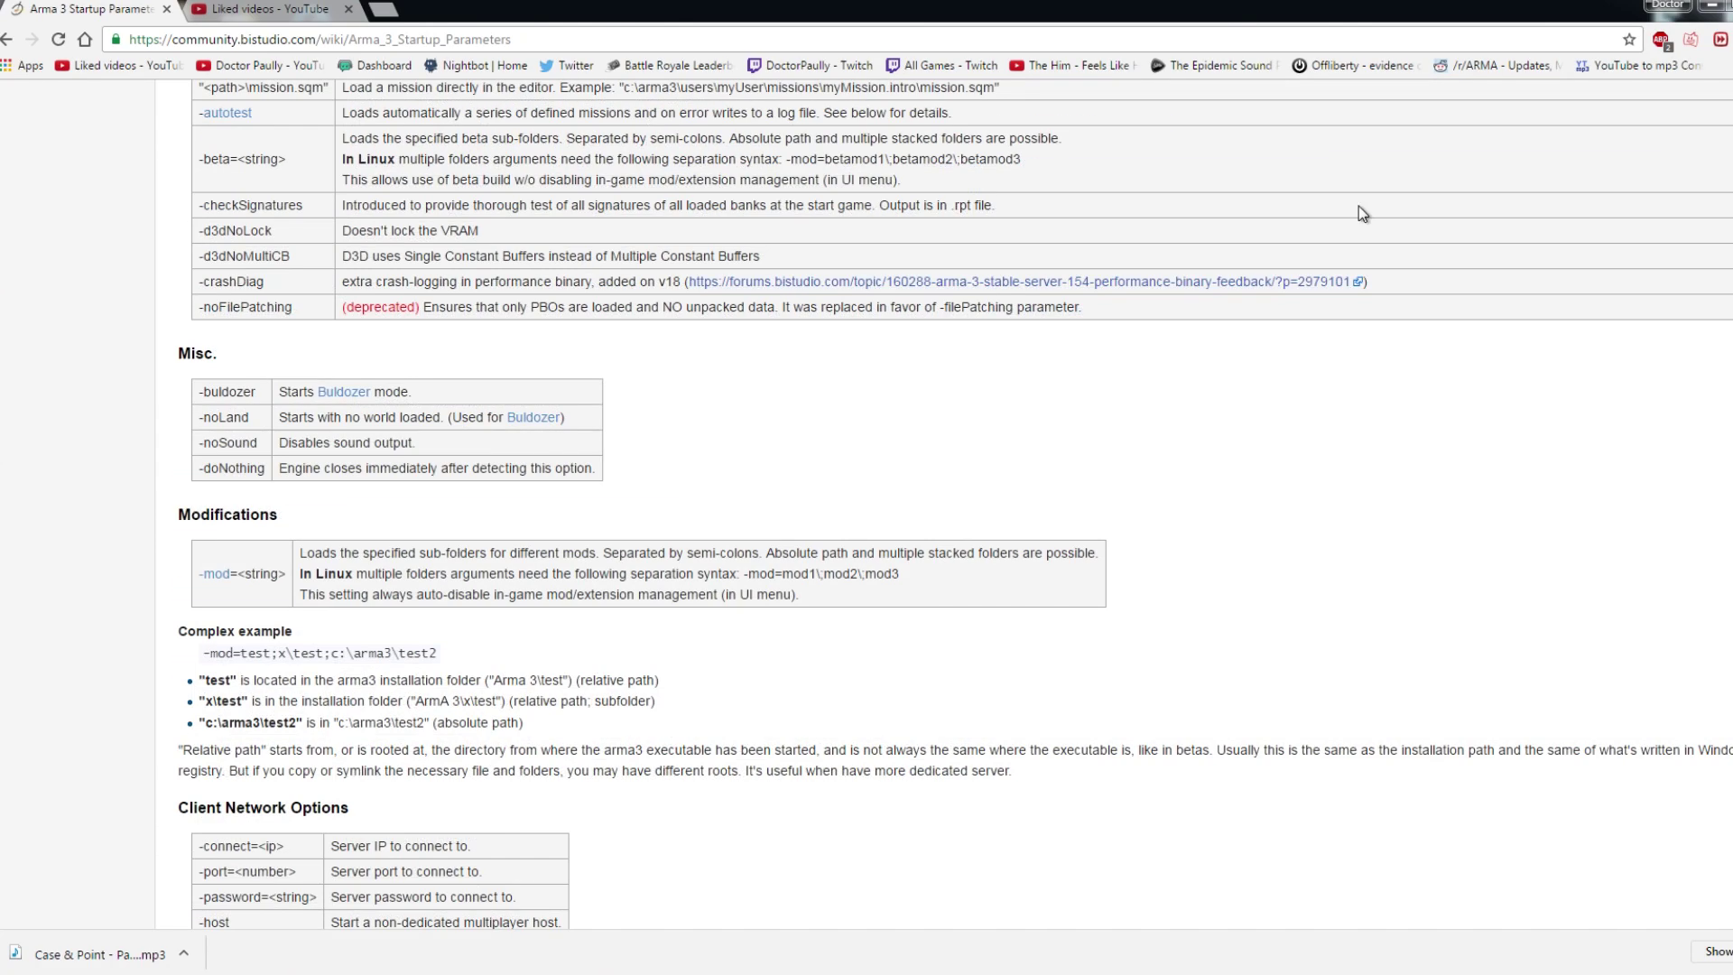
{"action": "scroll", "coordinate": [1084, 452], "scroll_direction": "up", "scroll_amount": 20}
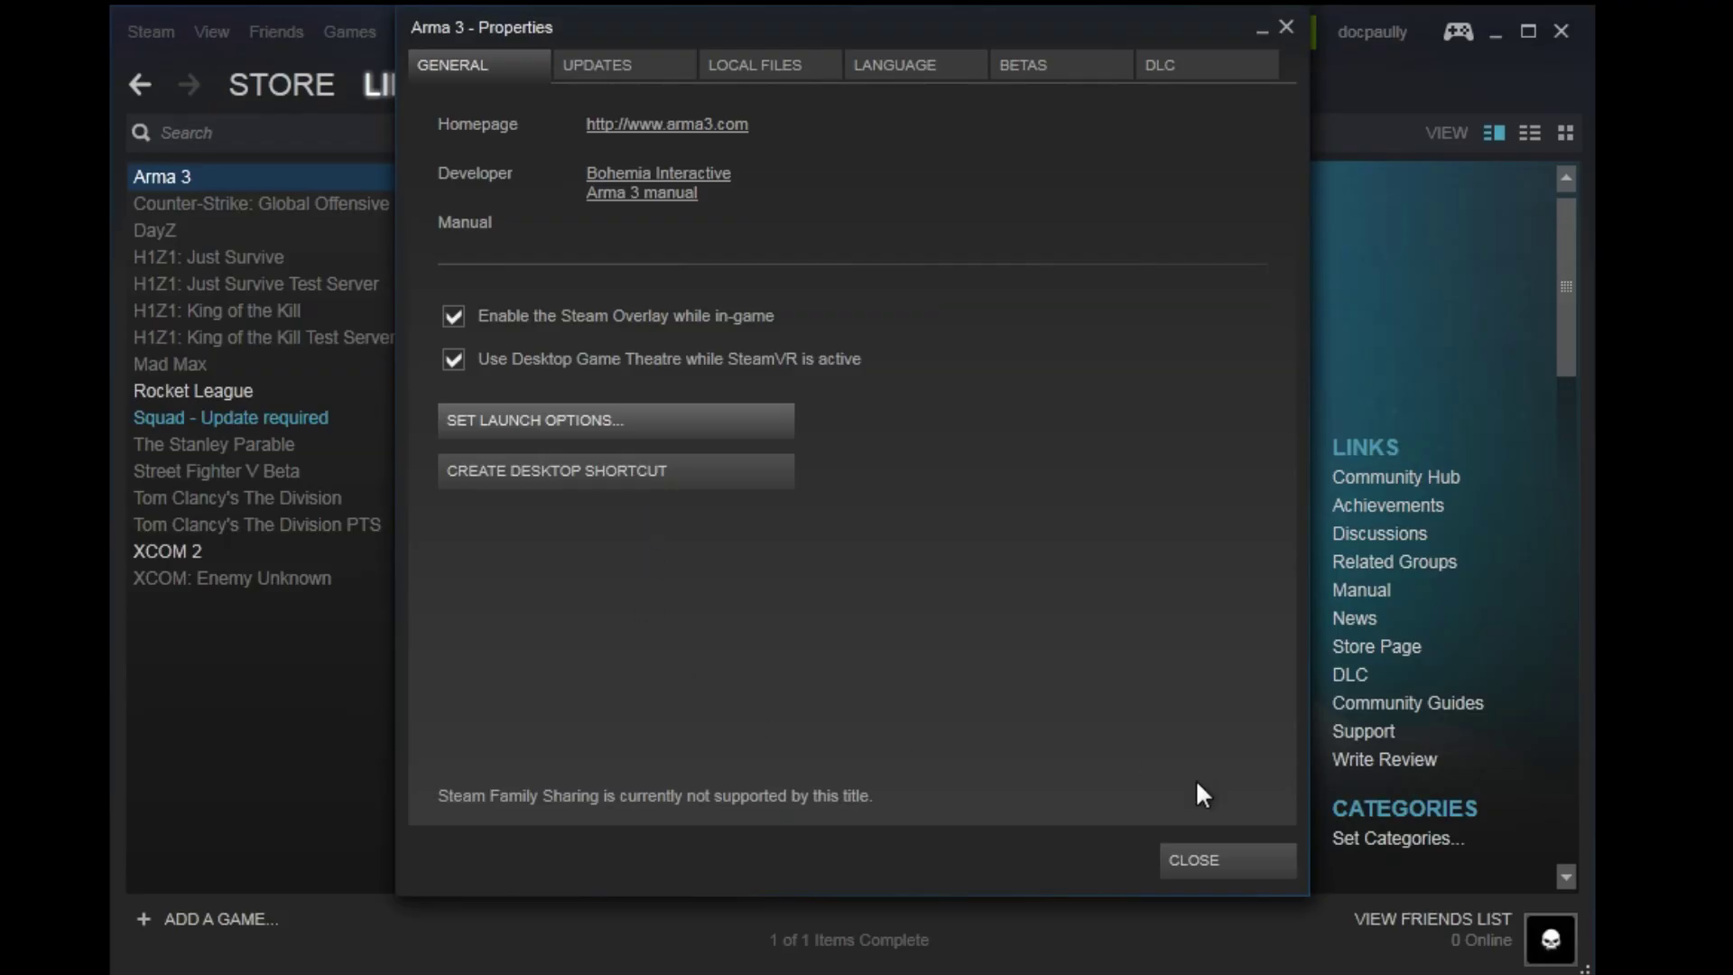
Back in Steam, close the Arma 3 properties, start the game and show the launcher's parameters.
{"action": "left_click", "coordinate": [1213, 853]}
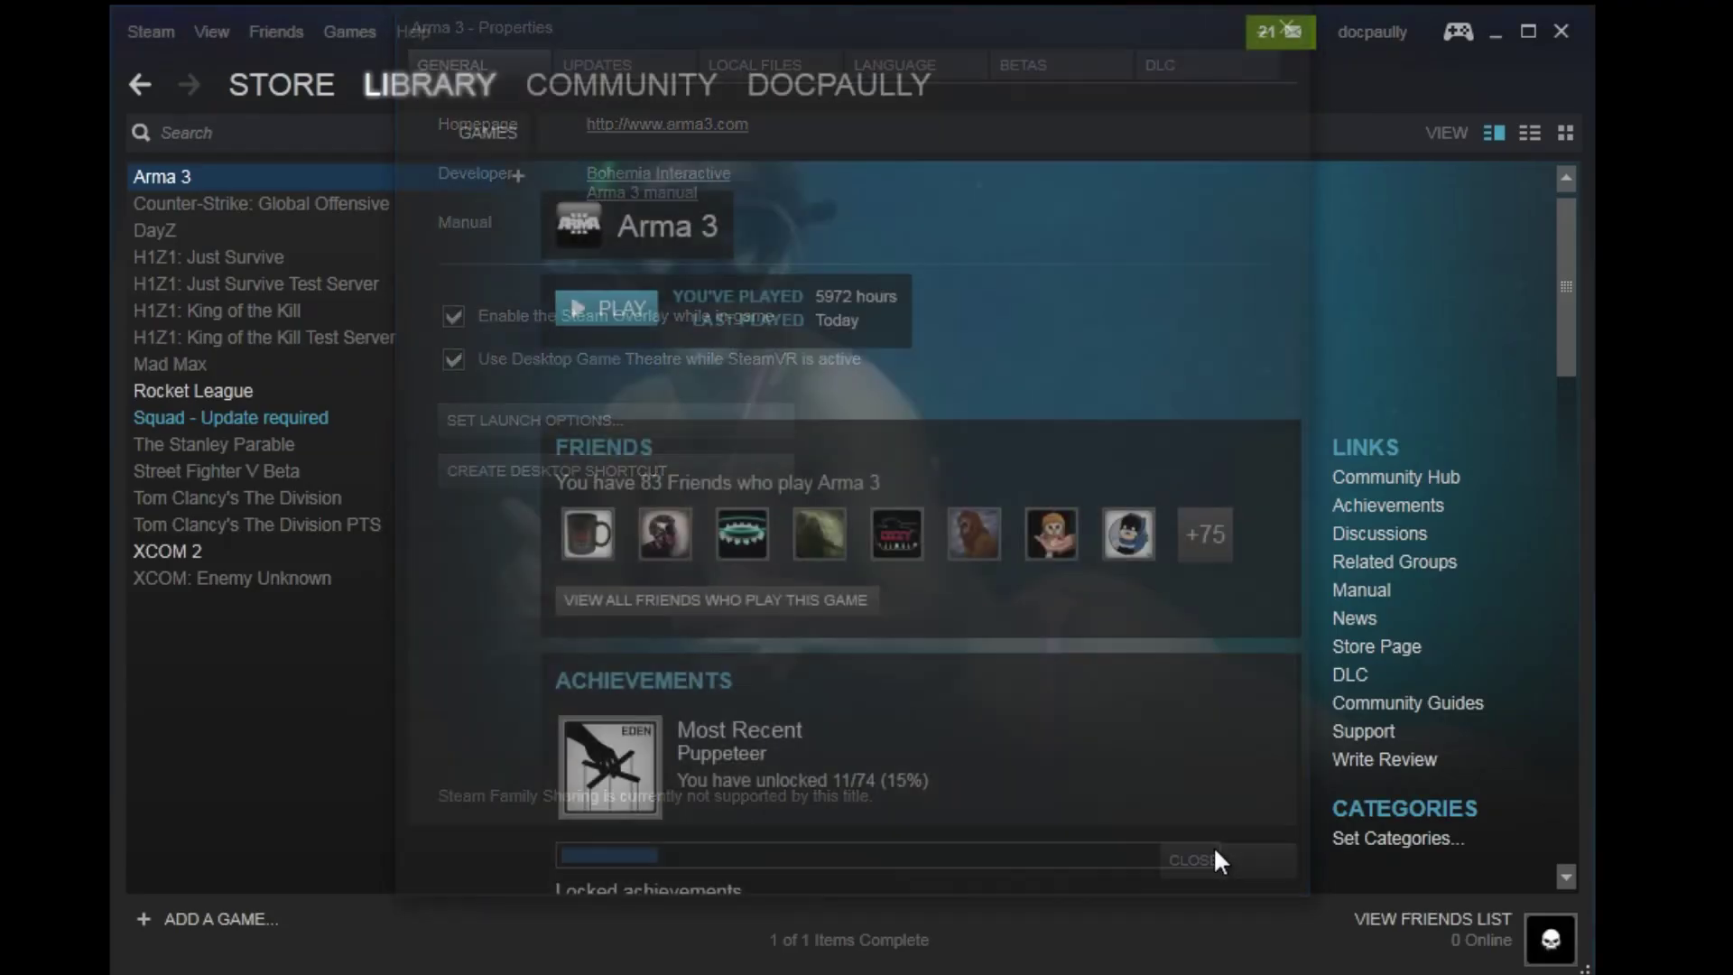
{"action": "left_click", "coordinate": [572, 320]}
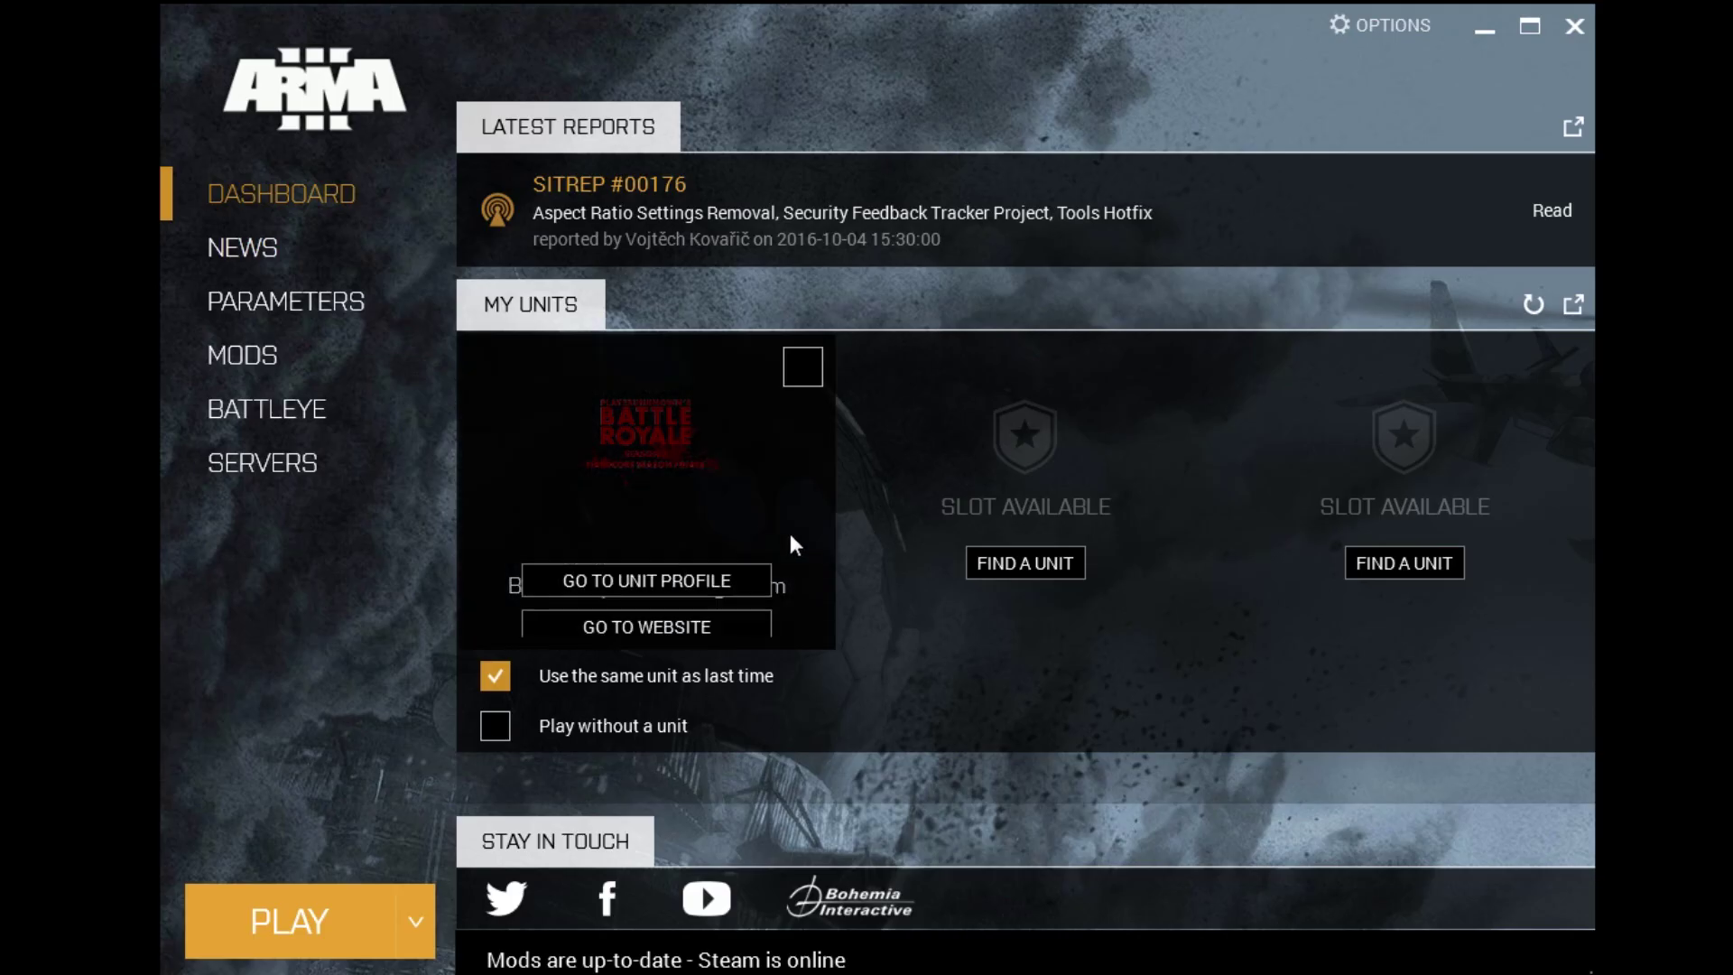
{"action": "left_click", "coordinate": [262, 307]}
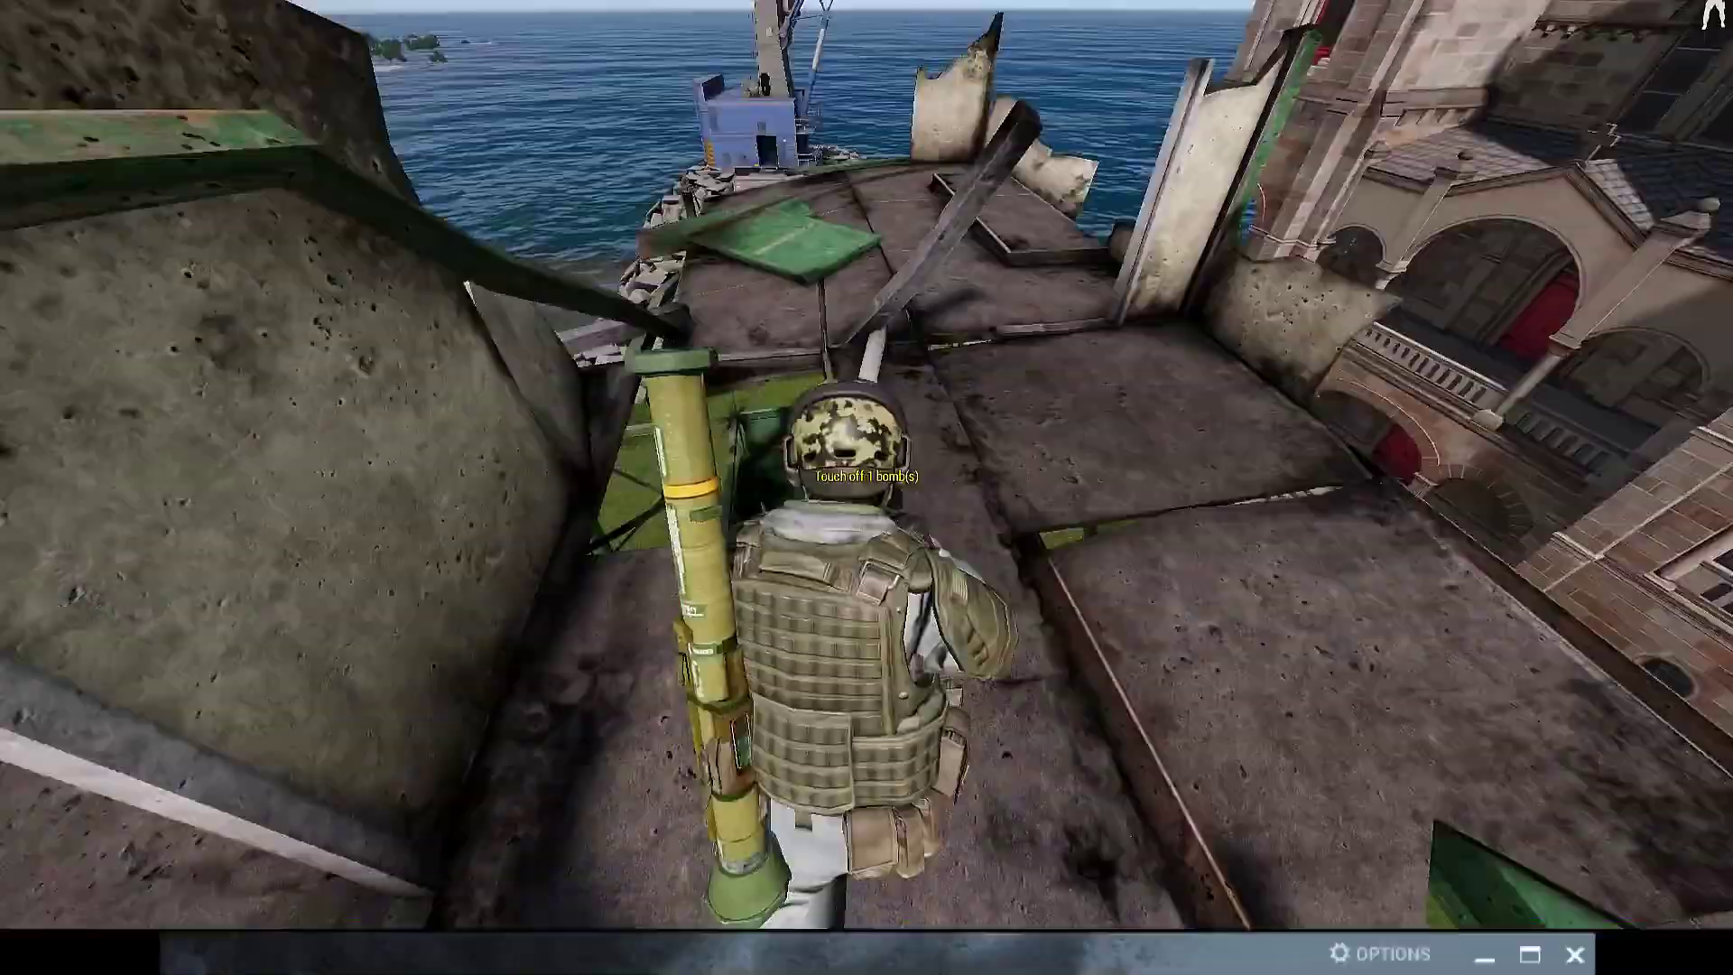
{"action": "key", "text": "w"}
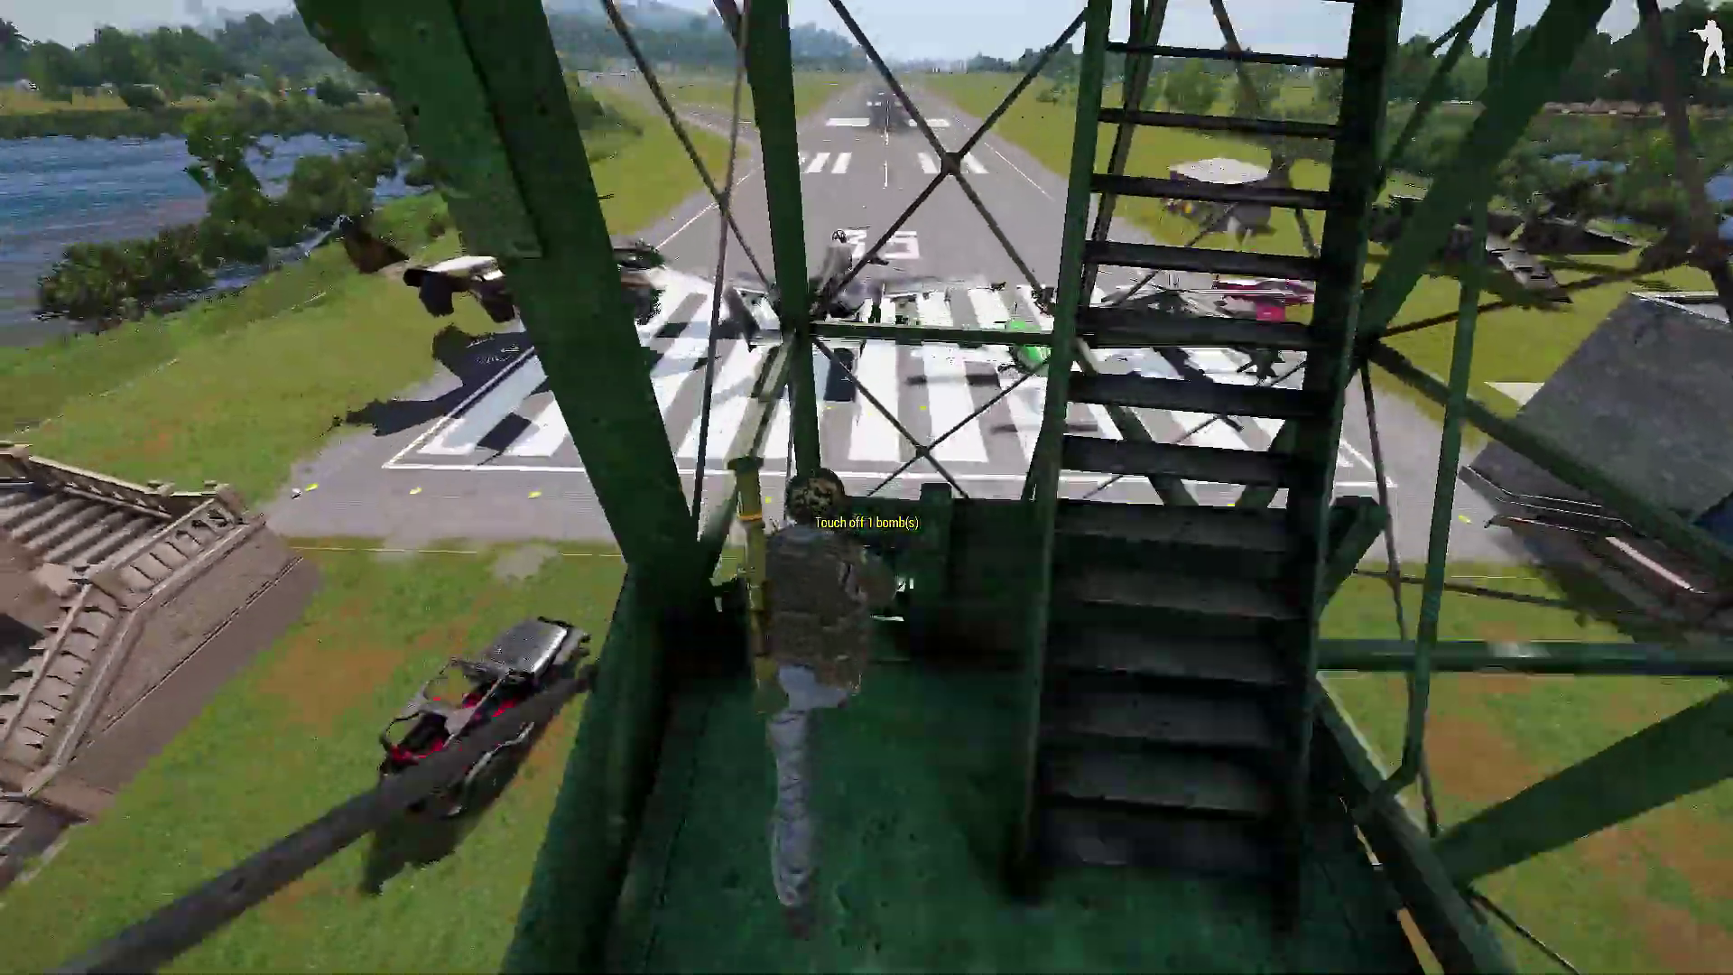
{"action": "key", "text": "w"}
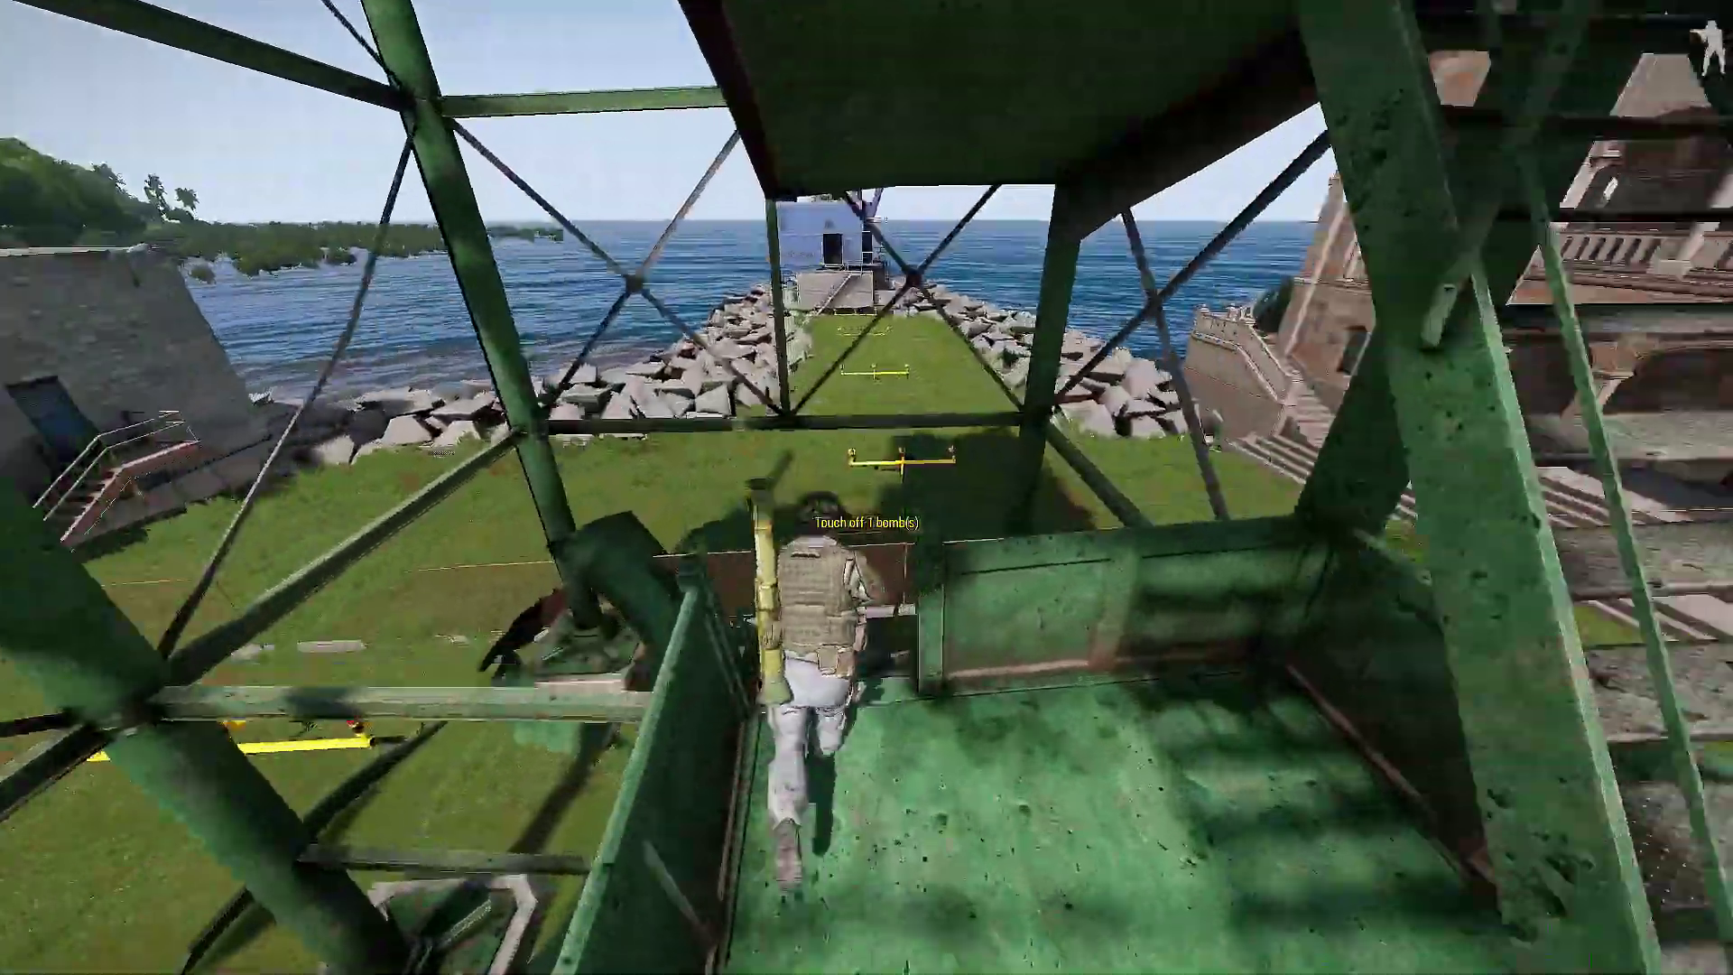
{"action": "key", "text": "w"}
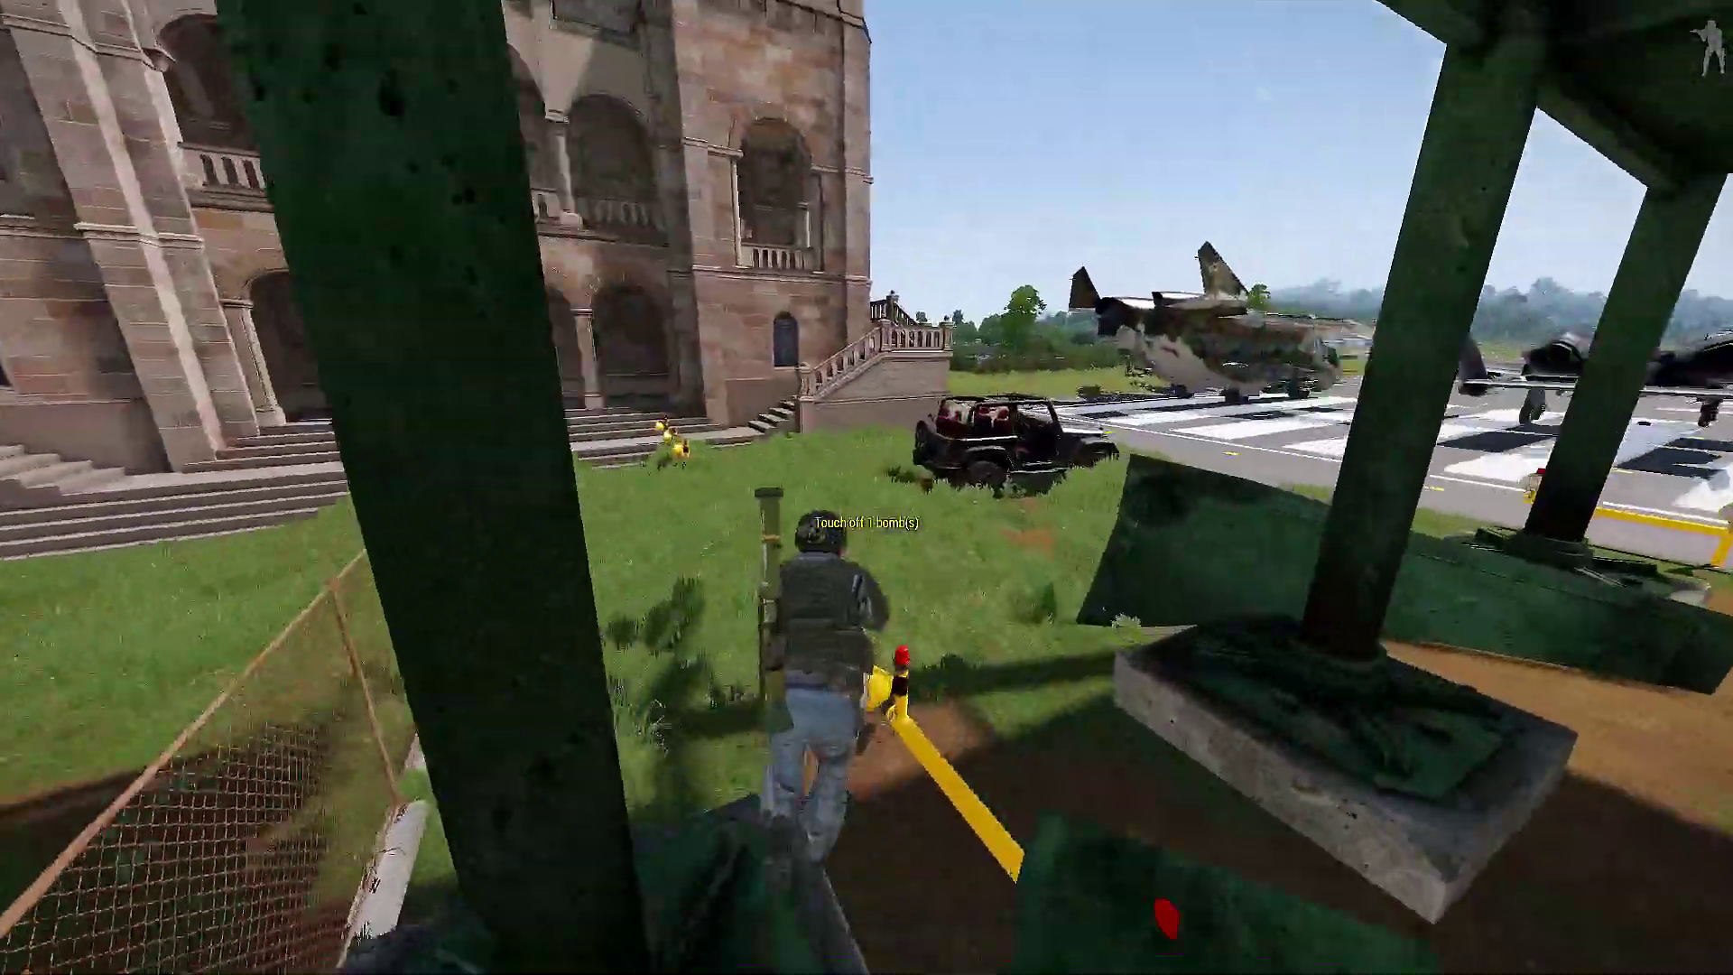
{"action": "key", "text": "w"}
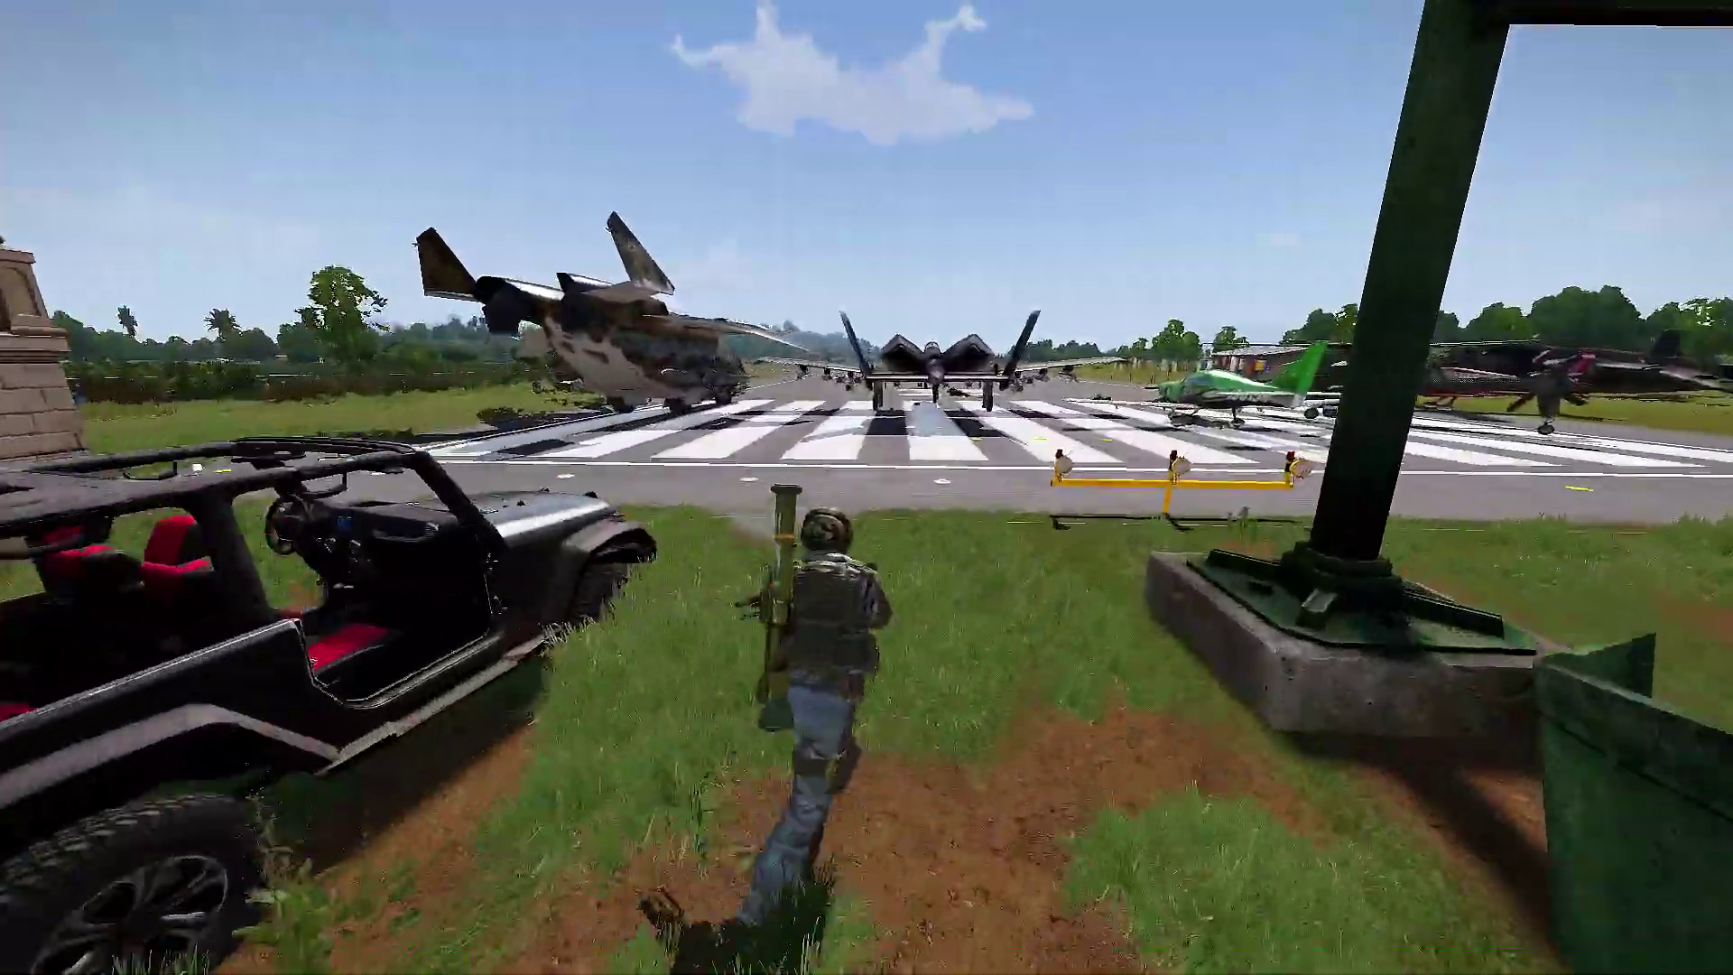
{"action": "key", "text": "w"}
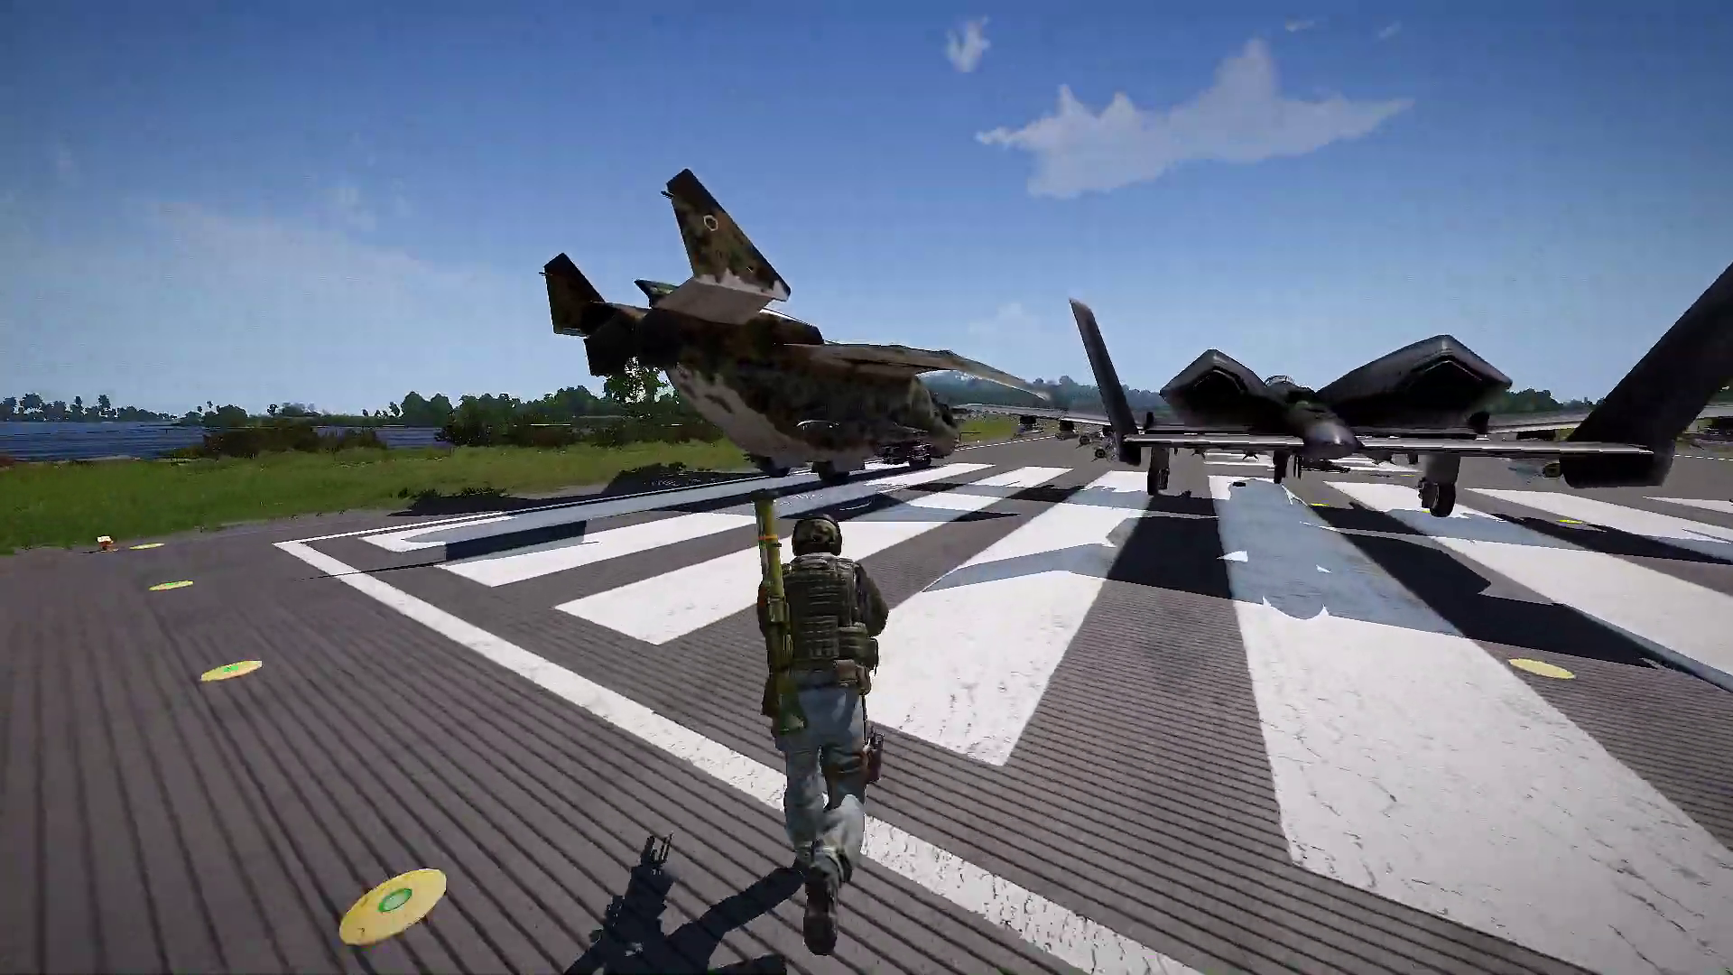
{"action": "key", "text": "w"}
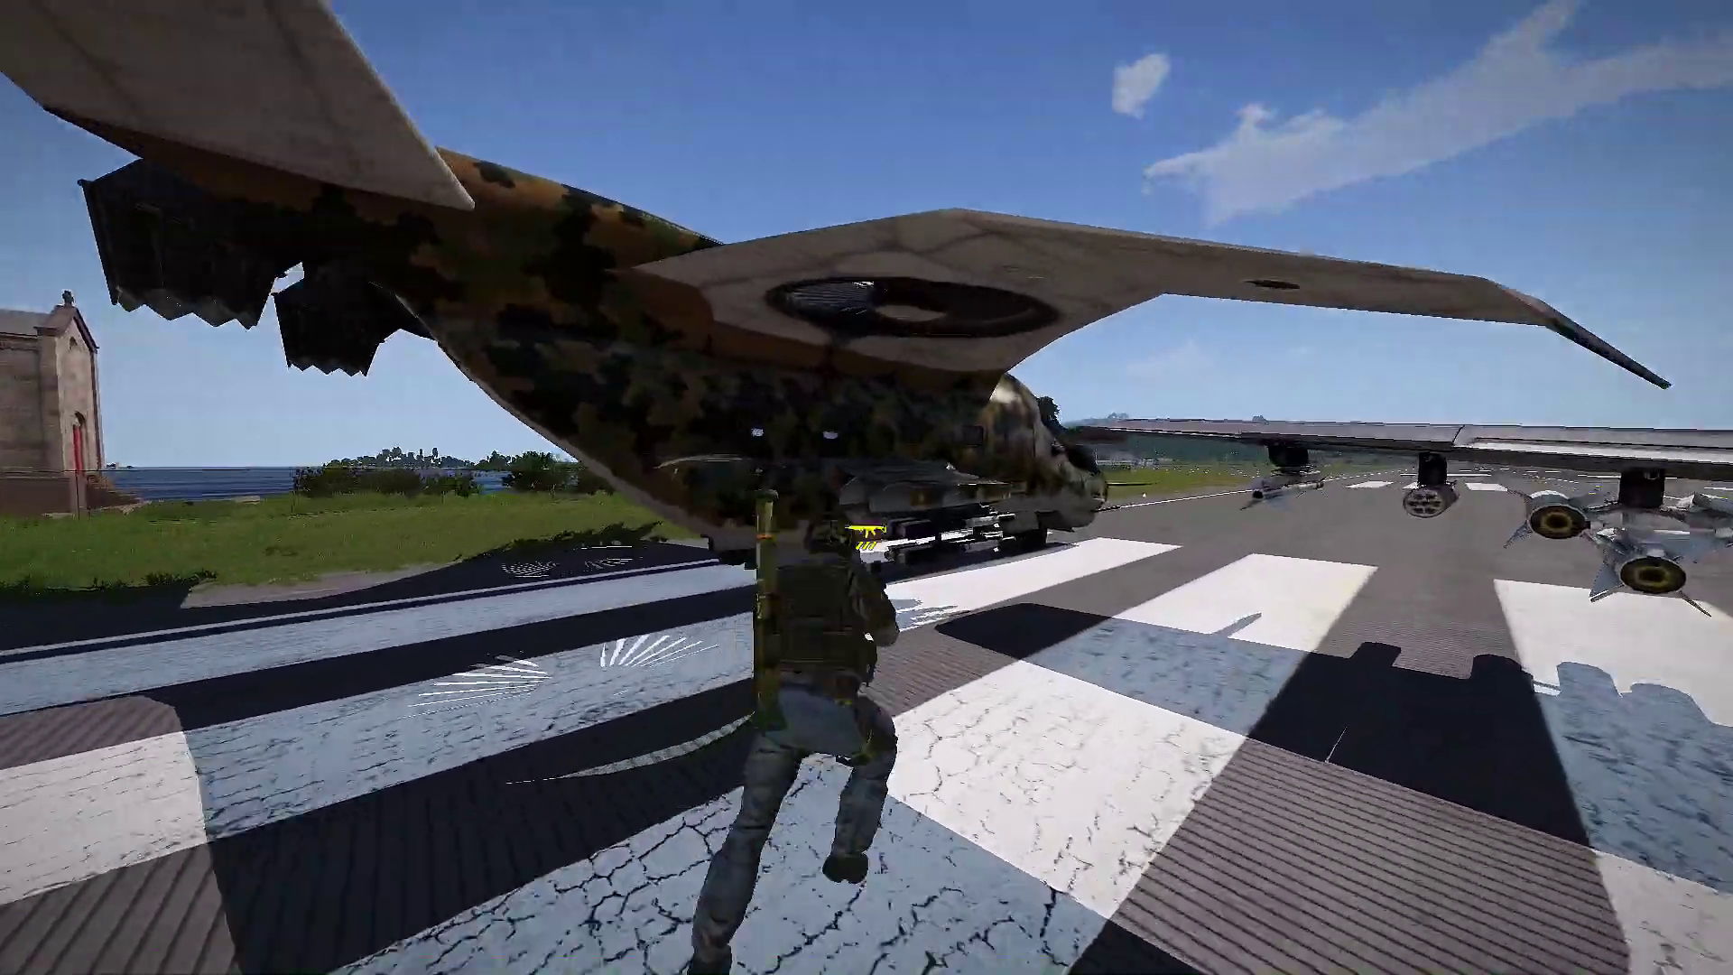
{"action": "key", "text": "w"}
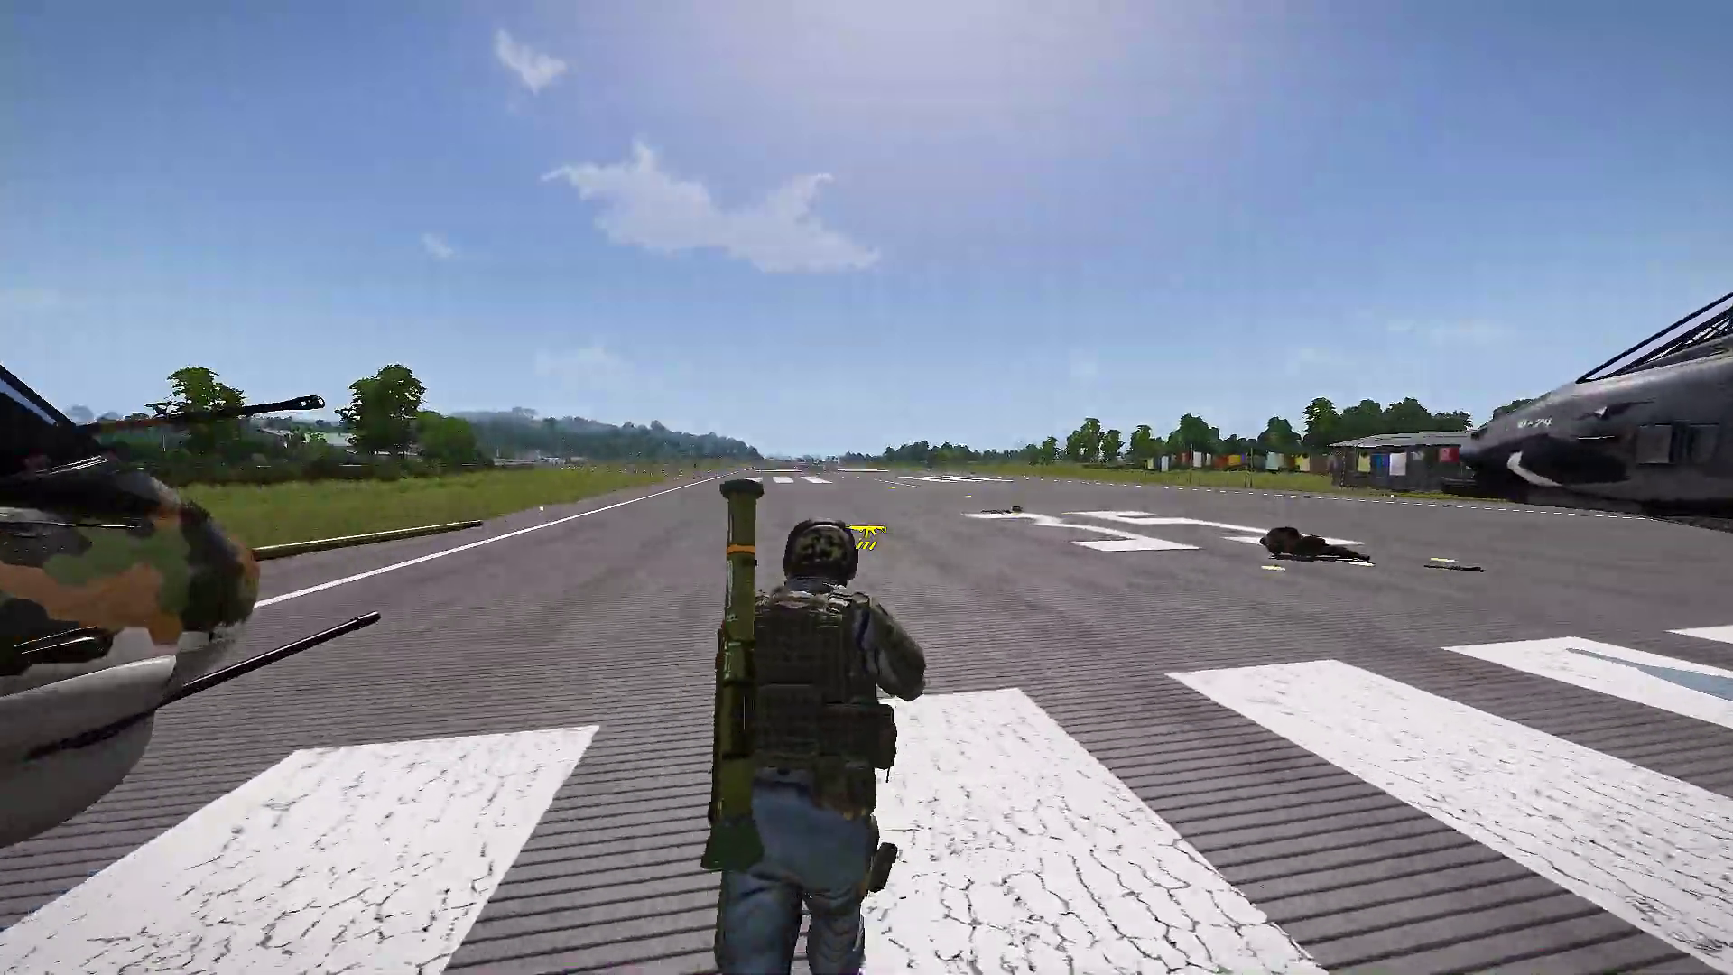
{"action": "key", "text": "w"}
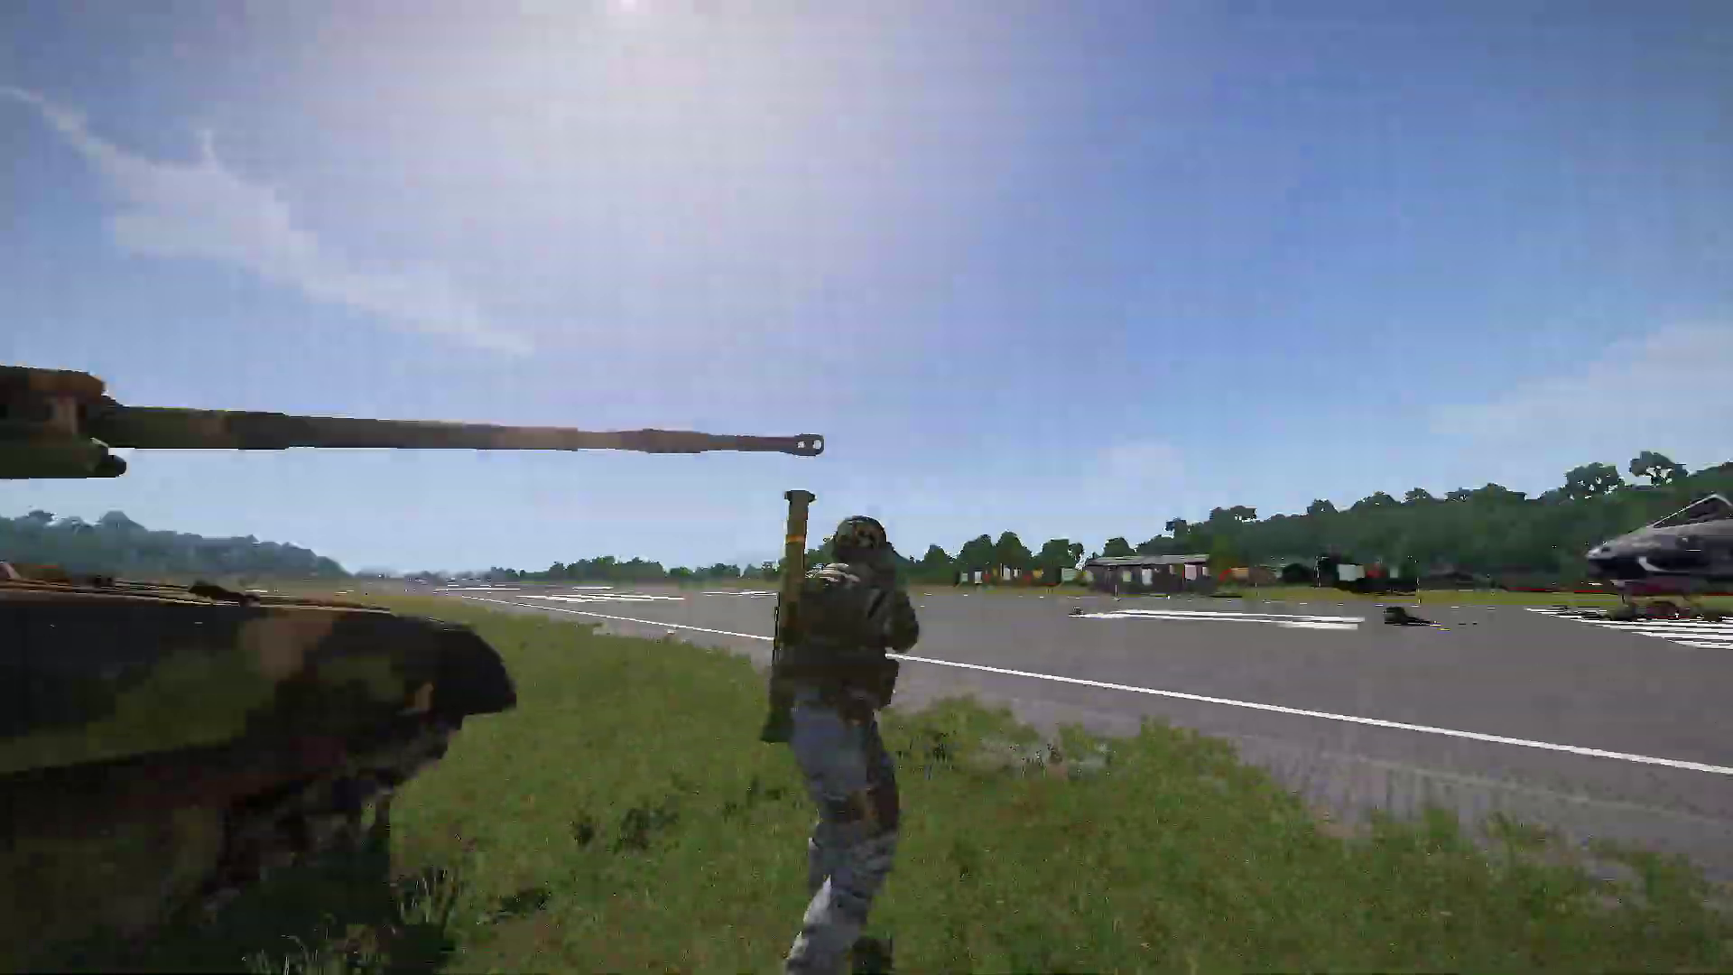
{"action": "key", "text": "w"}
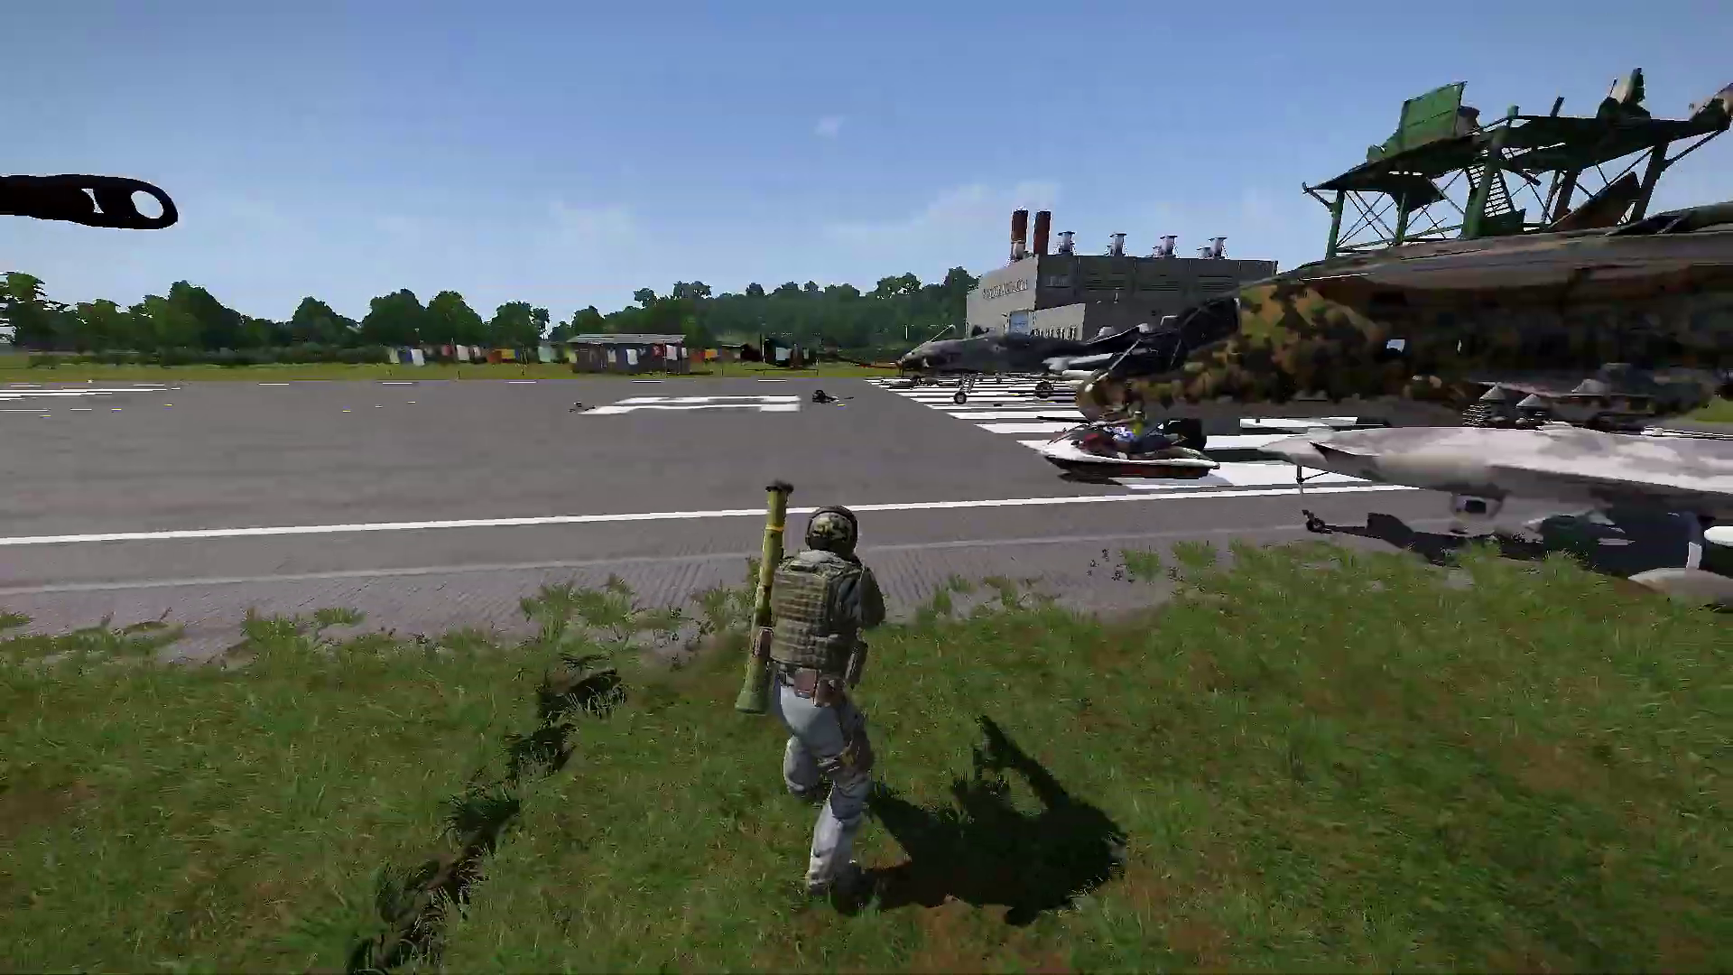
{"action": "key", "text": "w"}
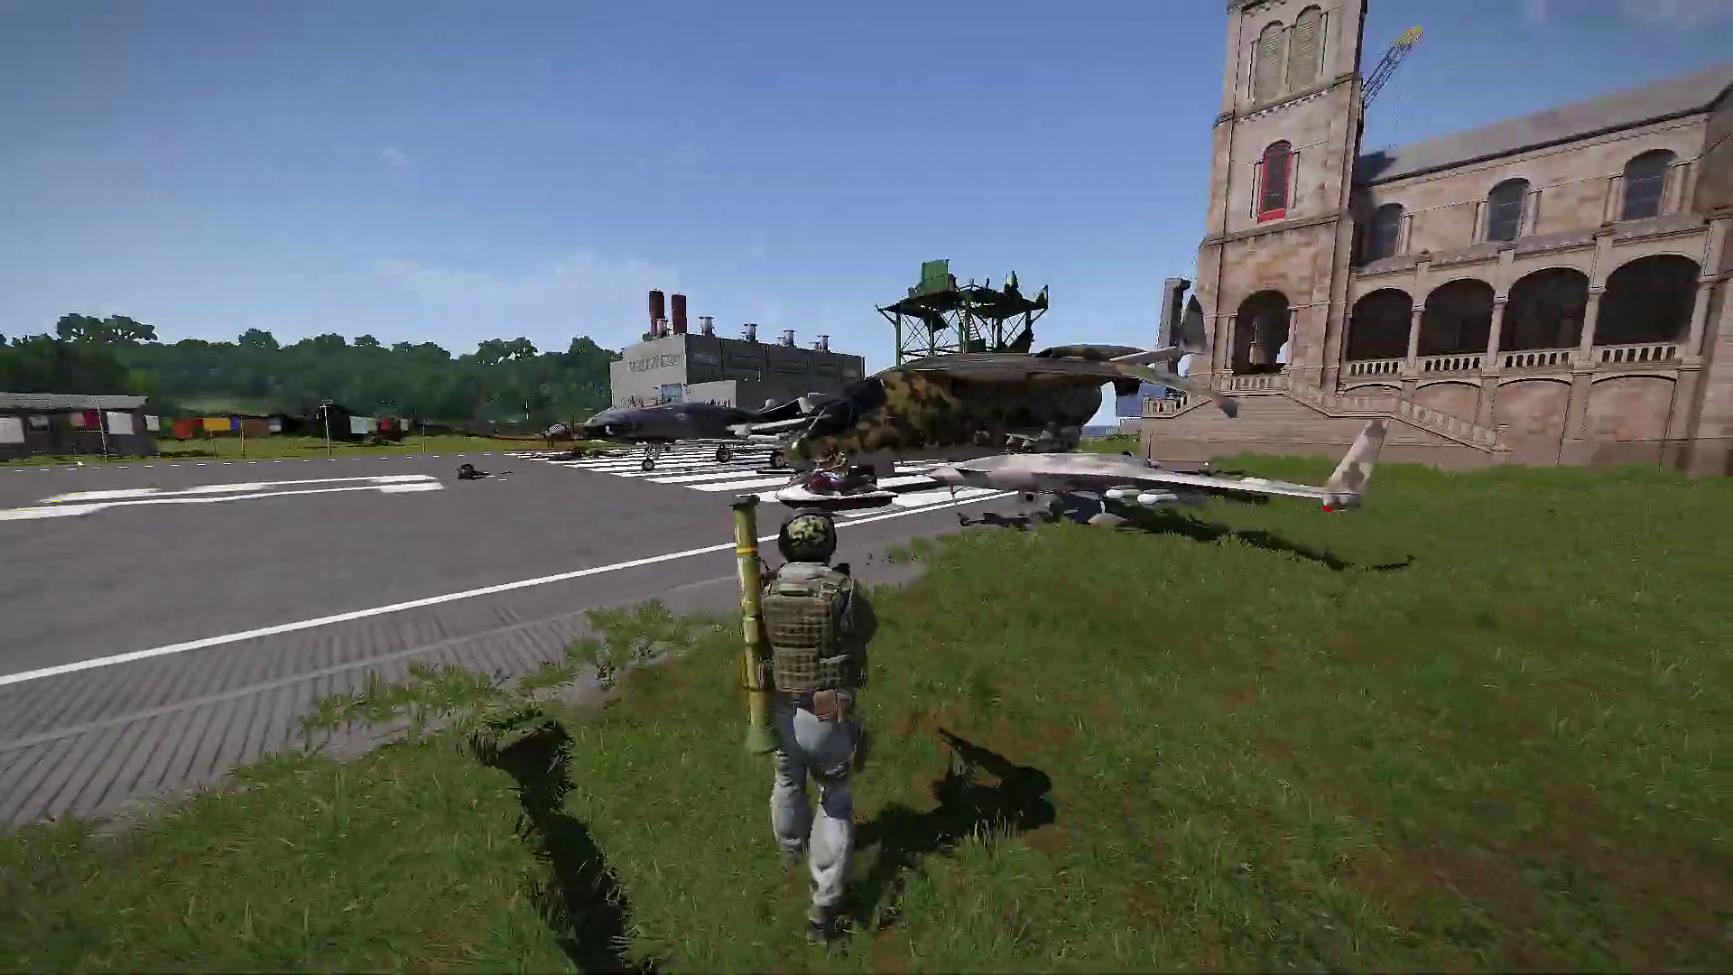
{"action": "key", "text": "w"}
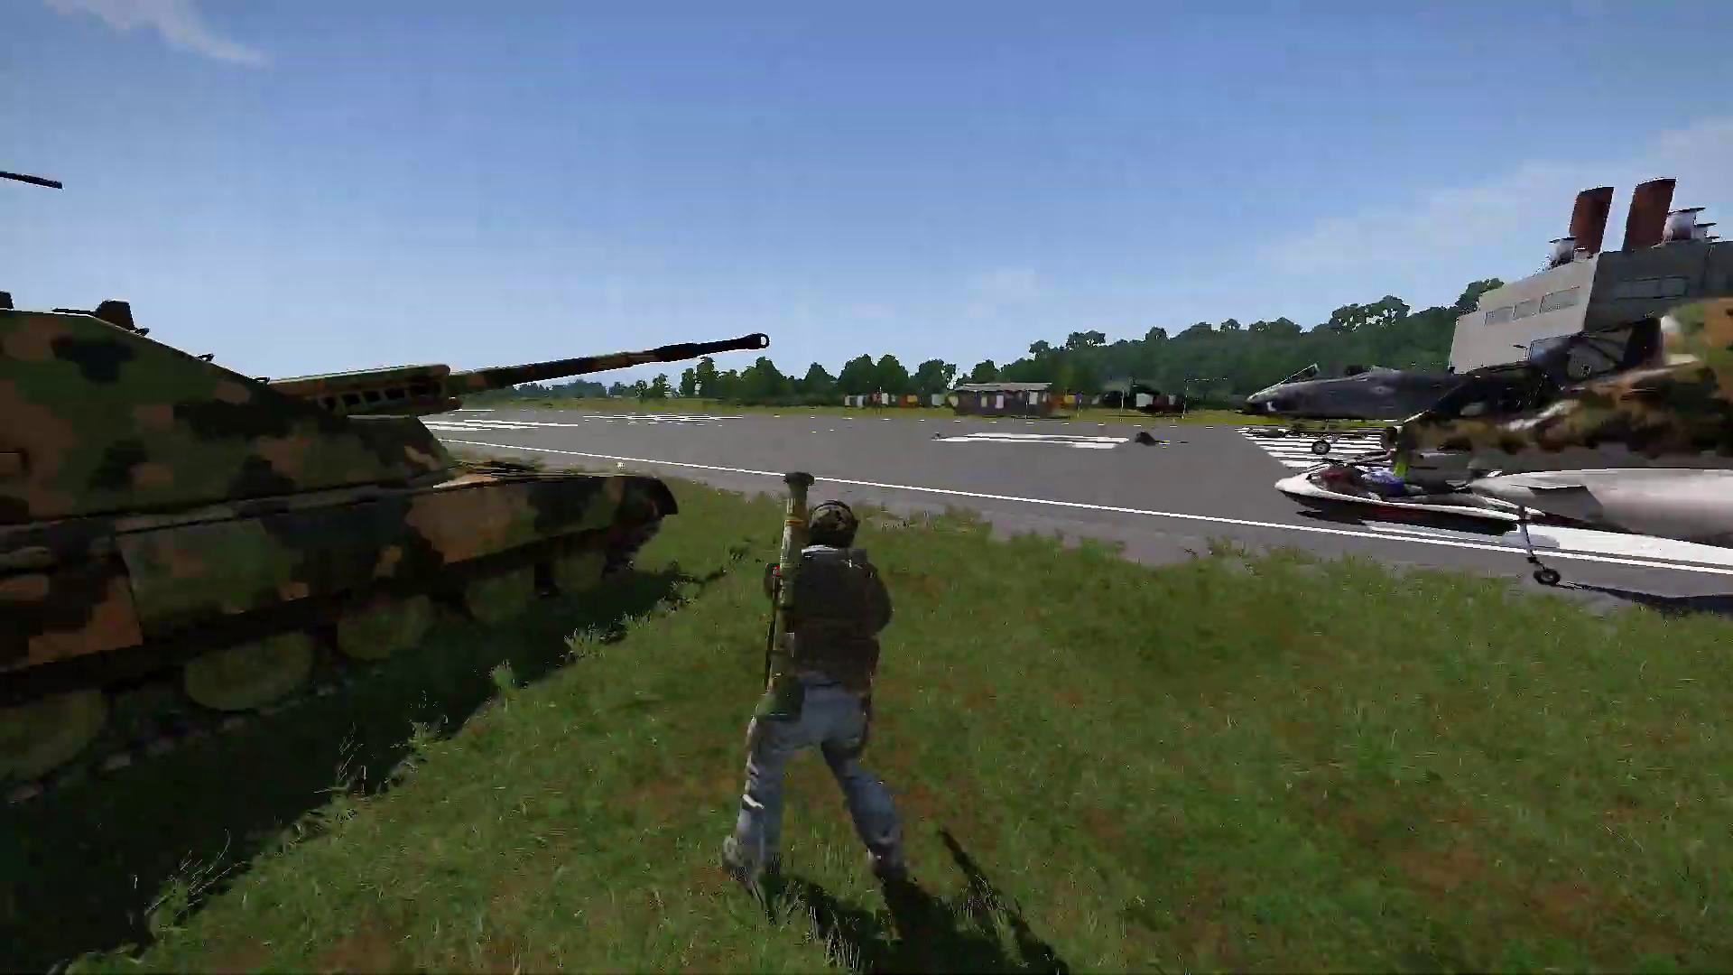
{"action": "key", "text": "w"}
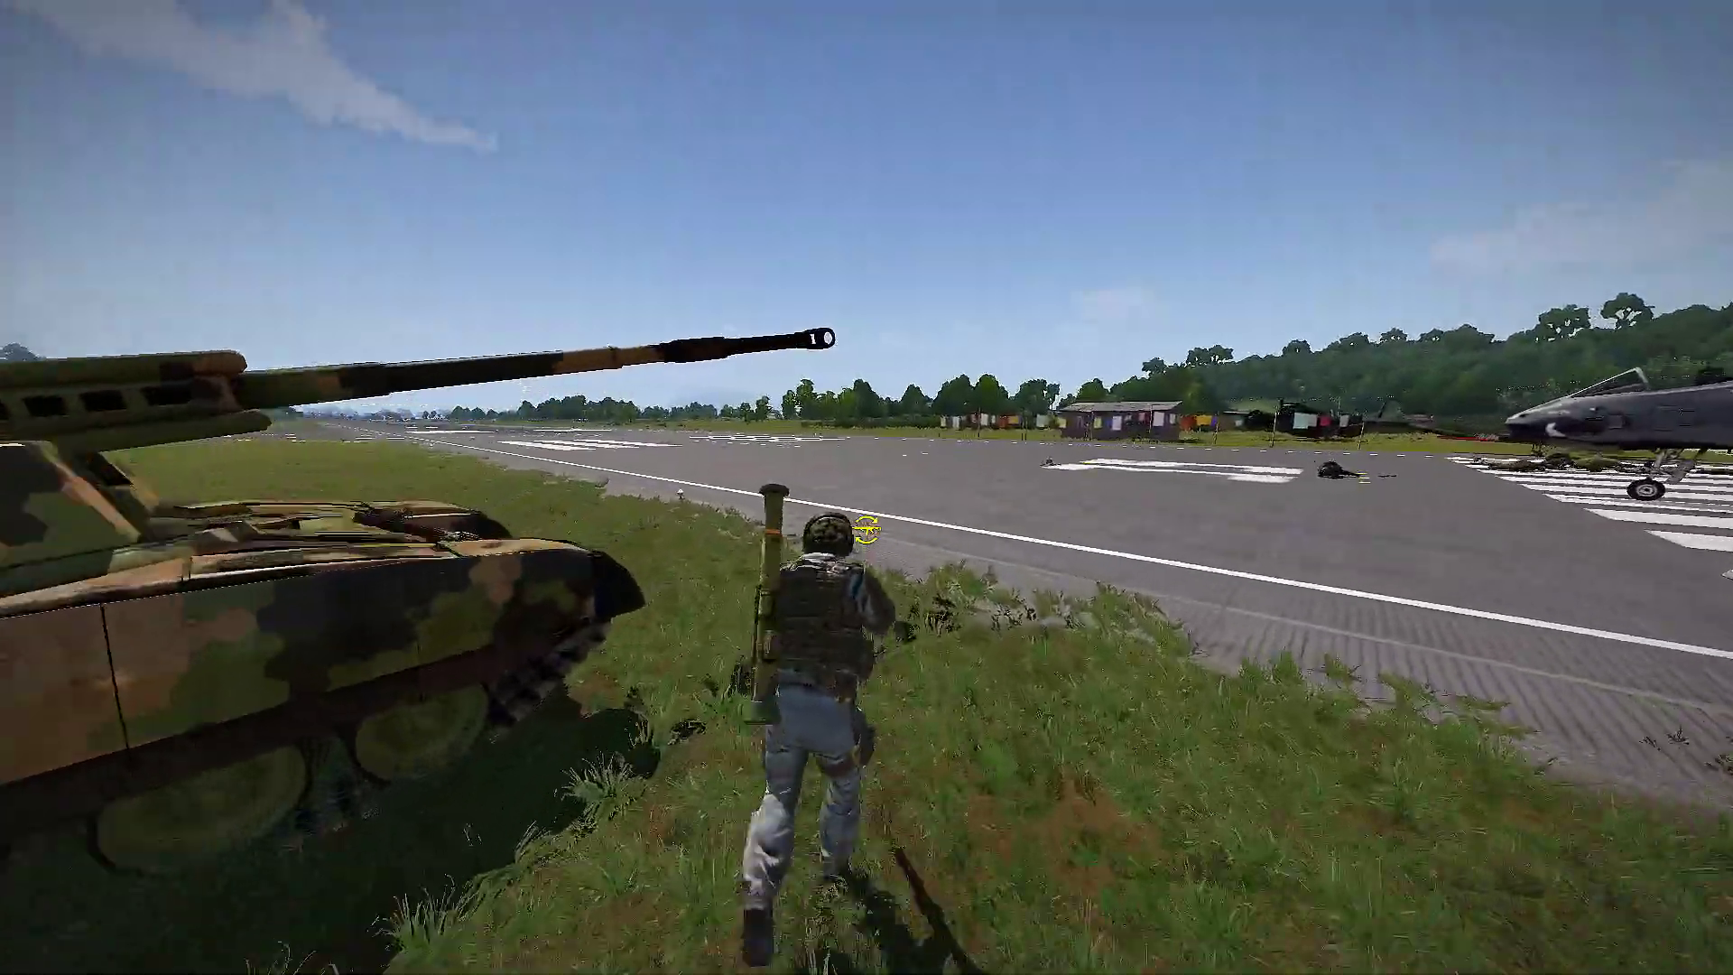
{"action": "key", "text": "w"}
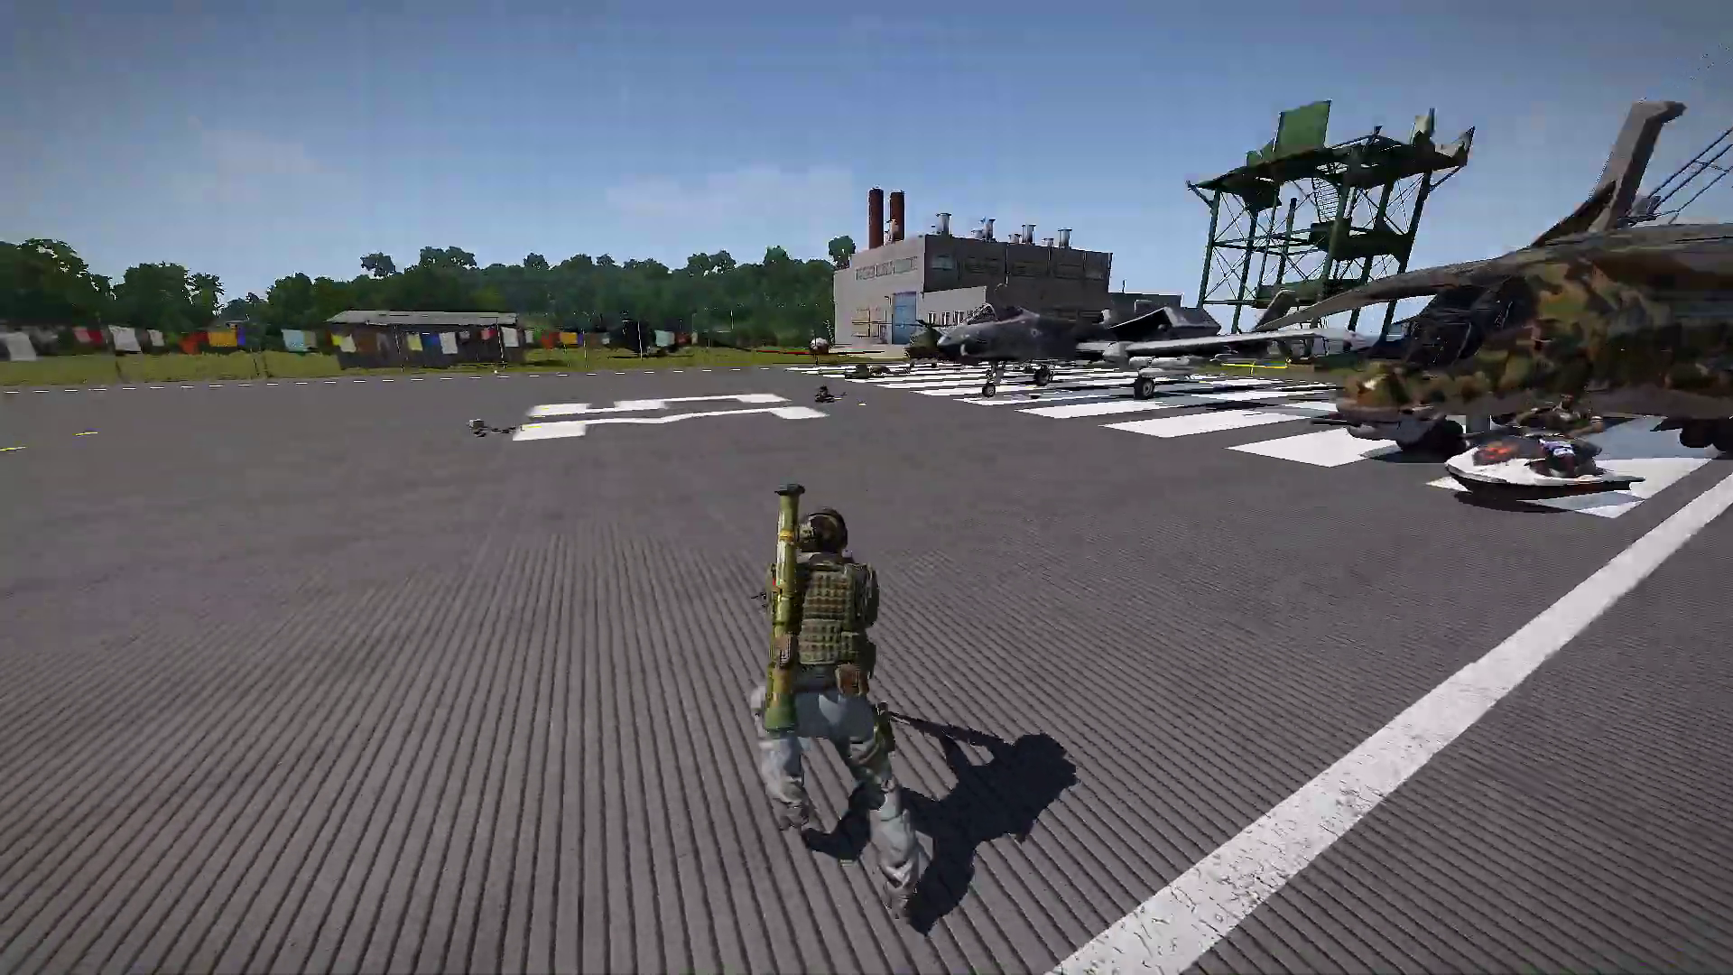
{"action": "key", "text": "w"}
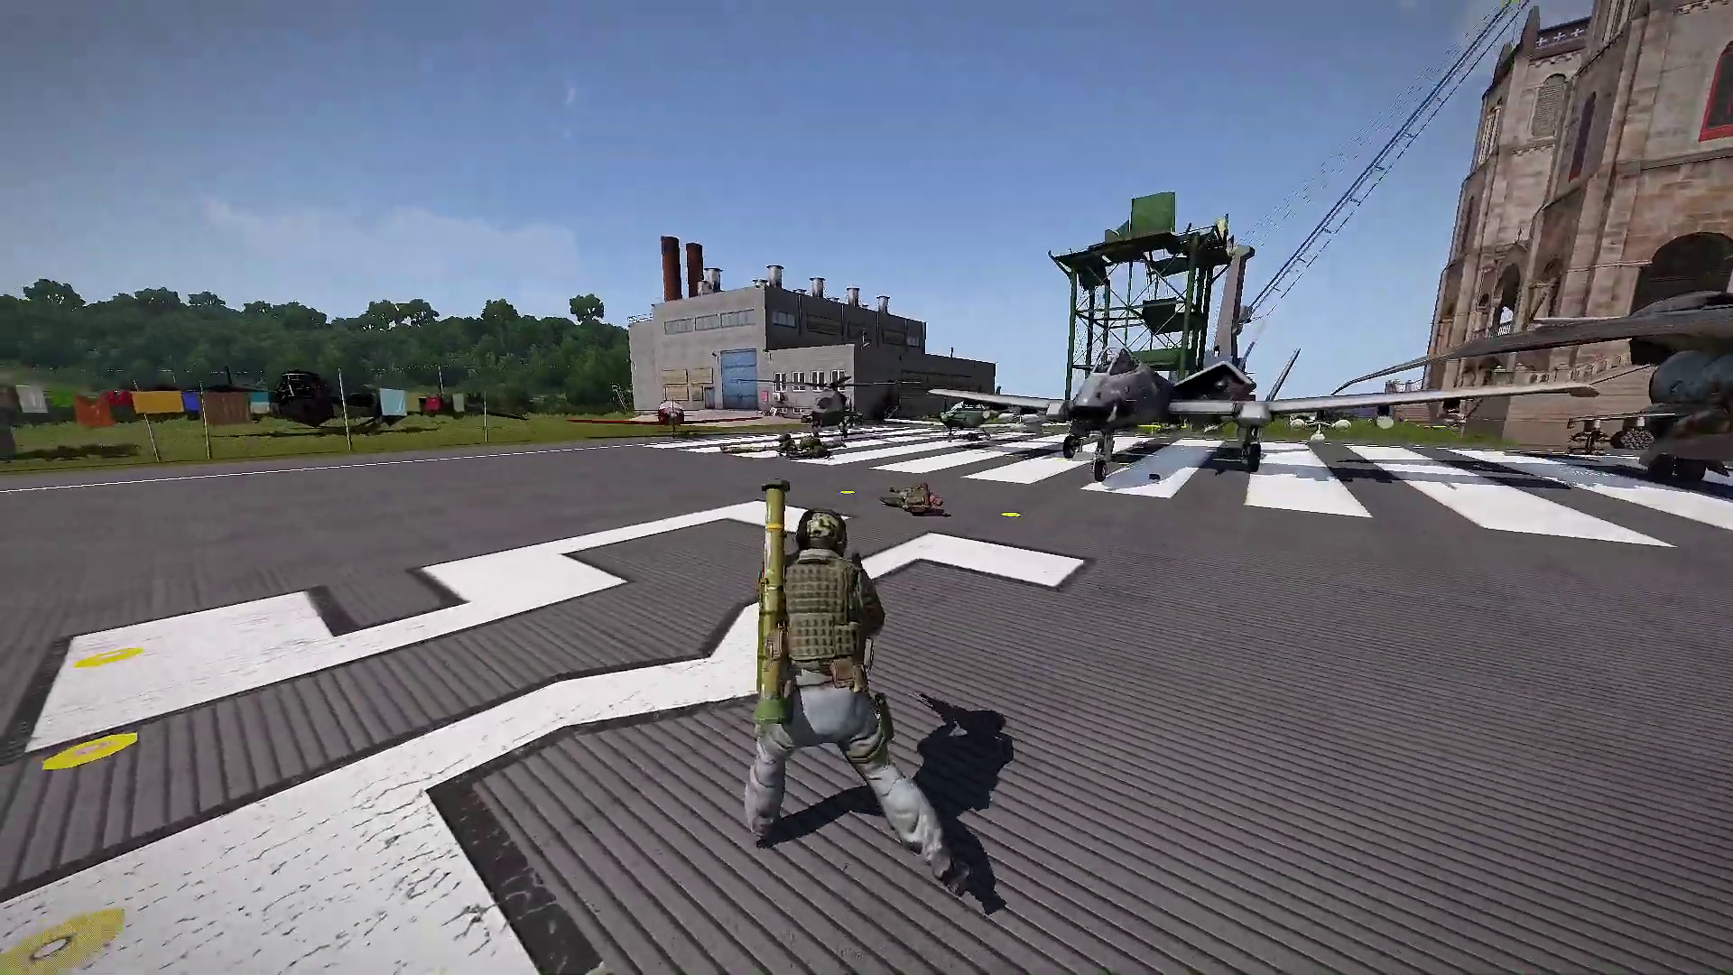
{"action": "key", "text": "w"}
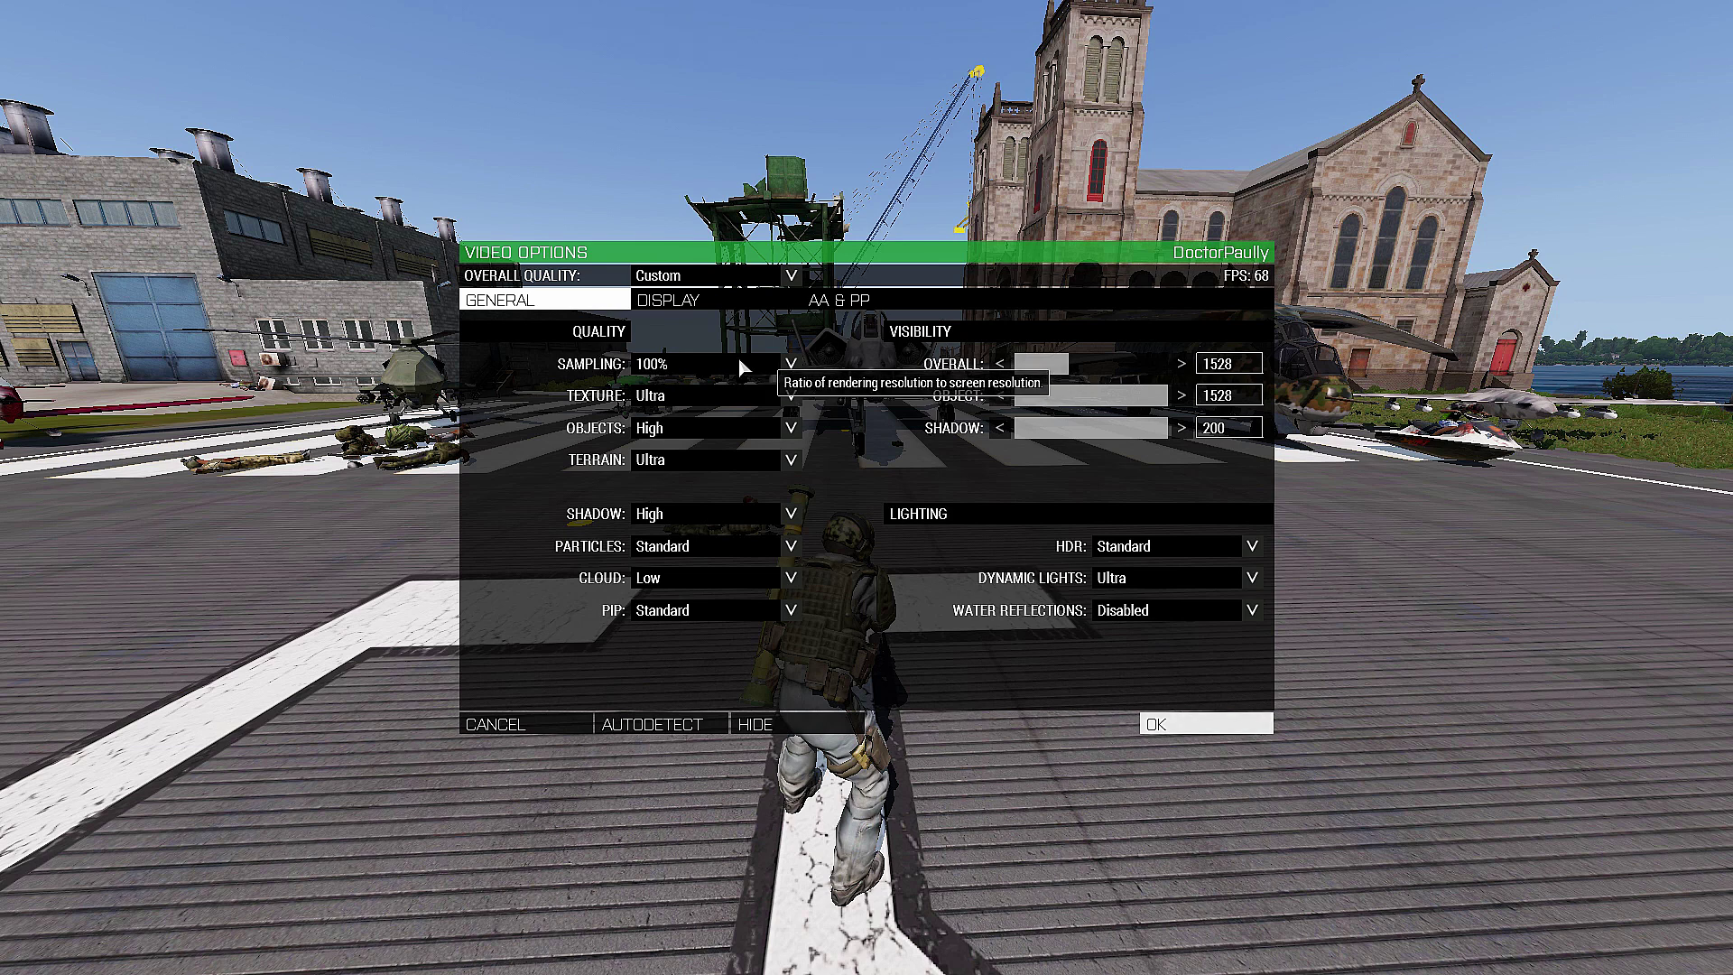
Set the sampling to 100% and the texture quality to Ultra in the video options.
{"action": "left_click", "coordinate": [791, 364]}
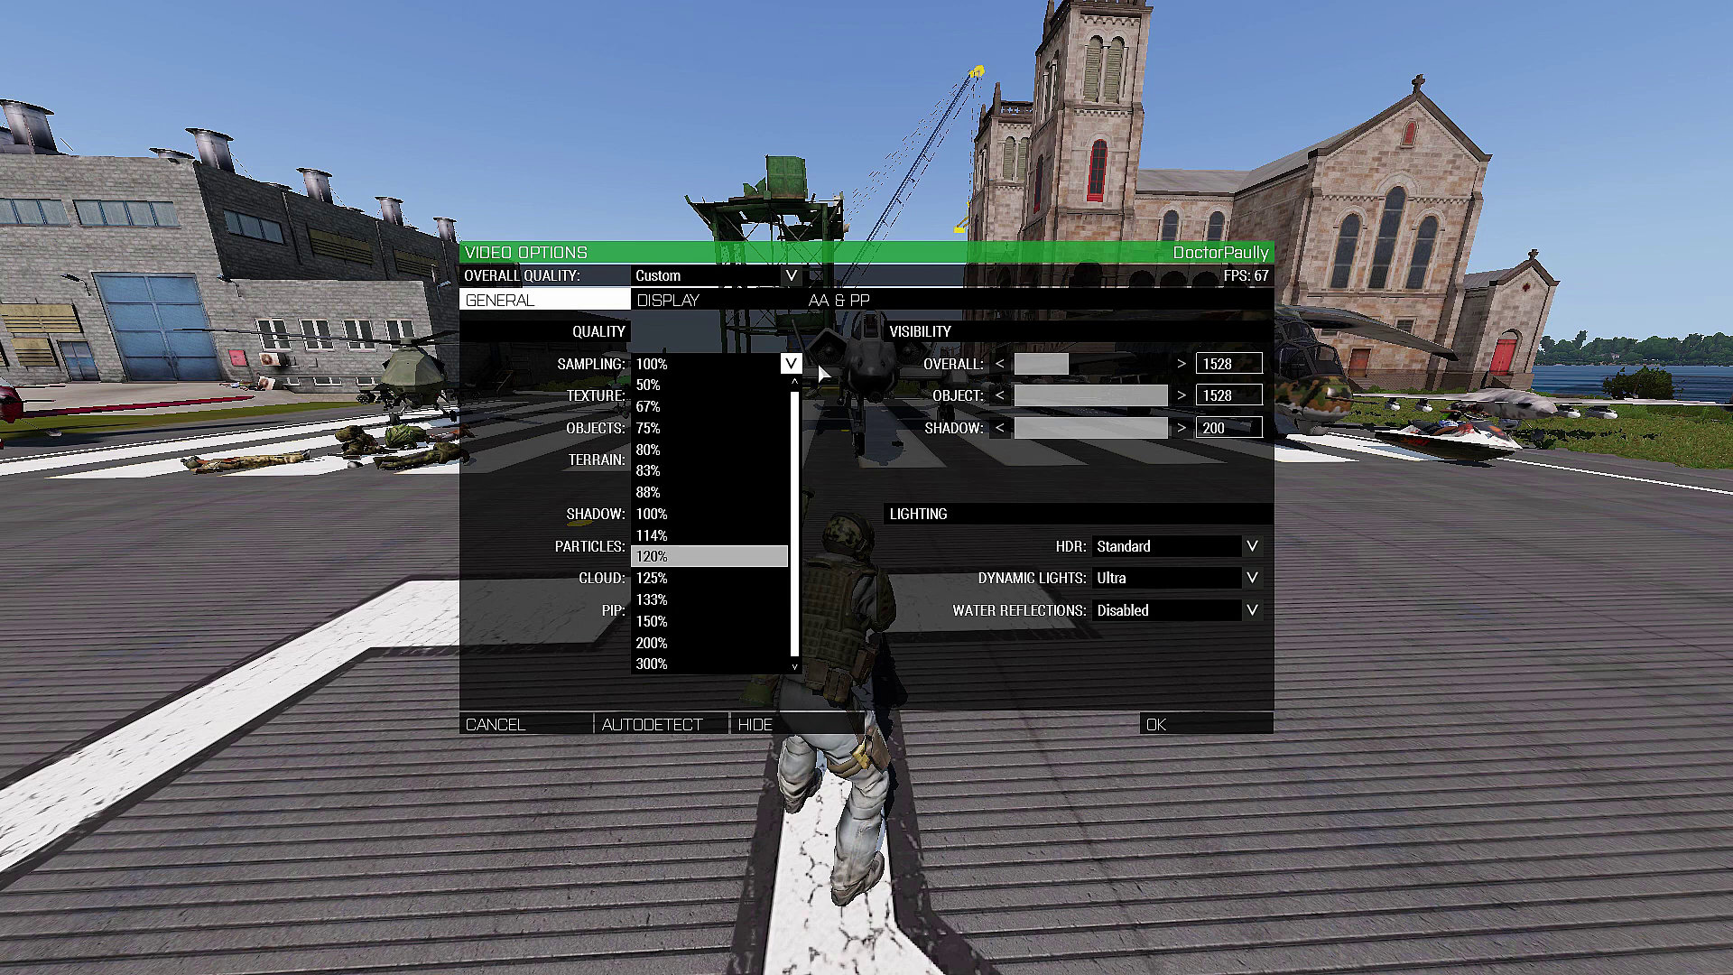
{"action": "left_click", "coordinate": [684, 515]}
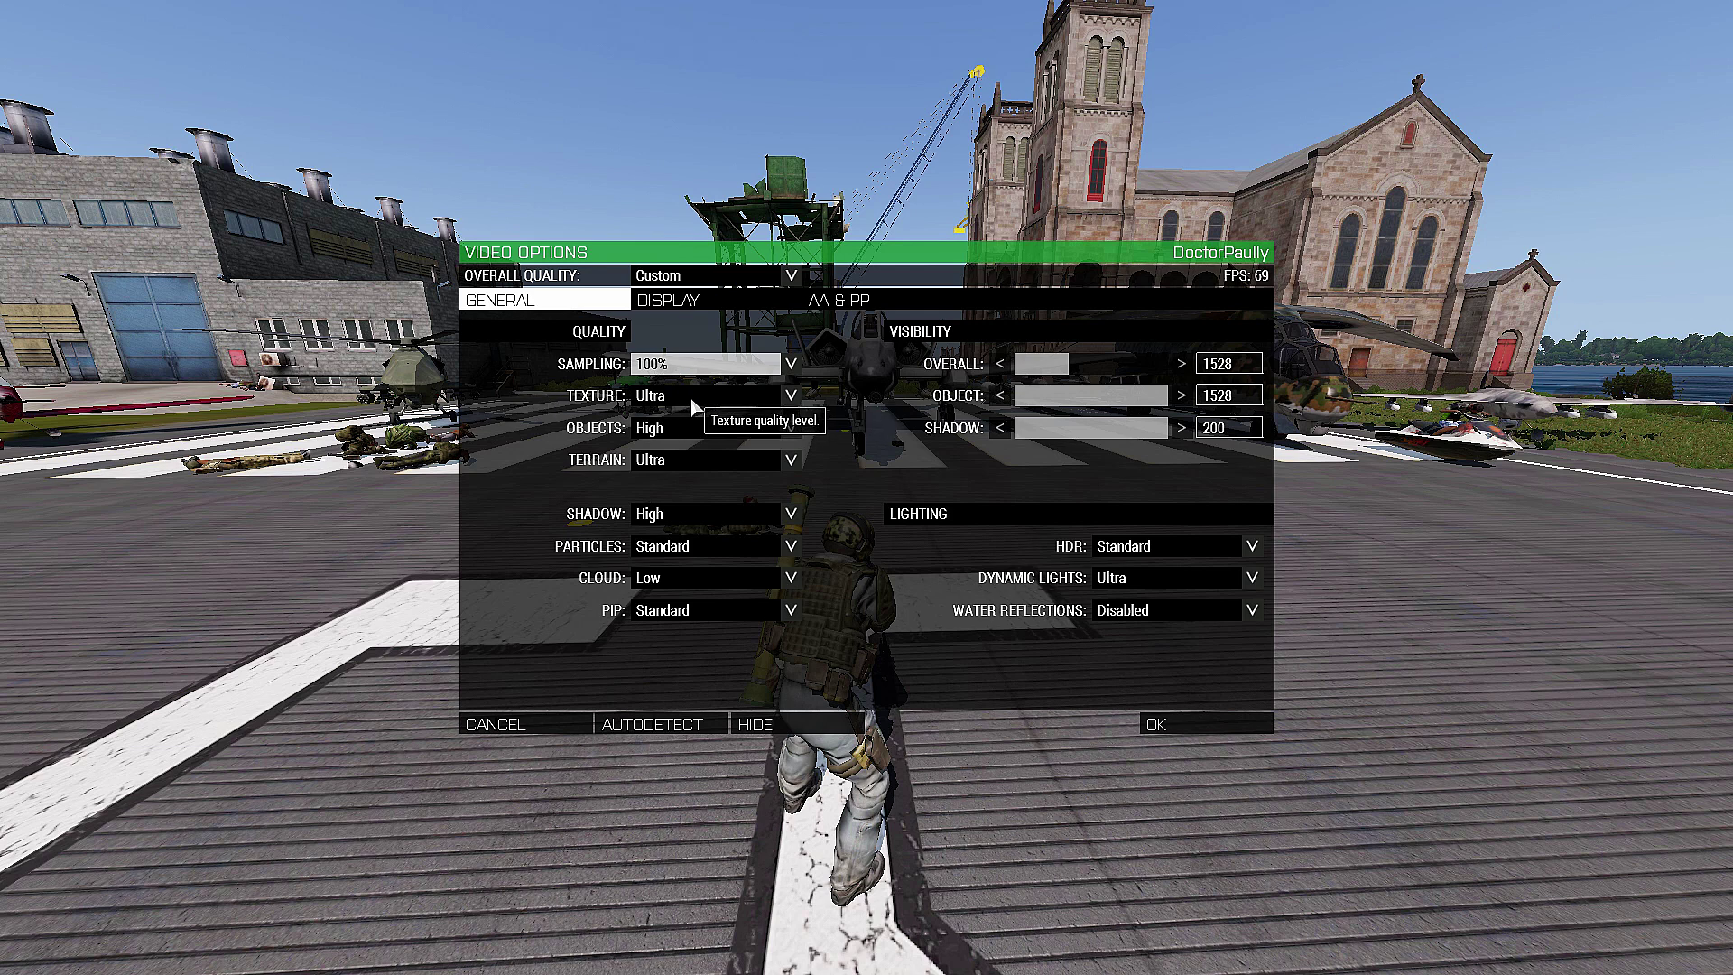
{"action": "left_click", "coordinate": [766, 400]}
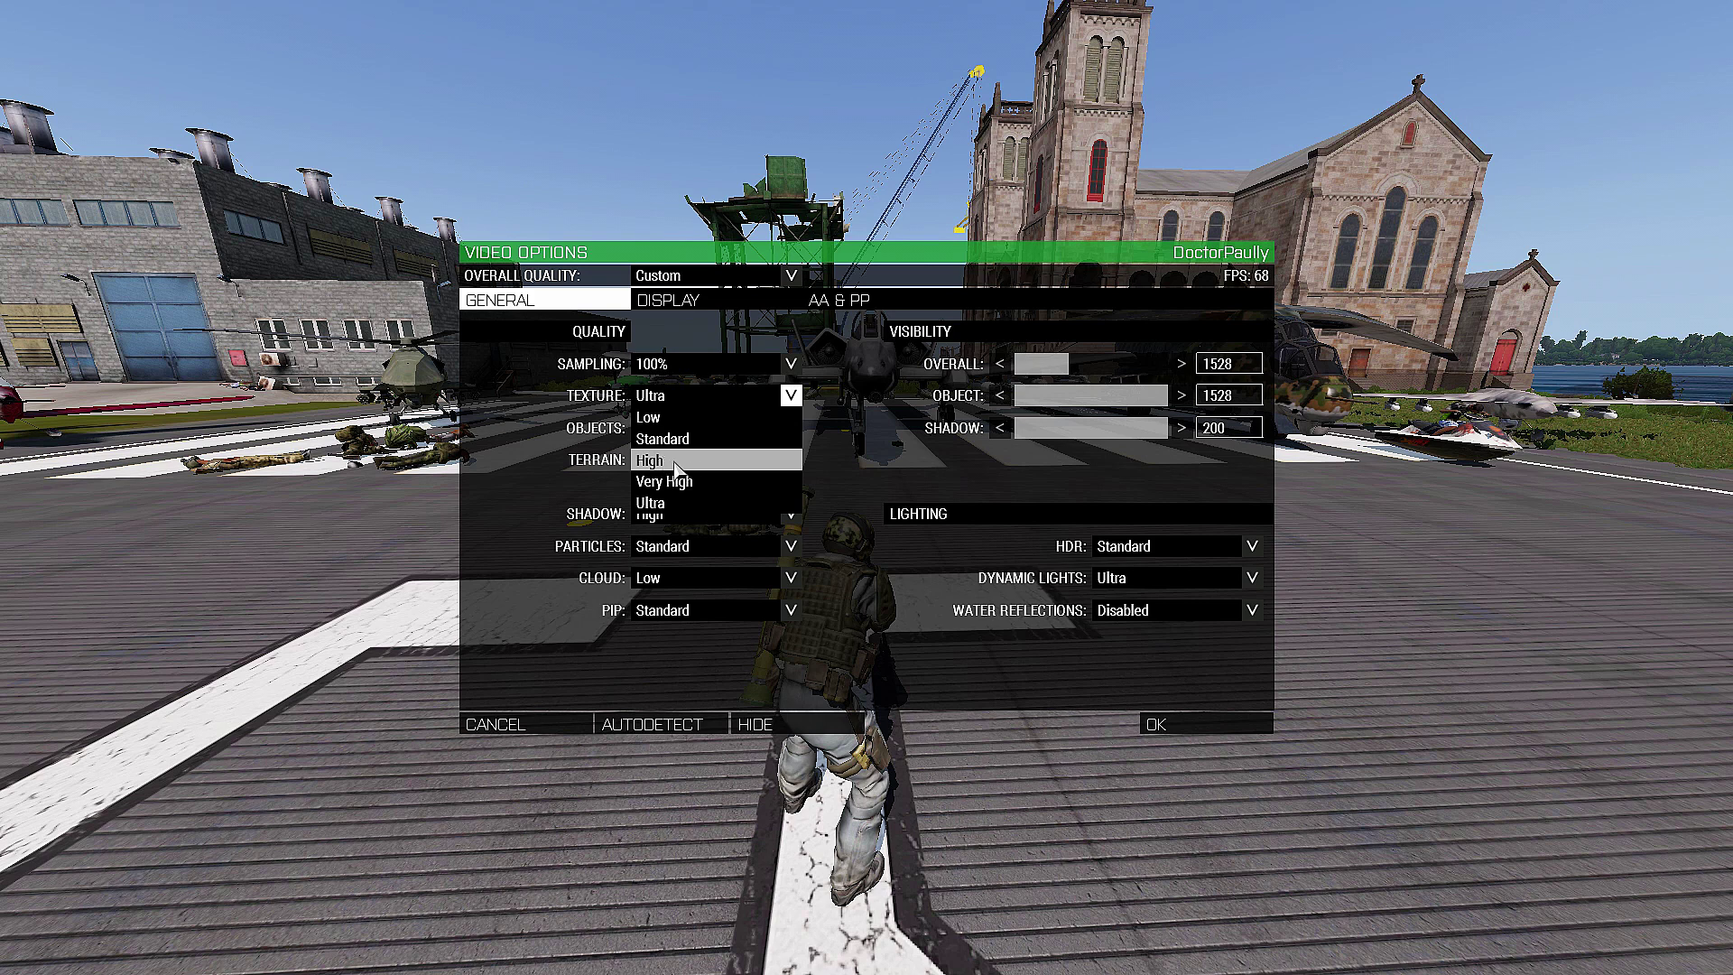
{"action": "left_click", "coordinate": [657, 503]}
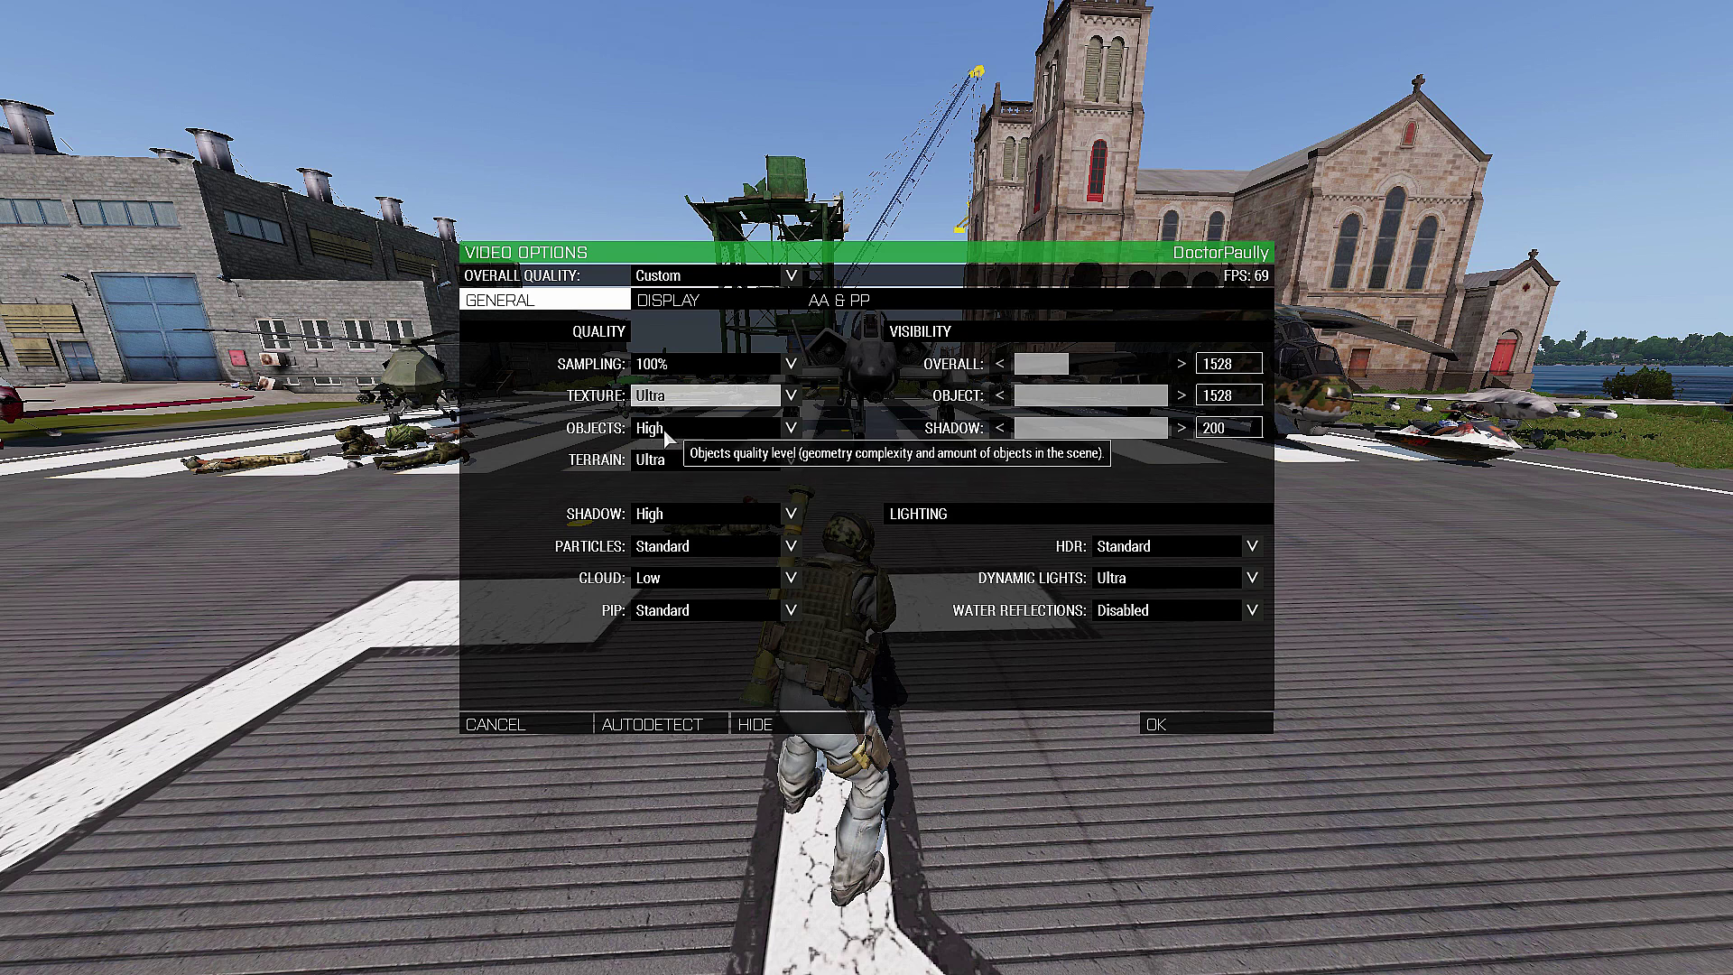
Set the objects quality to High.
{"action": "left_click", "coordinate": [702, 432]}
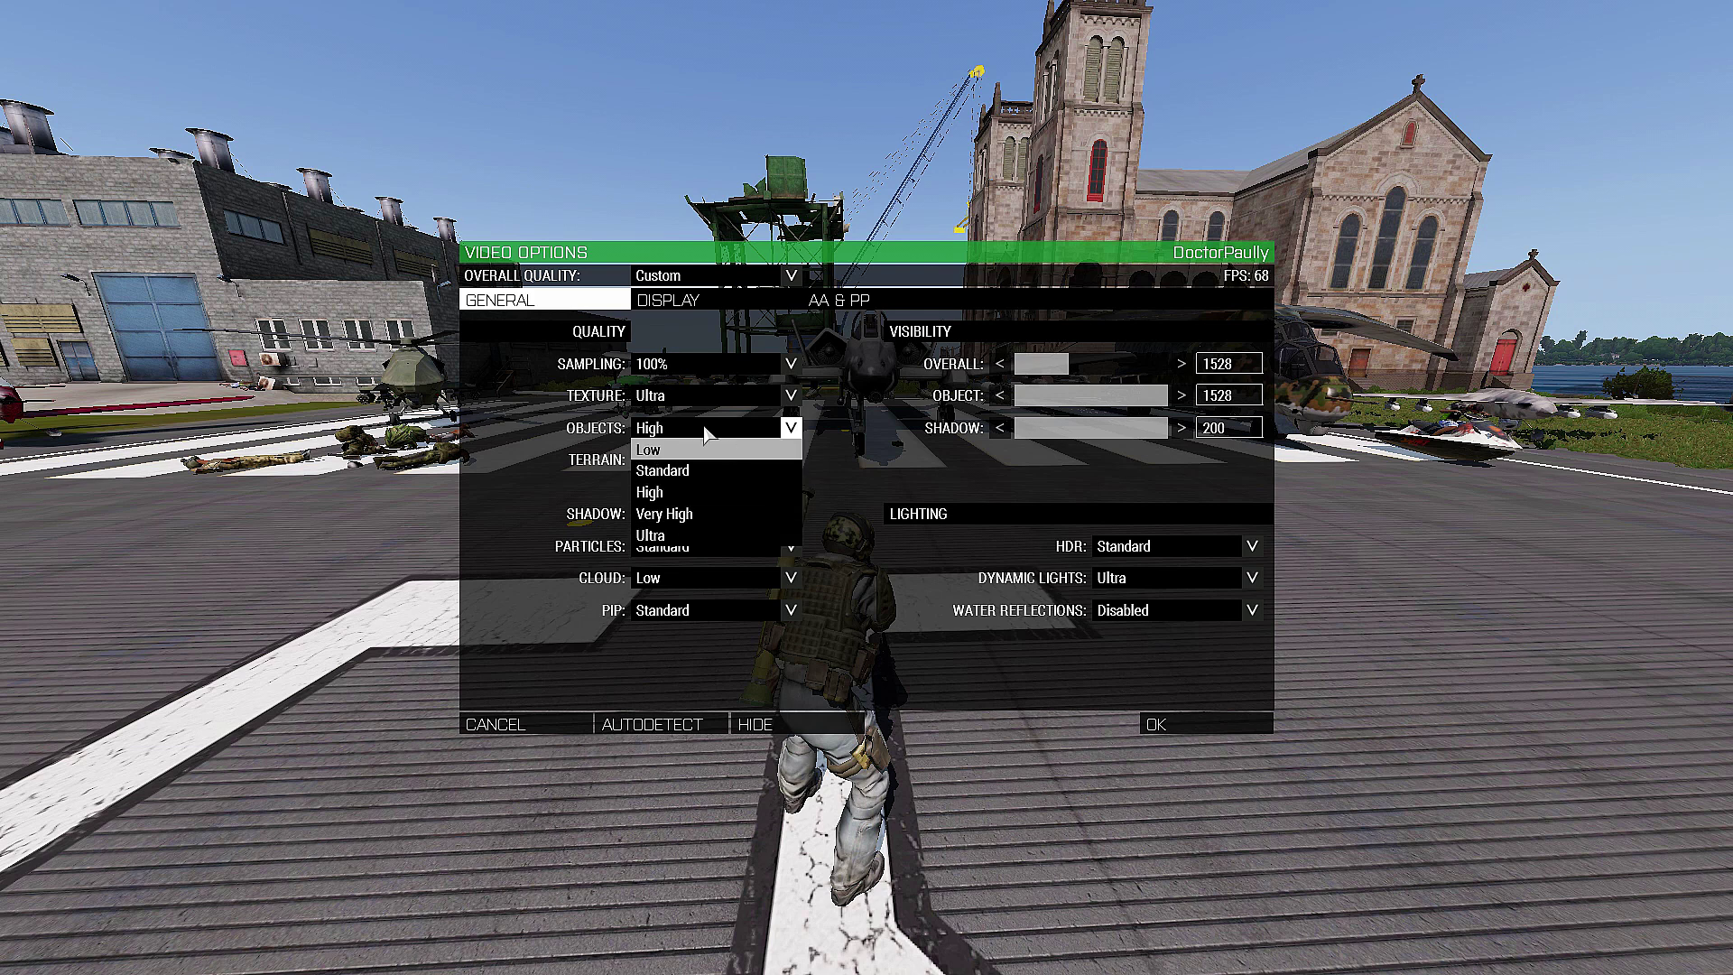
{"action": "left_click", "coordinate": [684, 493]}
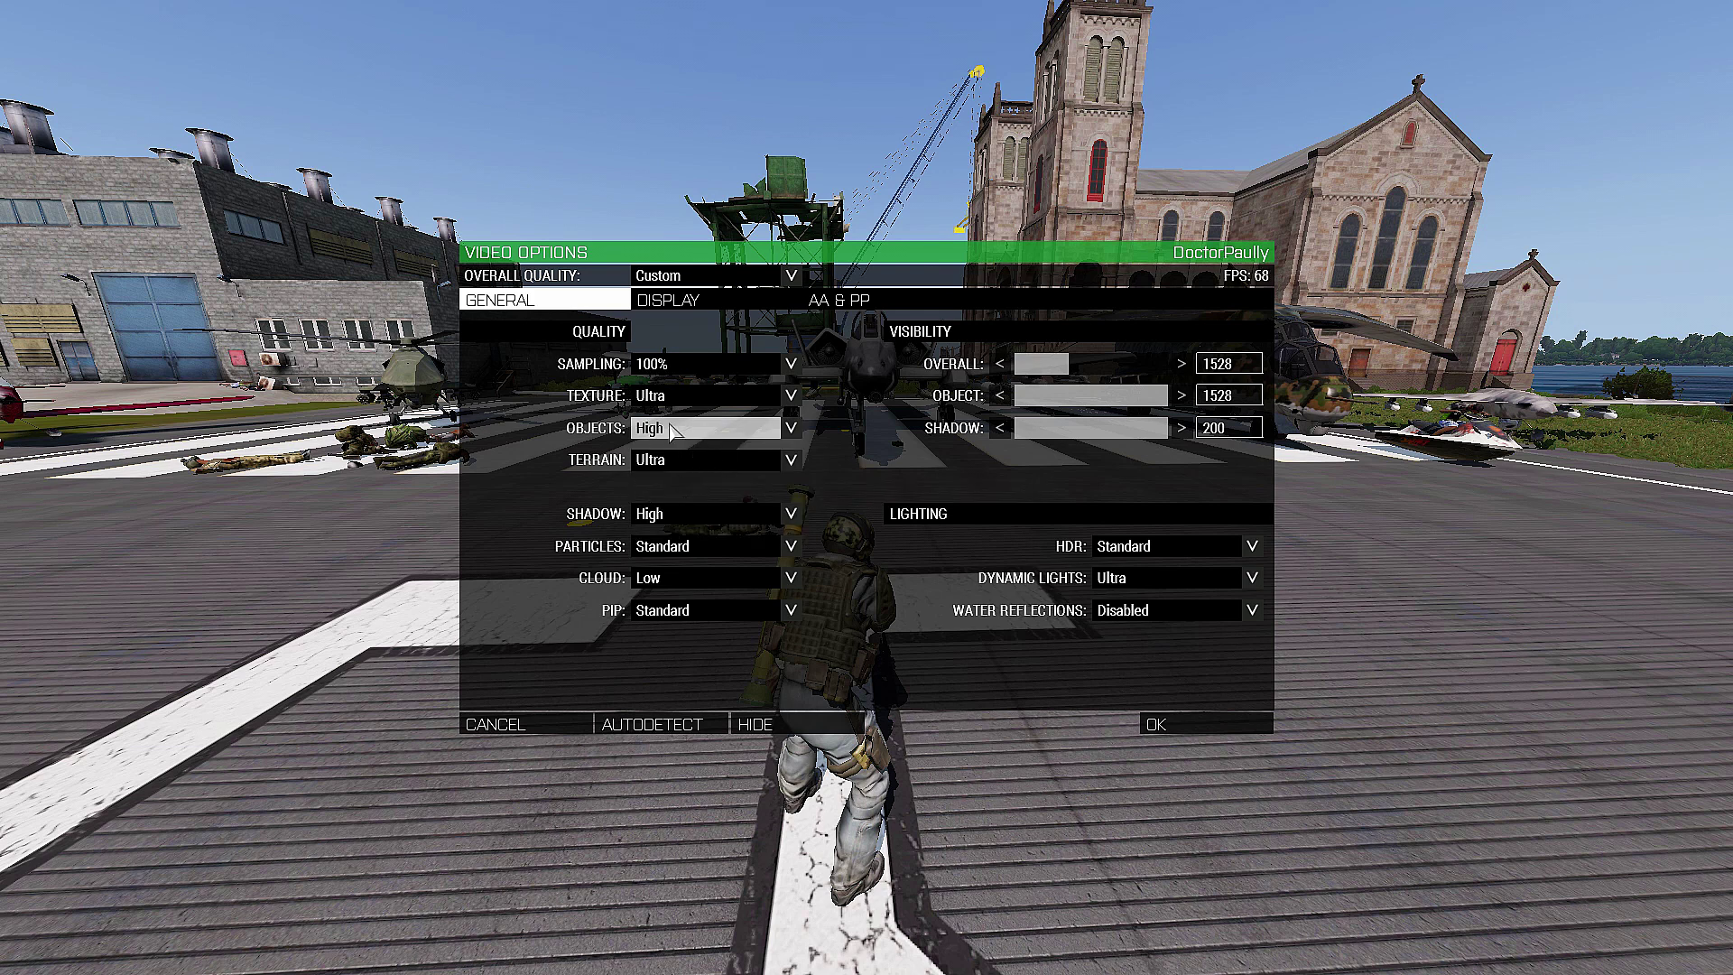
{"action": "left_click", "coordinate": [792, 428]}
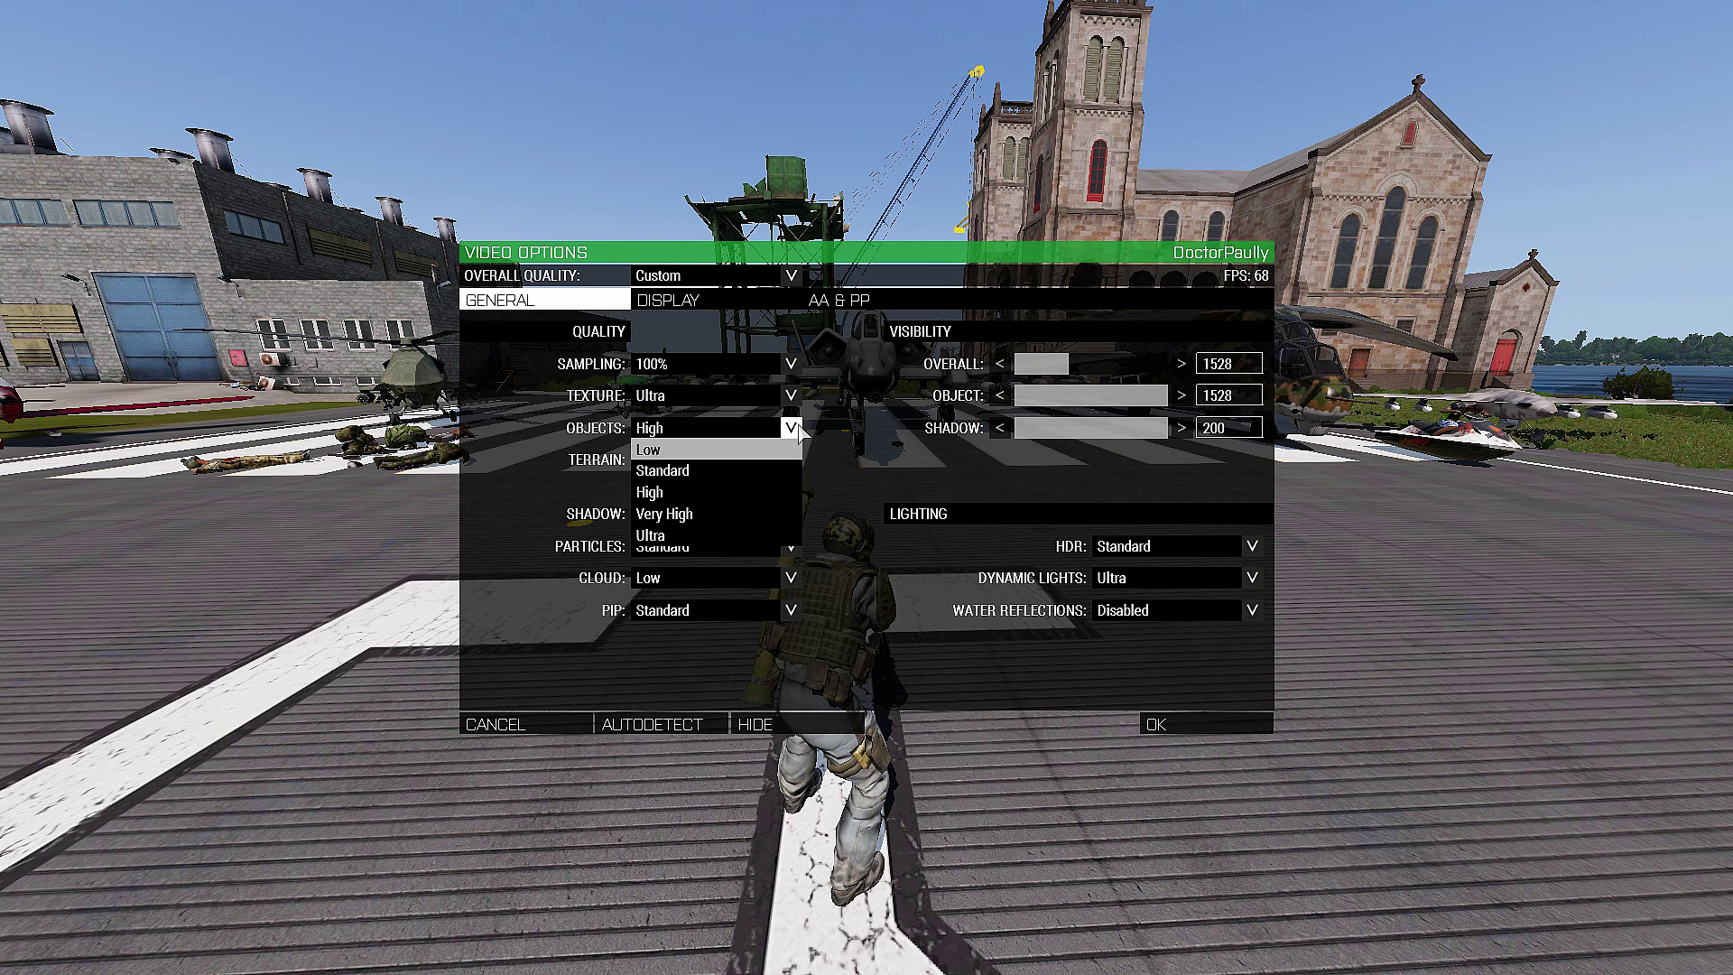
{"action": "left_click", "coordinate": [711, 435]}
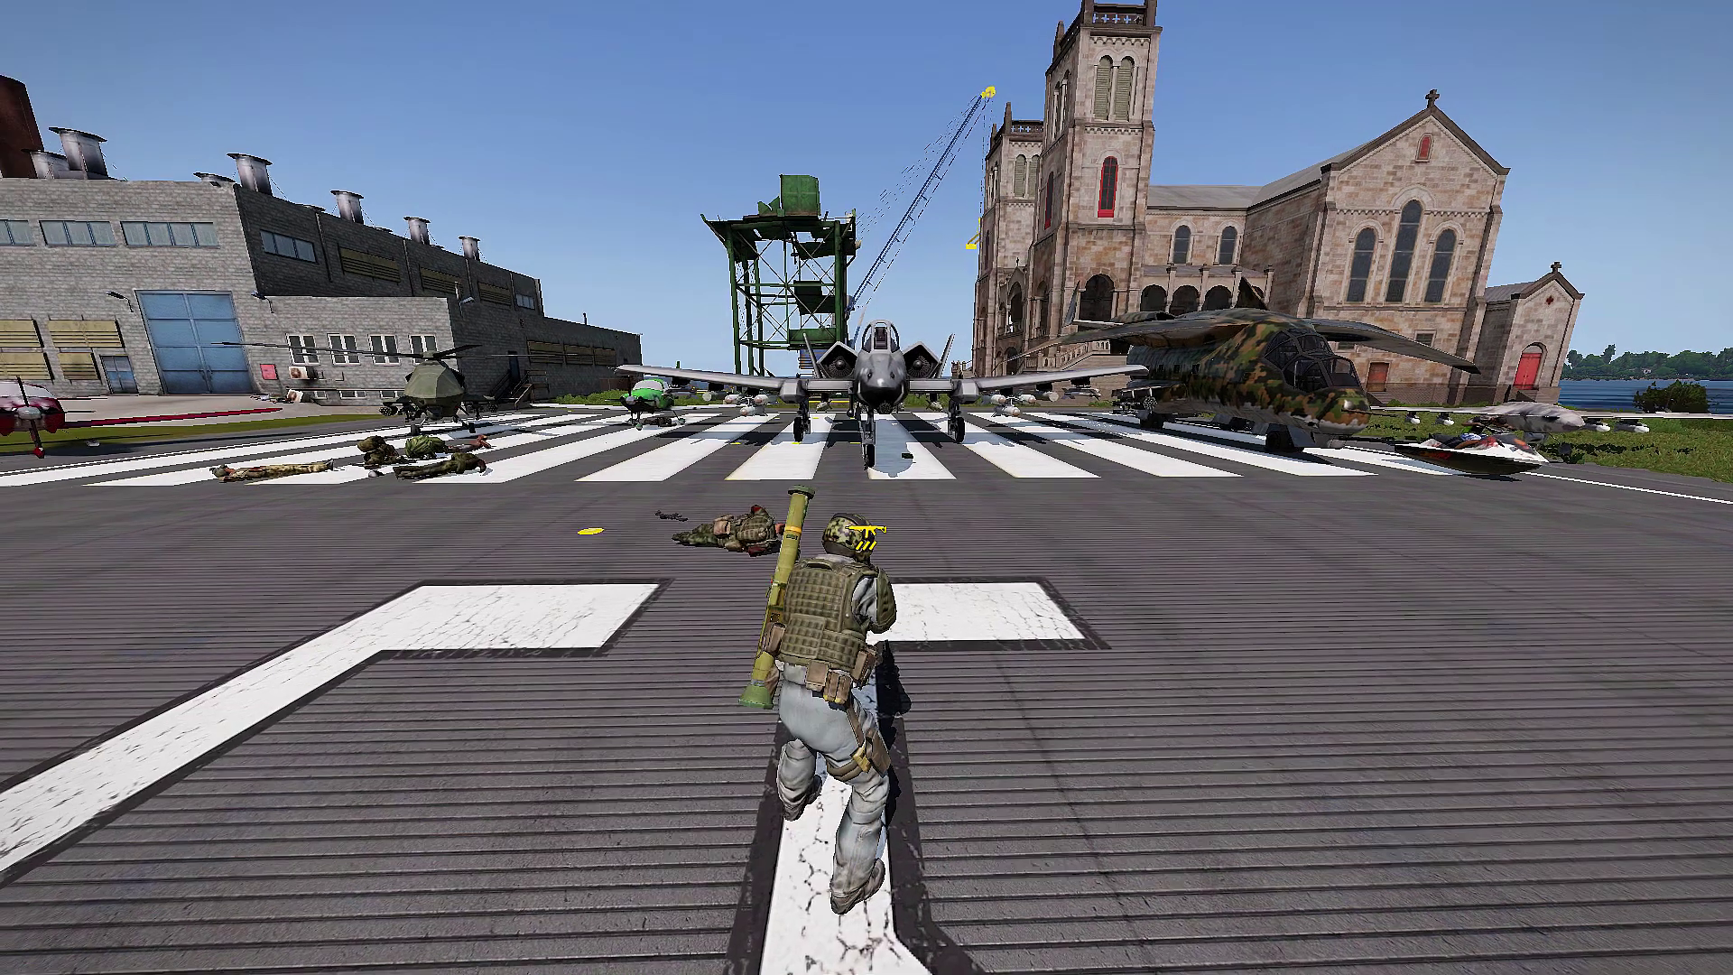
Run the soldier past the camouflaged tank to the grass between the fence and the shoreline, facing the church.
{"action": "key", "text": "w"}
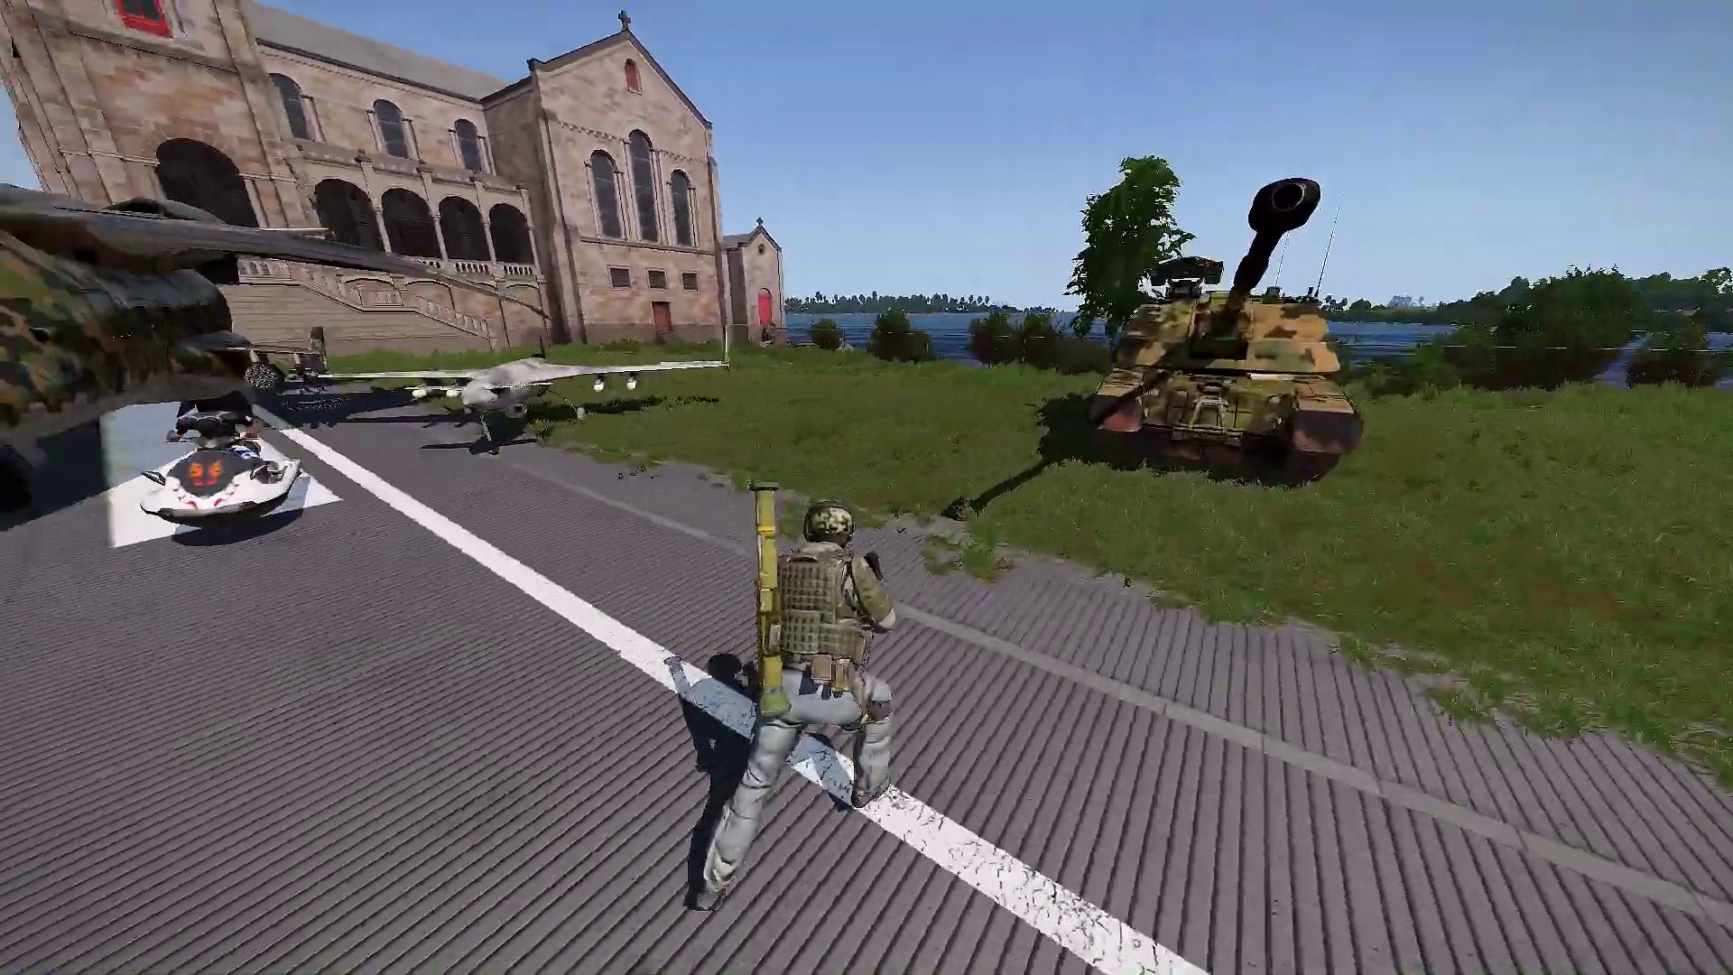
{"action": "key", "text": "z"}
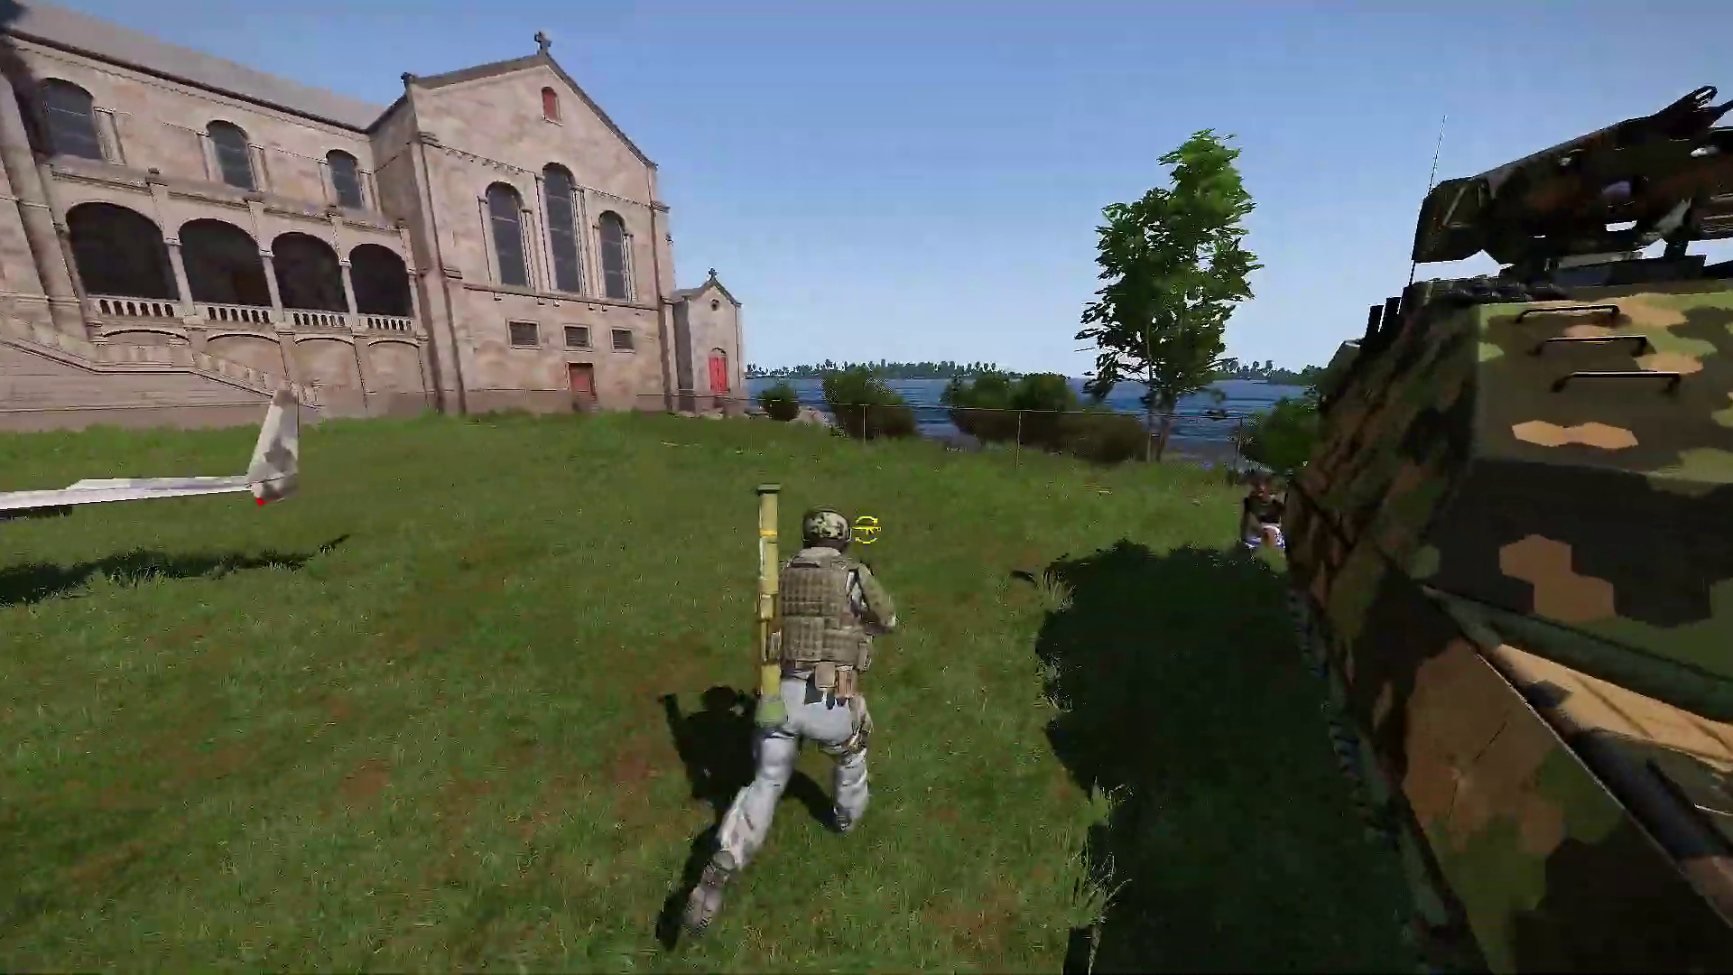
{"action": "key", "text": "w"}
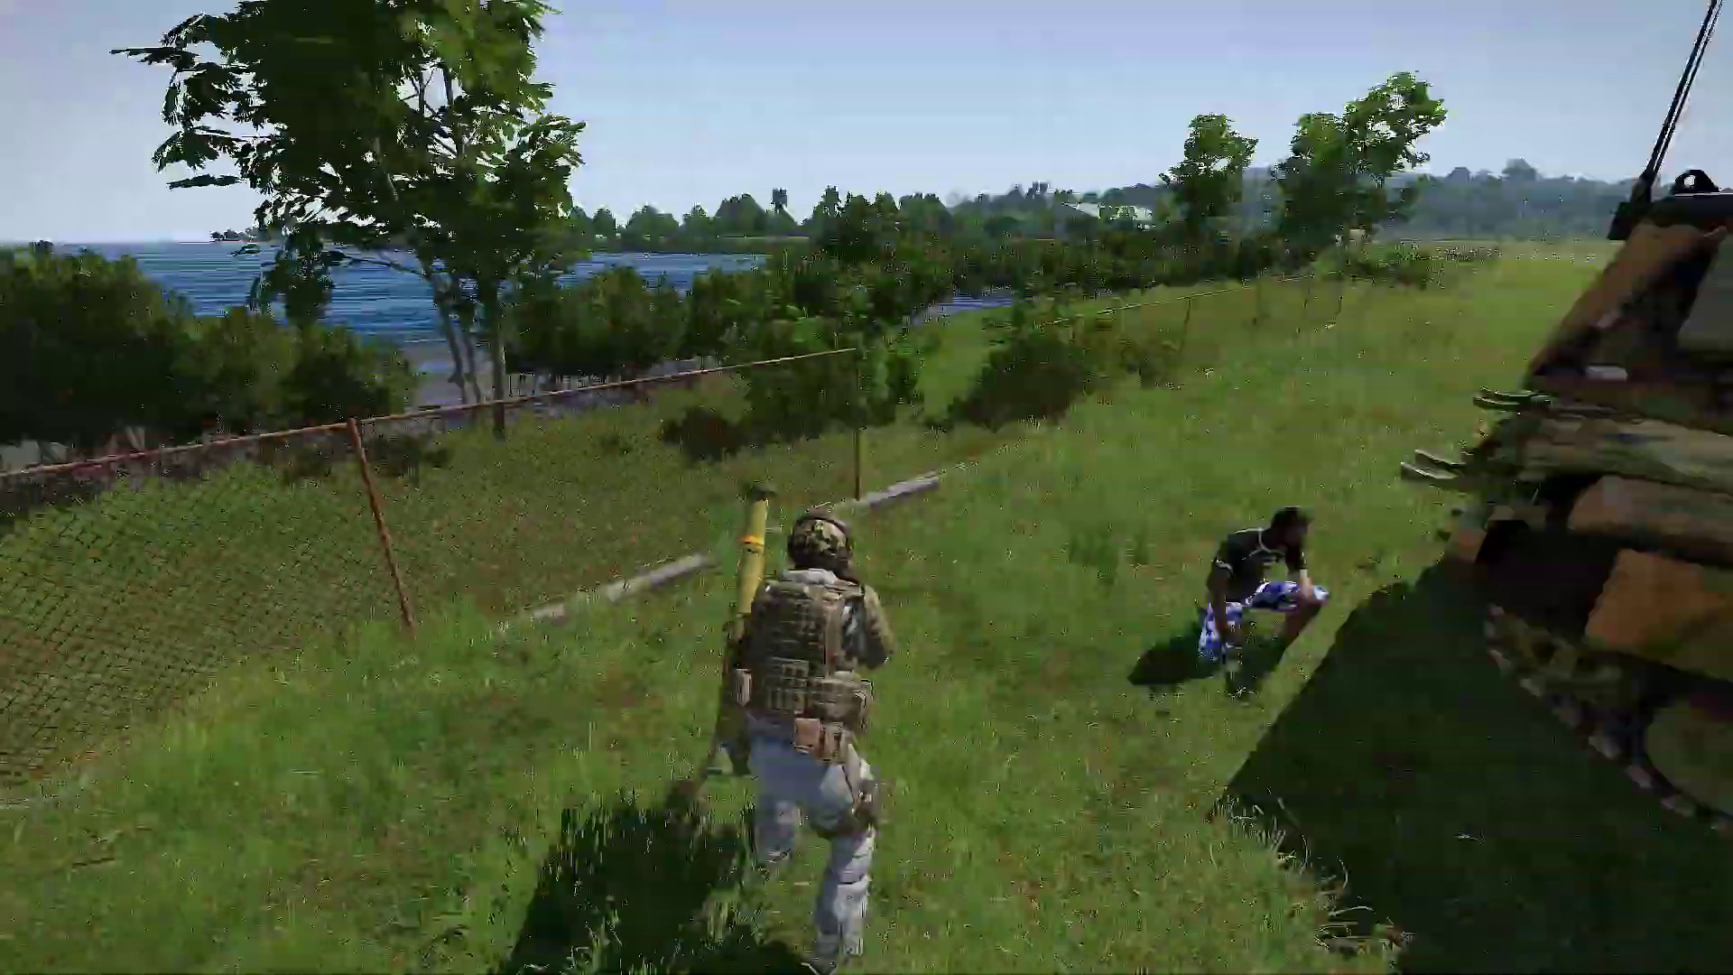
{"action": "key", "text": "KP_Enter"}
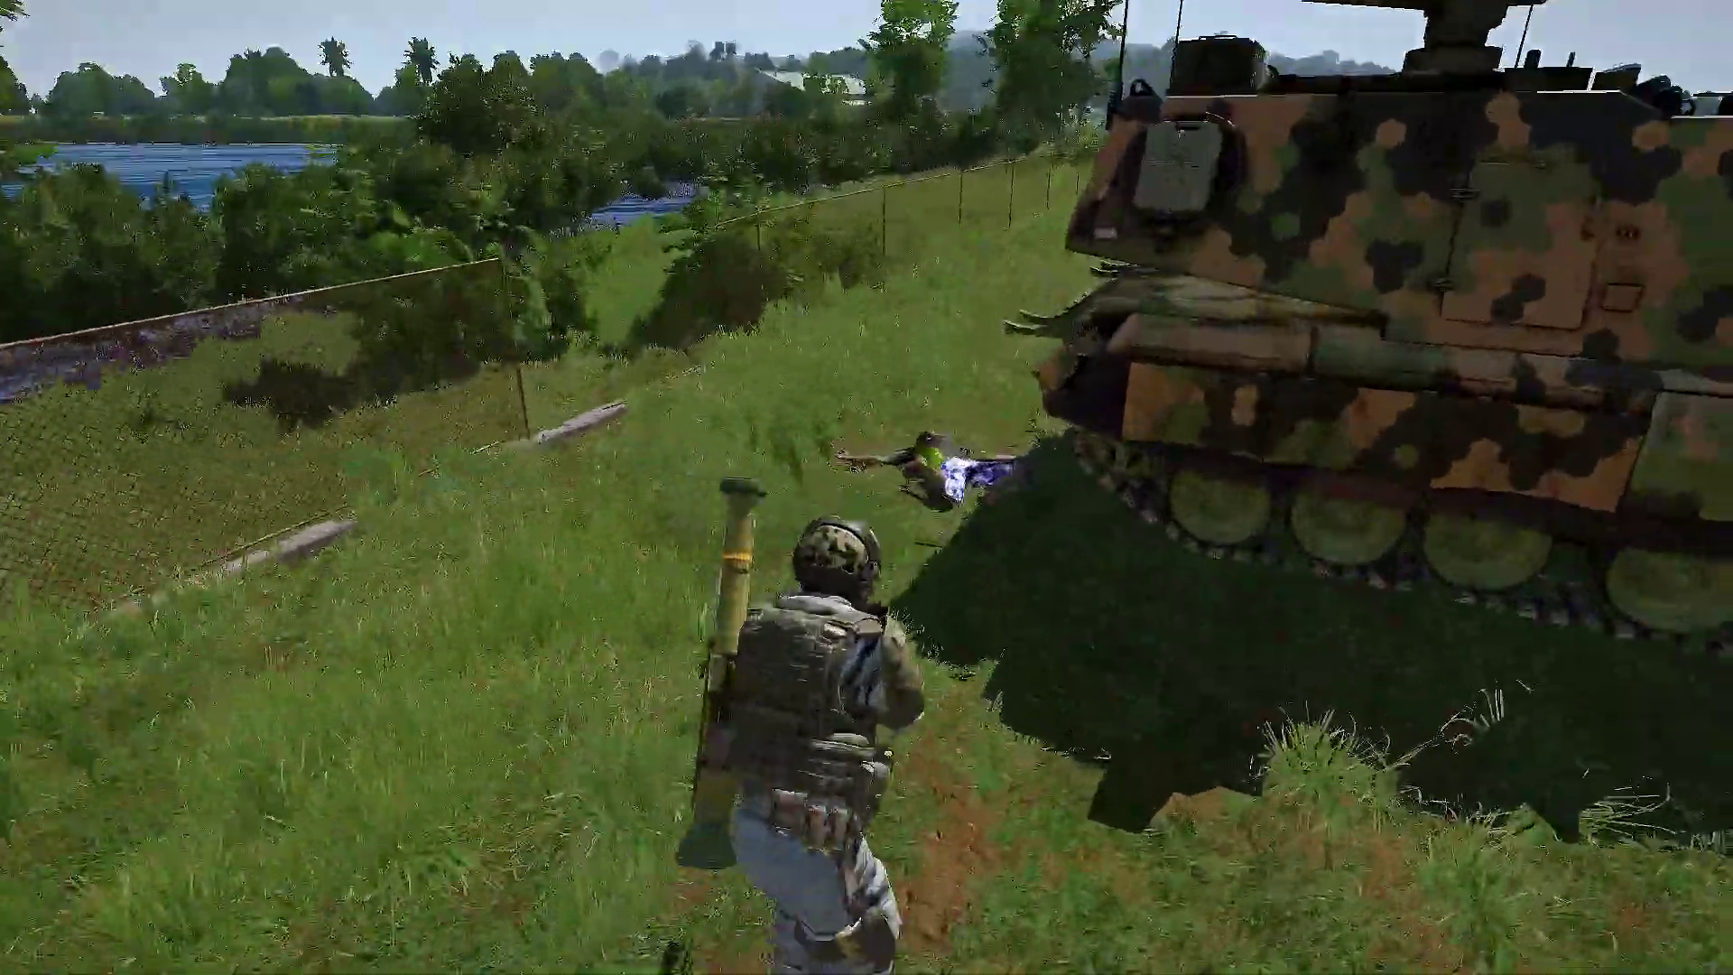
{"action": "key", "text": "w"}
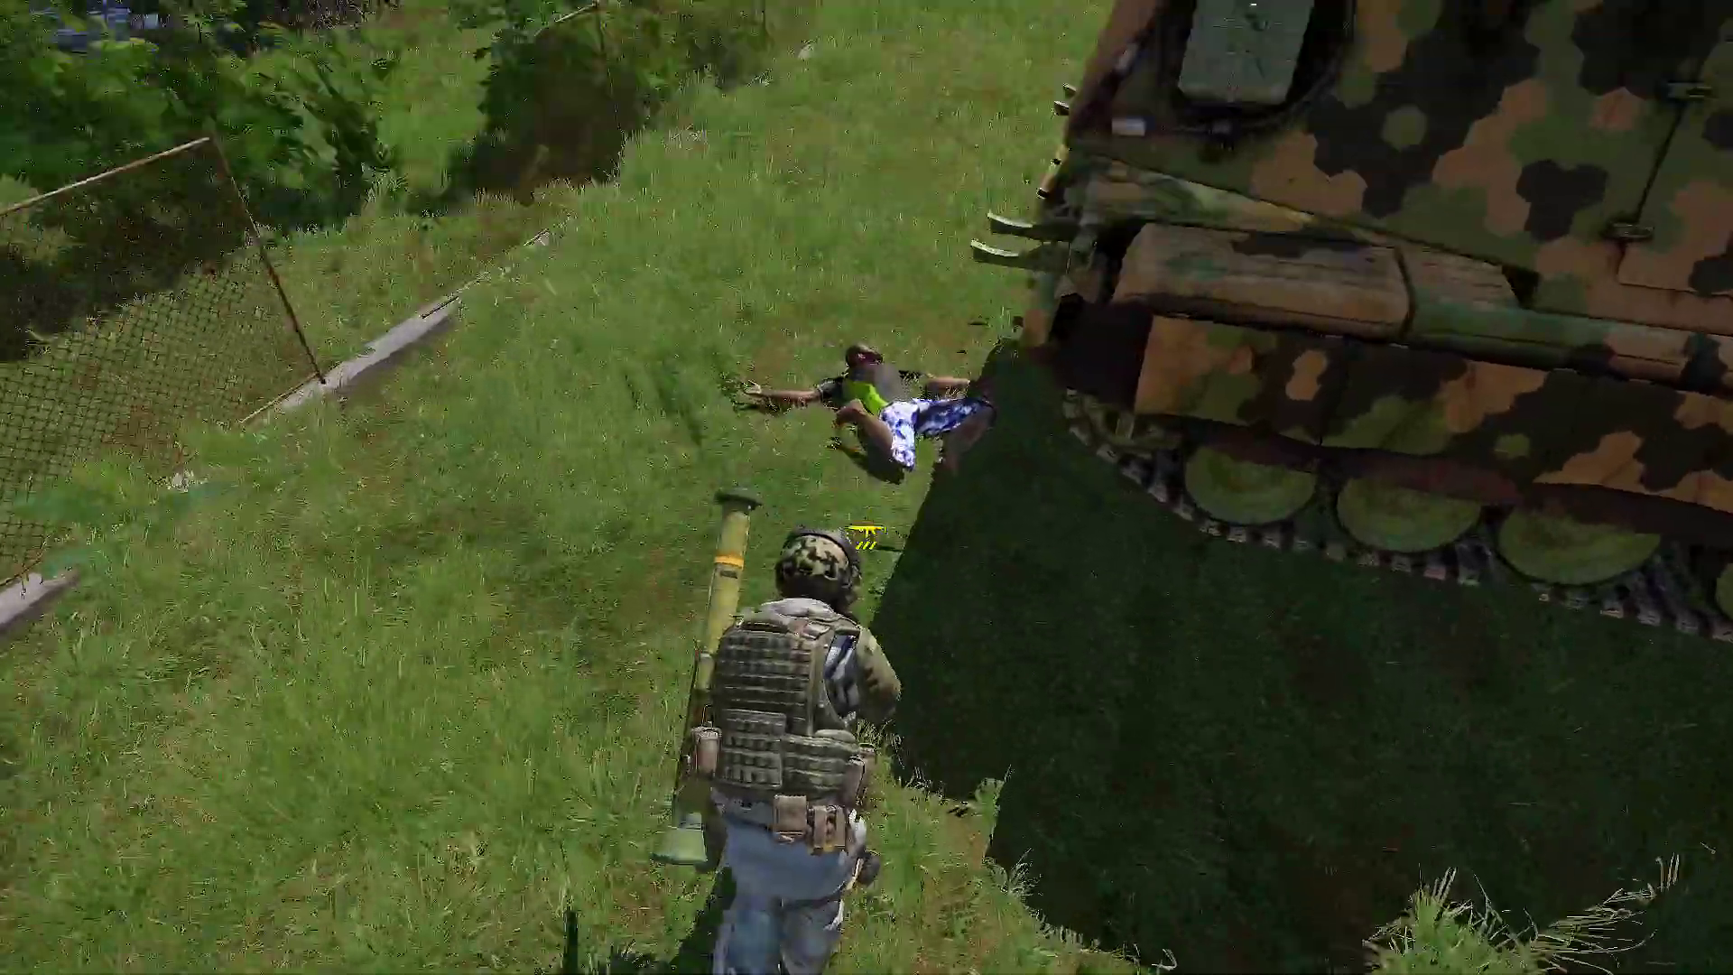
{"action": "key", "text": "w"}
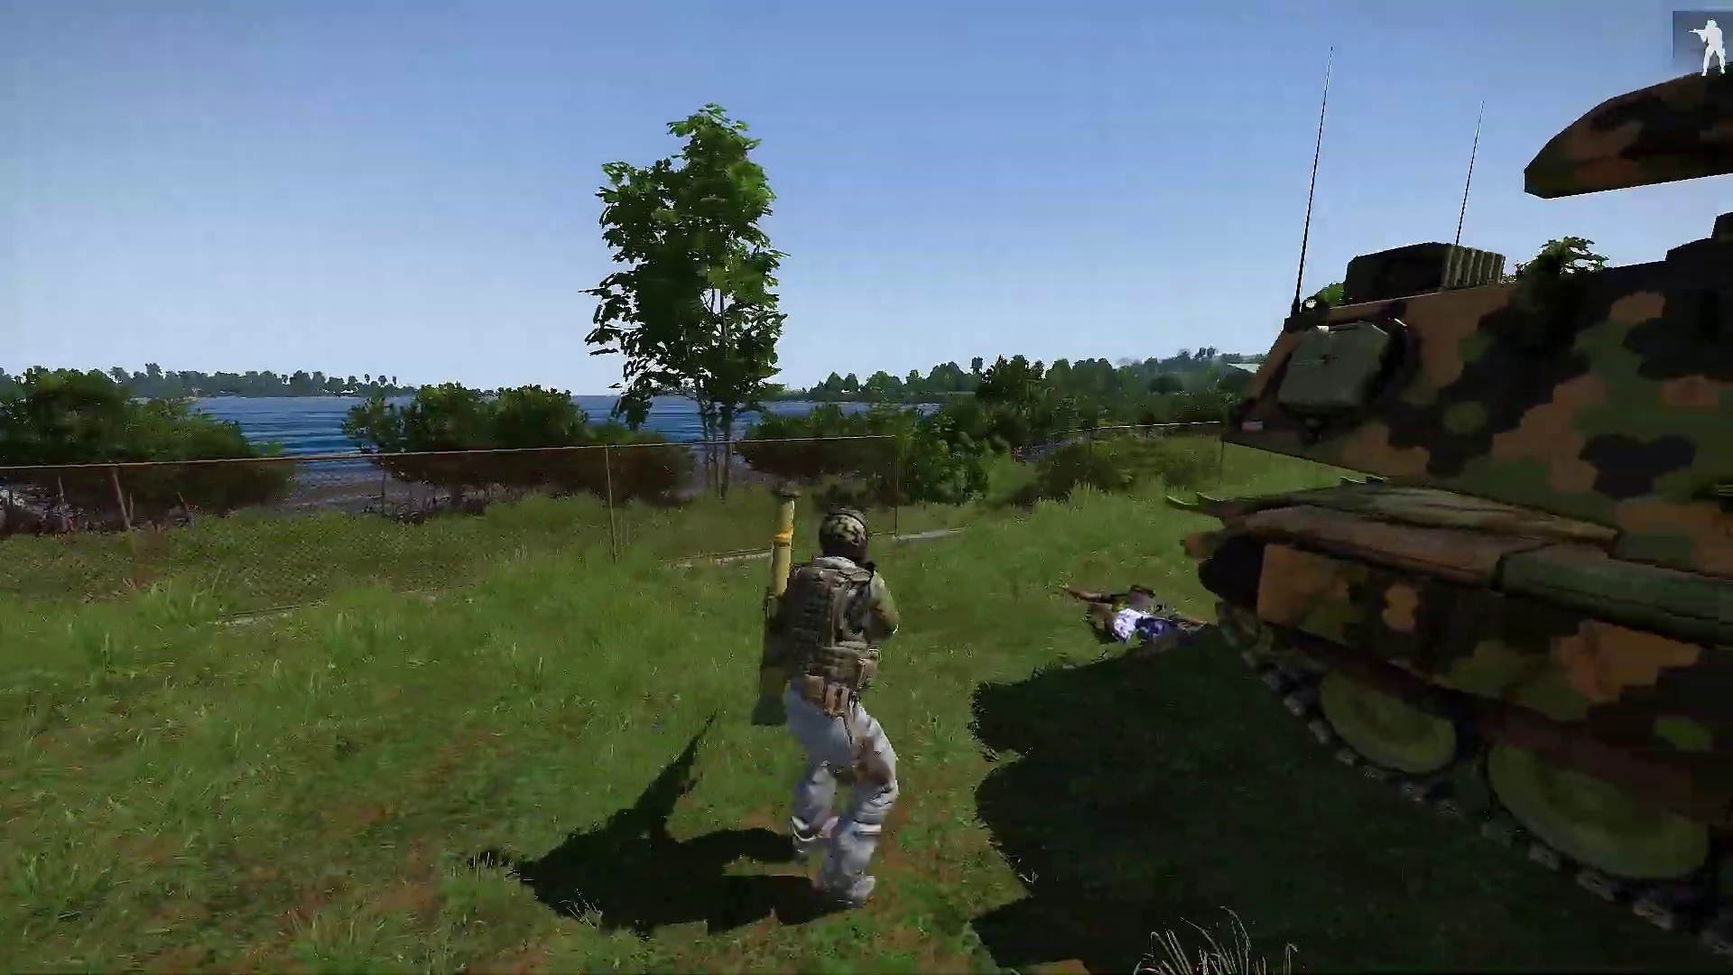
{"action": "key", "text": "w"}
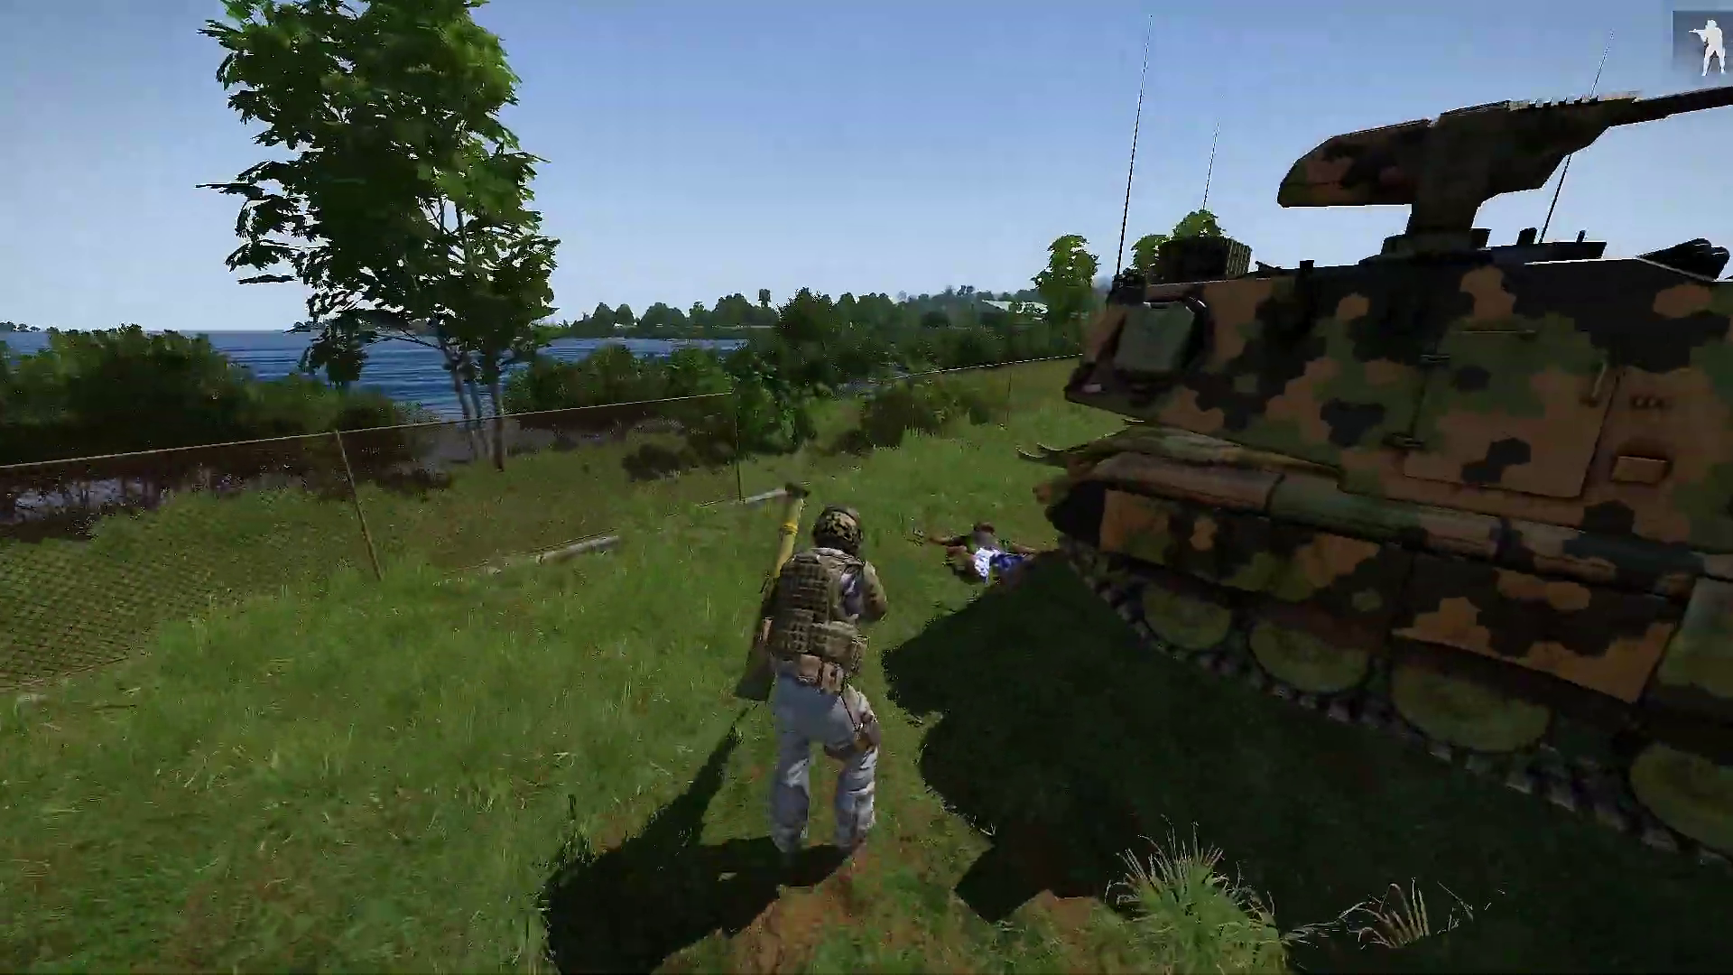
{"action": "key", "text": "w"}
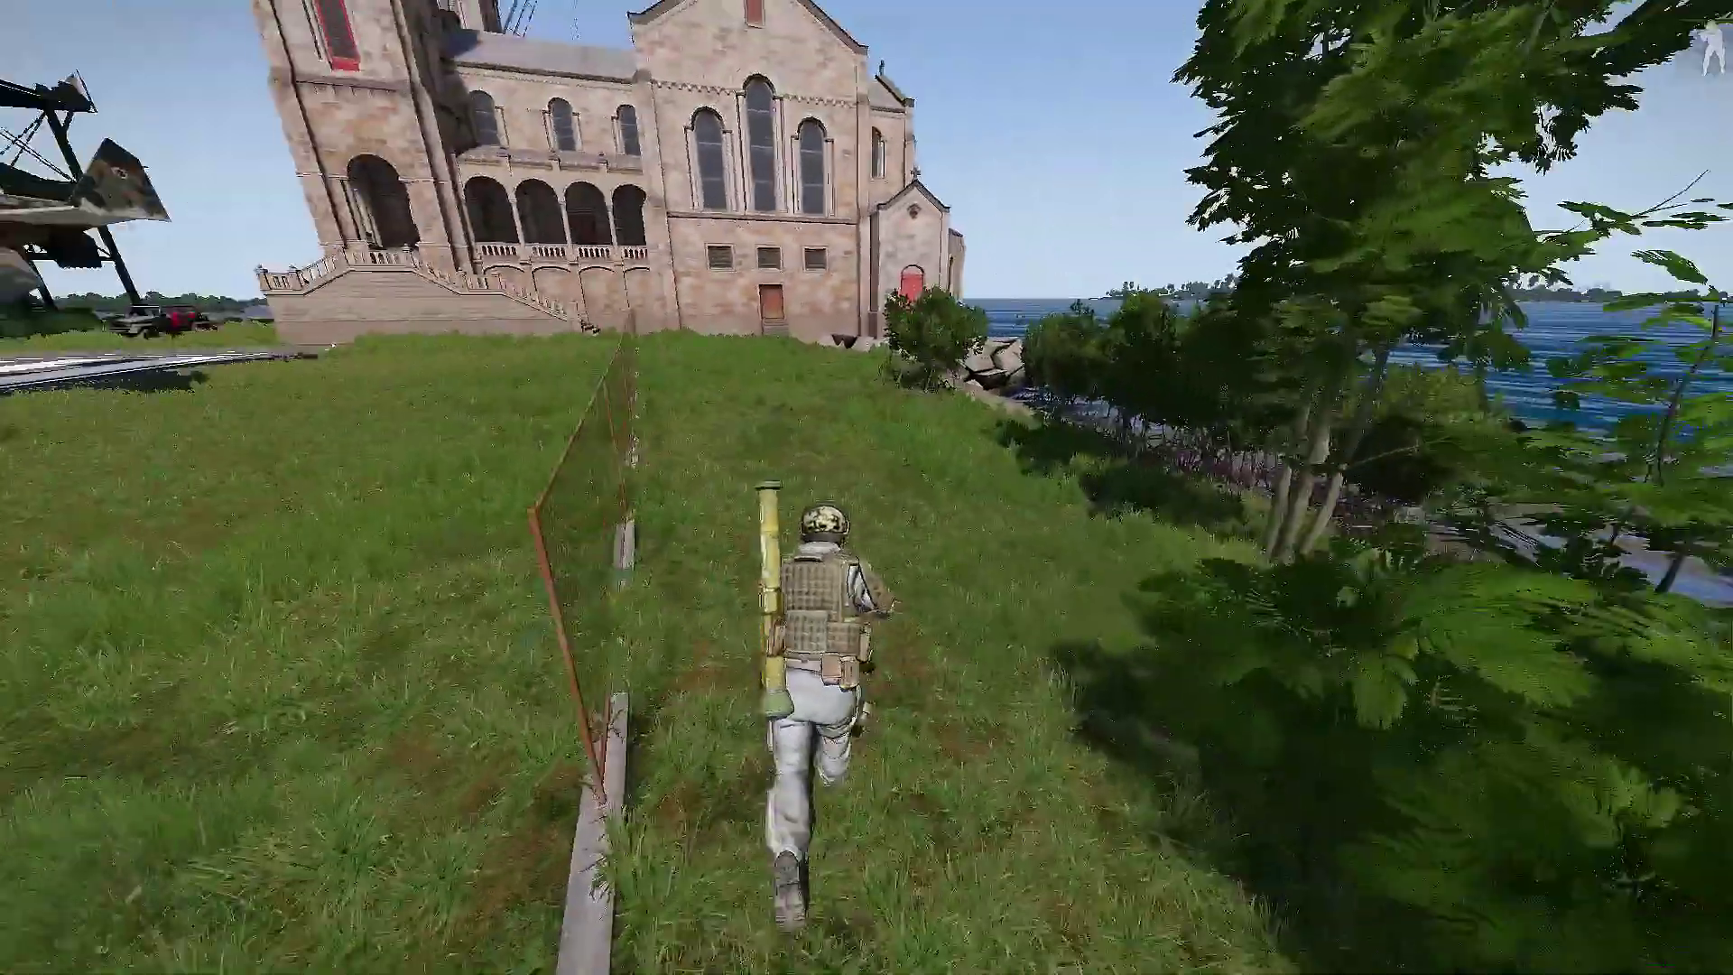
Pause the game and open the video options.
{"action": "key", "text": "Escape"}
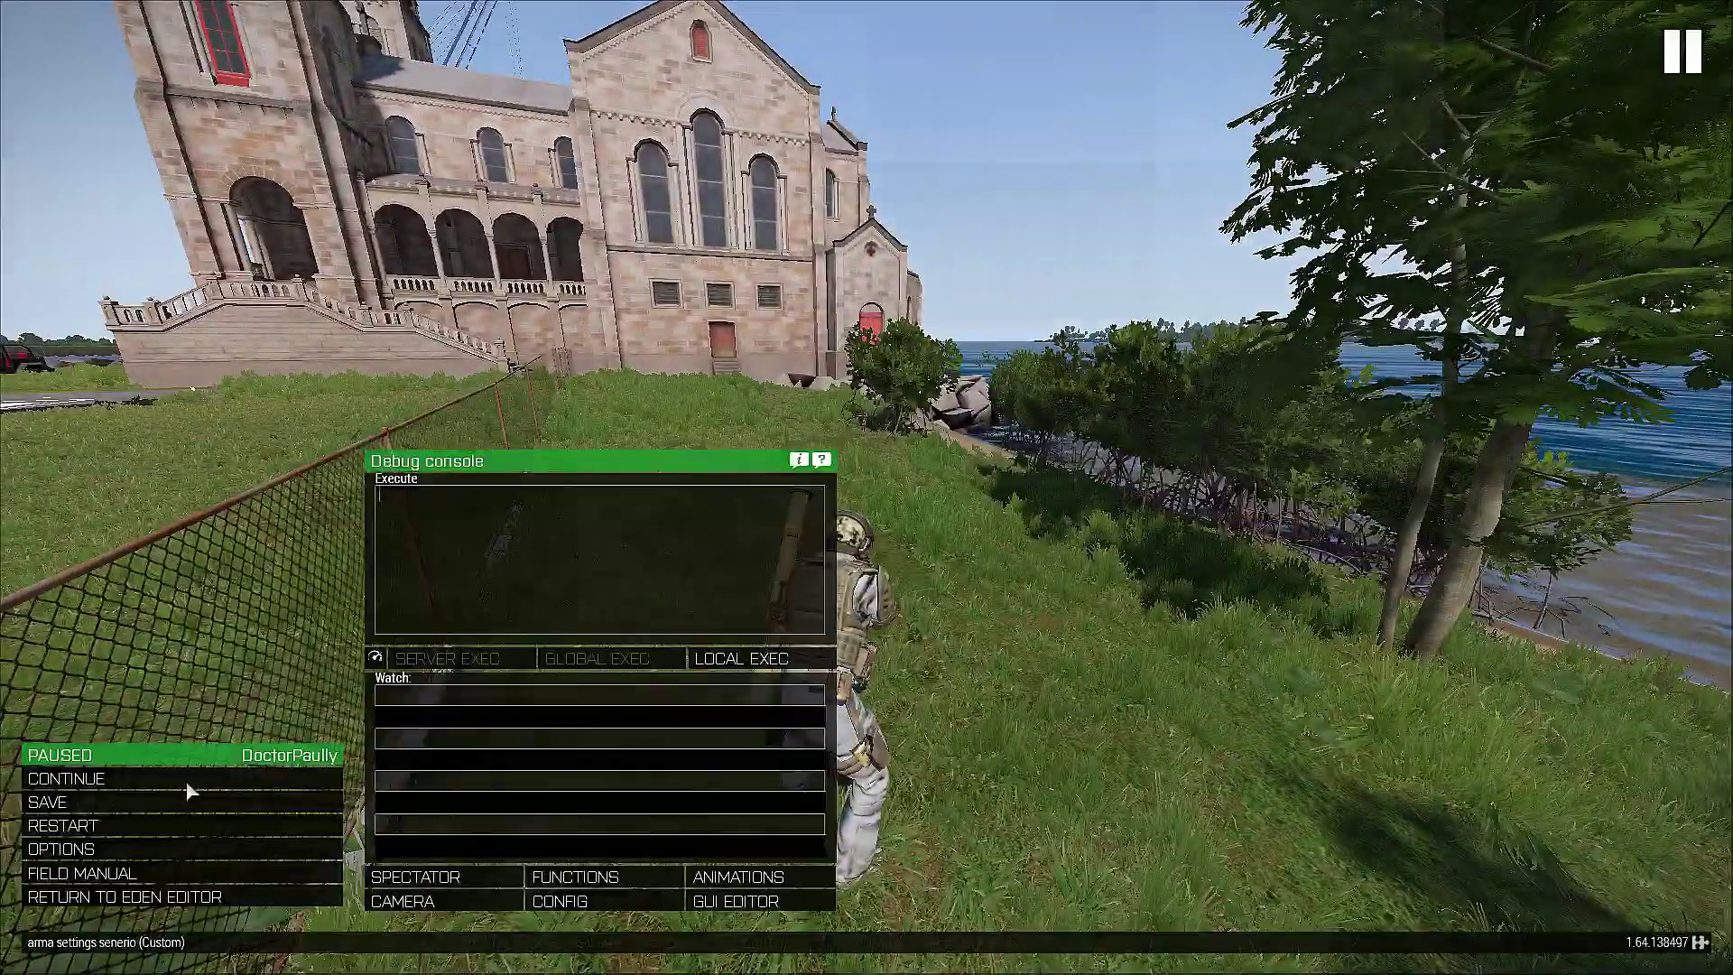
{"action": "left_click", "coordinate": [135, 849]}
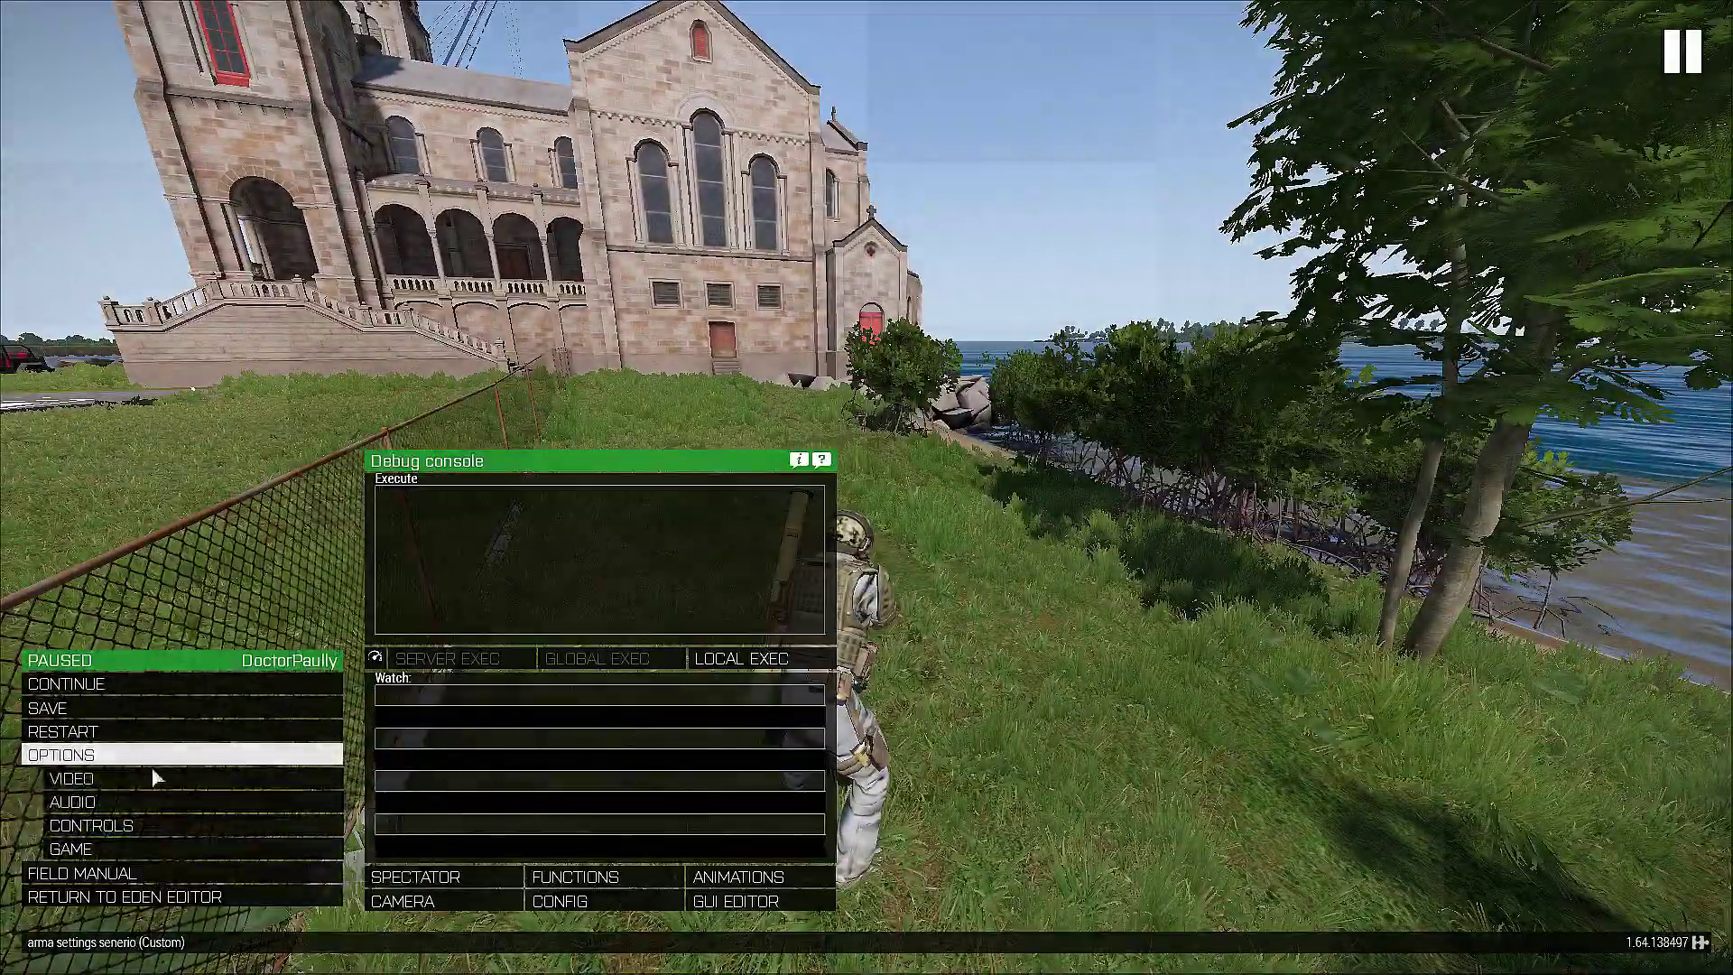
{"action": "left_click", "coordinate": [155, 778]}
Compare the terrain quality on the grass by switching it repeatedly between Low and Standard.
{"action": "left_click", "coordinate": [792, 461]}
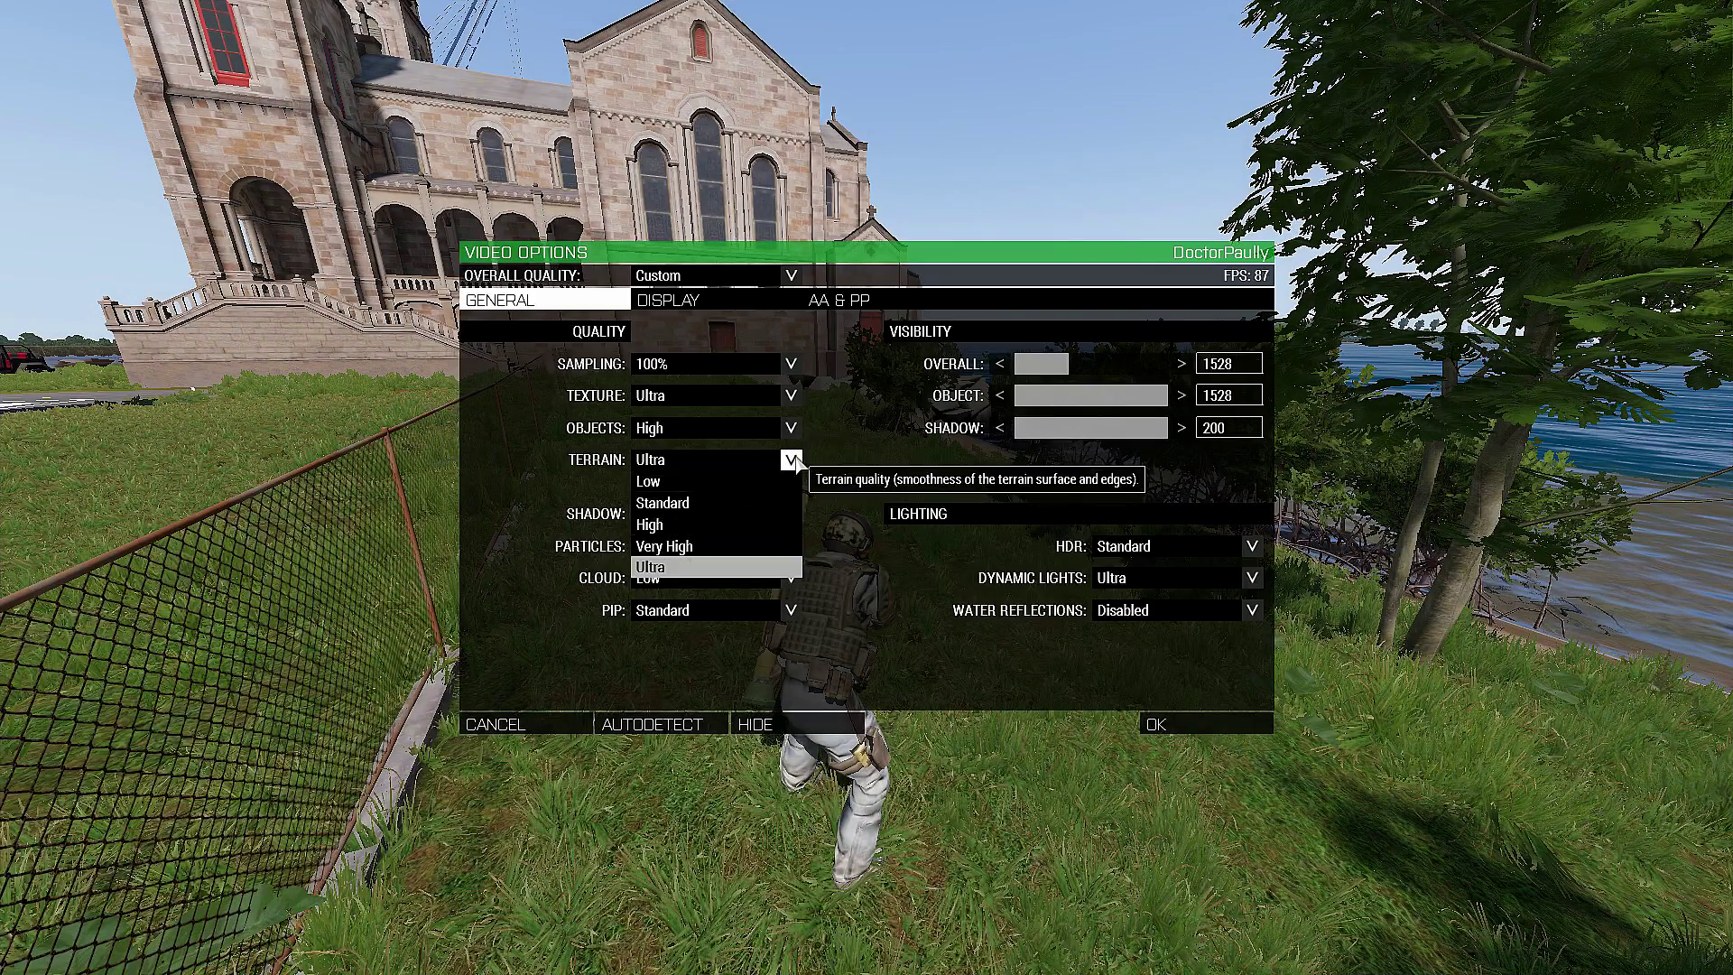
{"action": "left_click", "coordinate": [678, 487]}
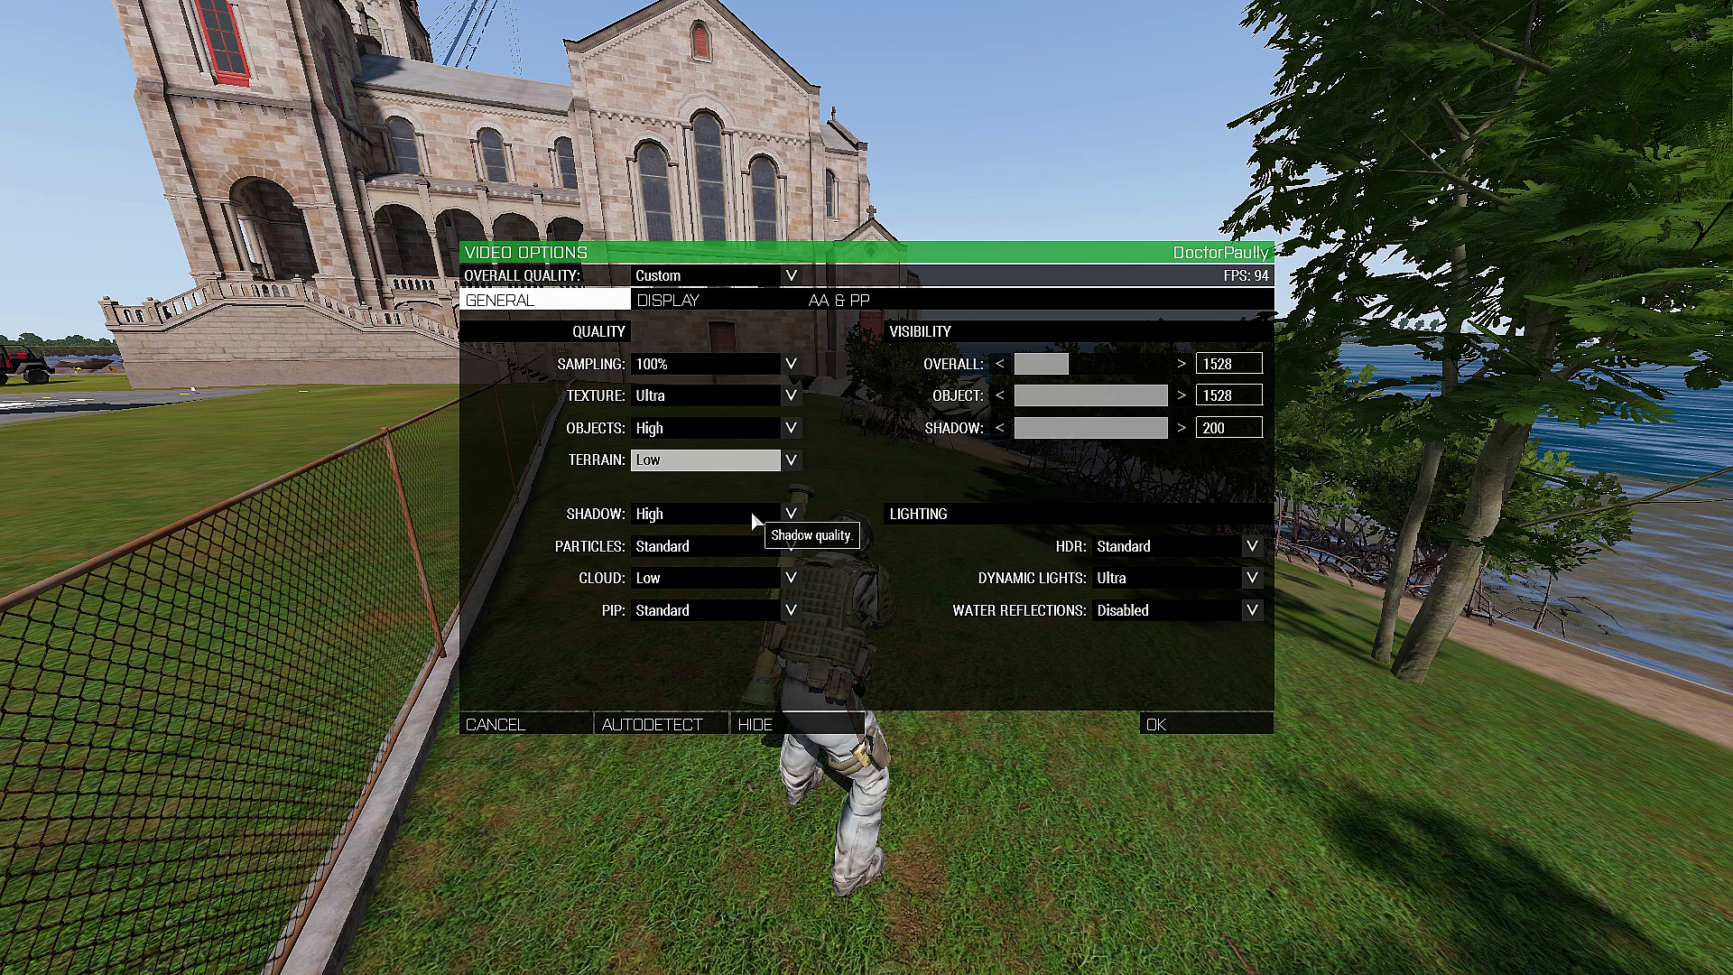
{"action": "left_click", "coordinate": [793, 461]}
{"action": "left_click", "coordinate": [702, 502]}
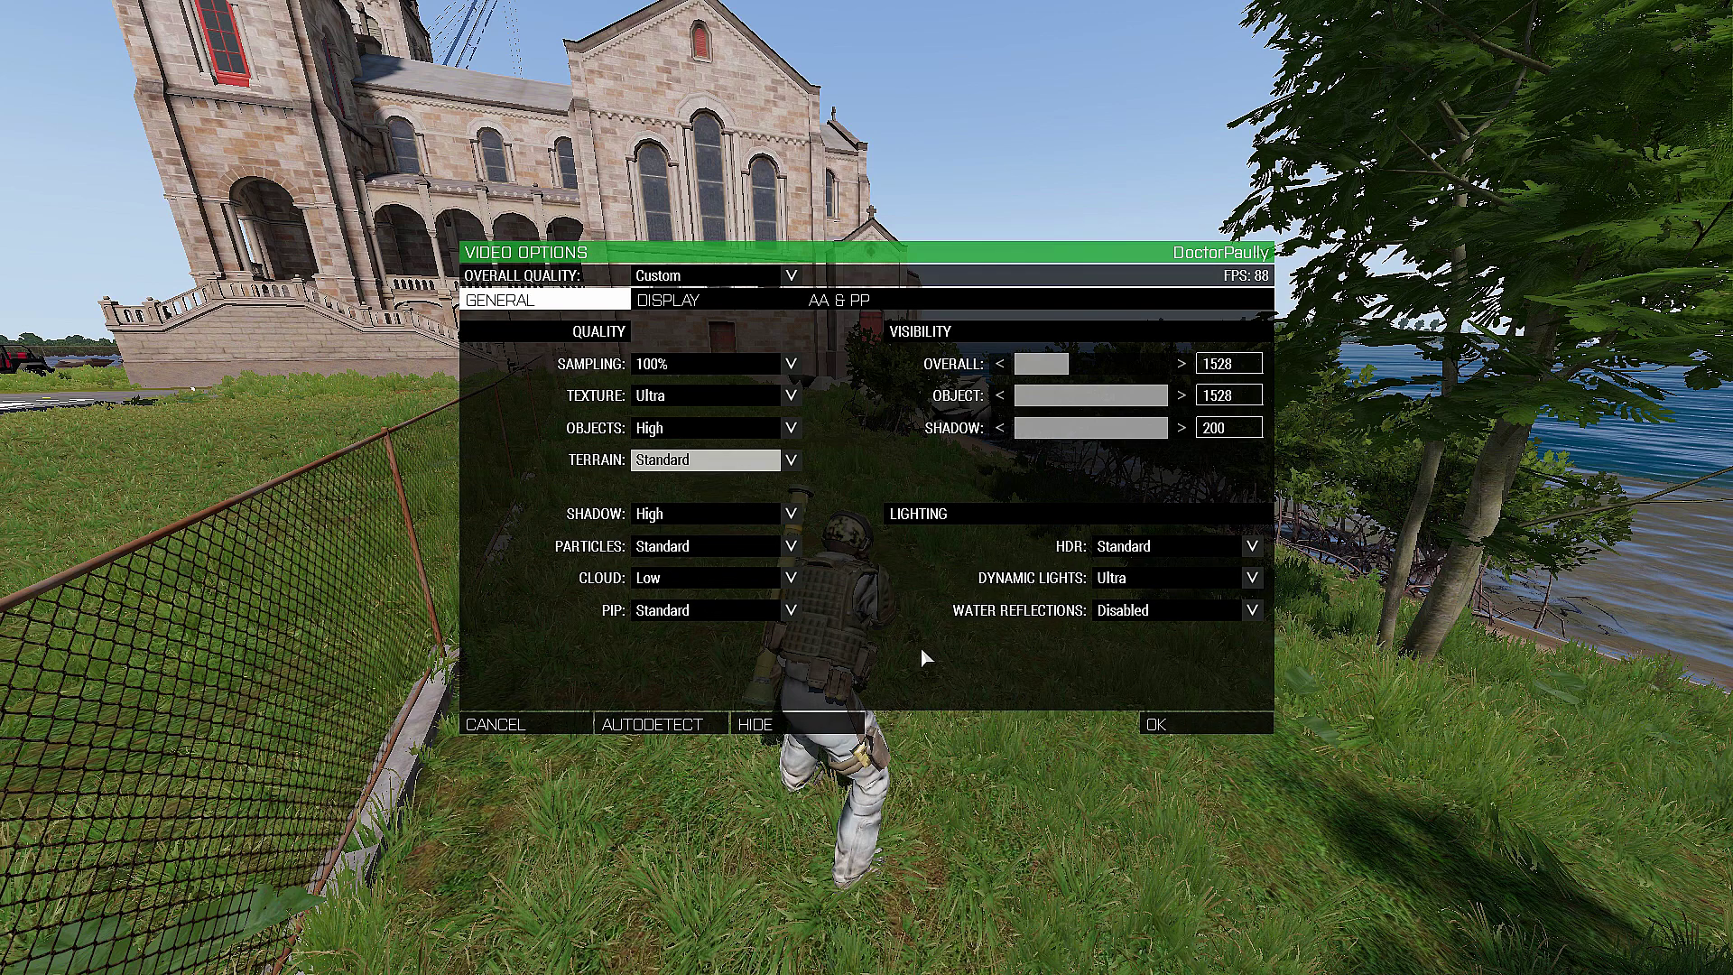
{"action": "left_click", "coordinate": [790, 461]}
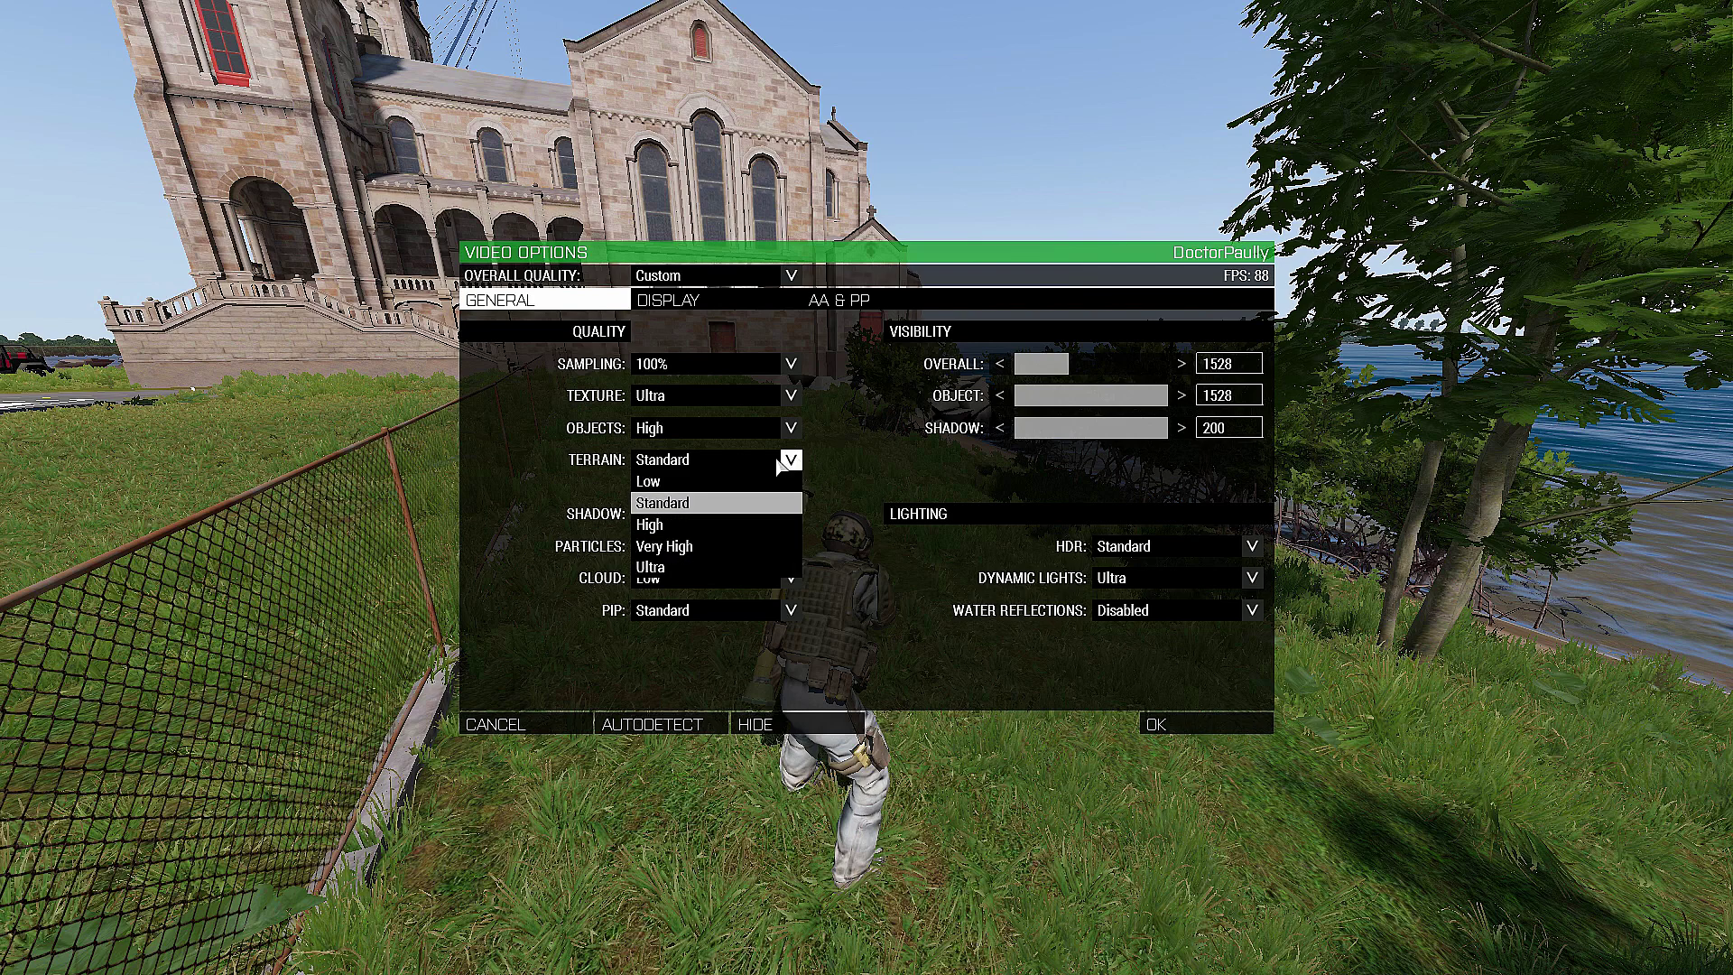
{"action": "left_click", "coordinate": [691, 481]}
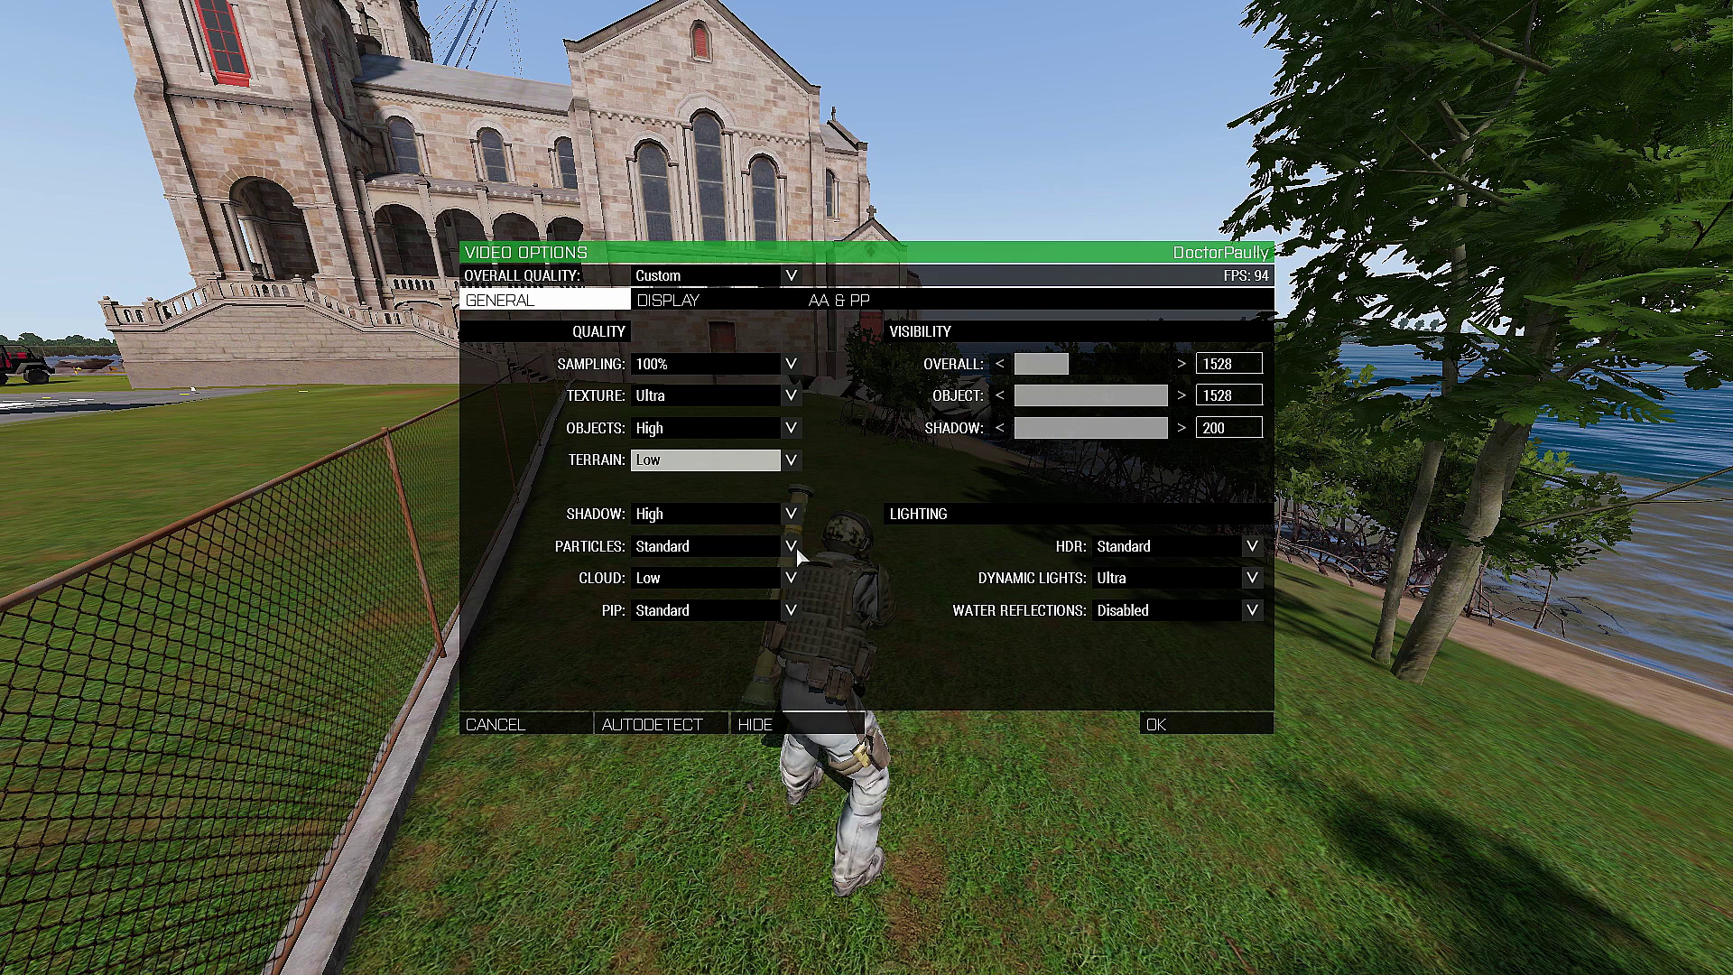
{"action": "left_click", "coordinate": [790, 461]}
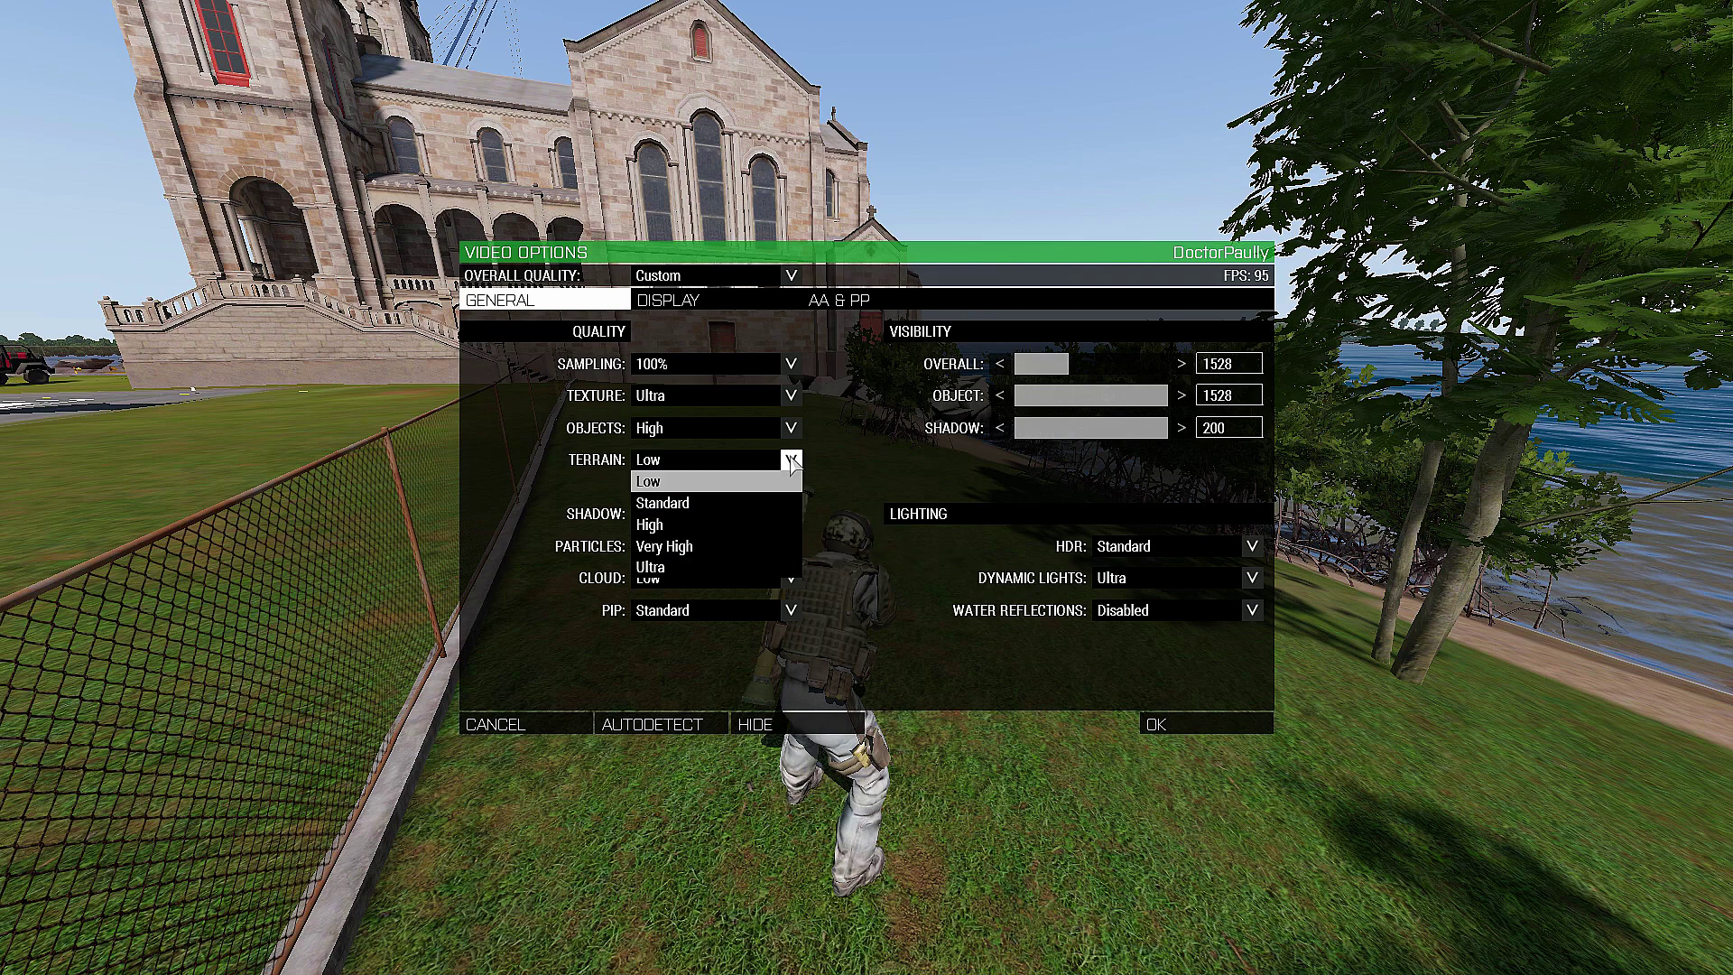
{"action": "left_click", "coordinate": [669, 500]}
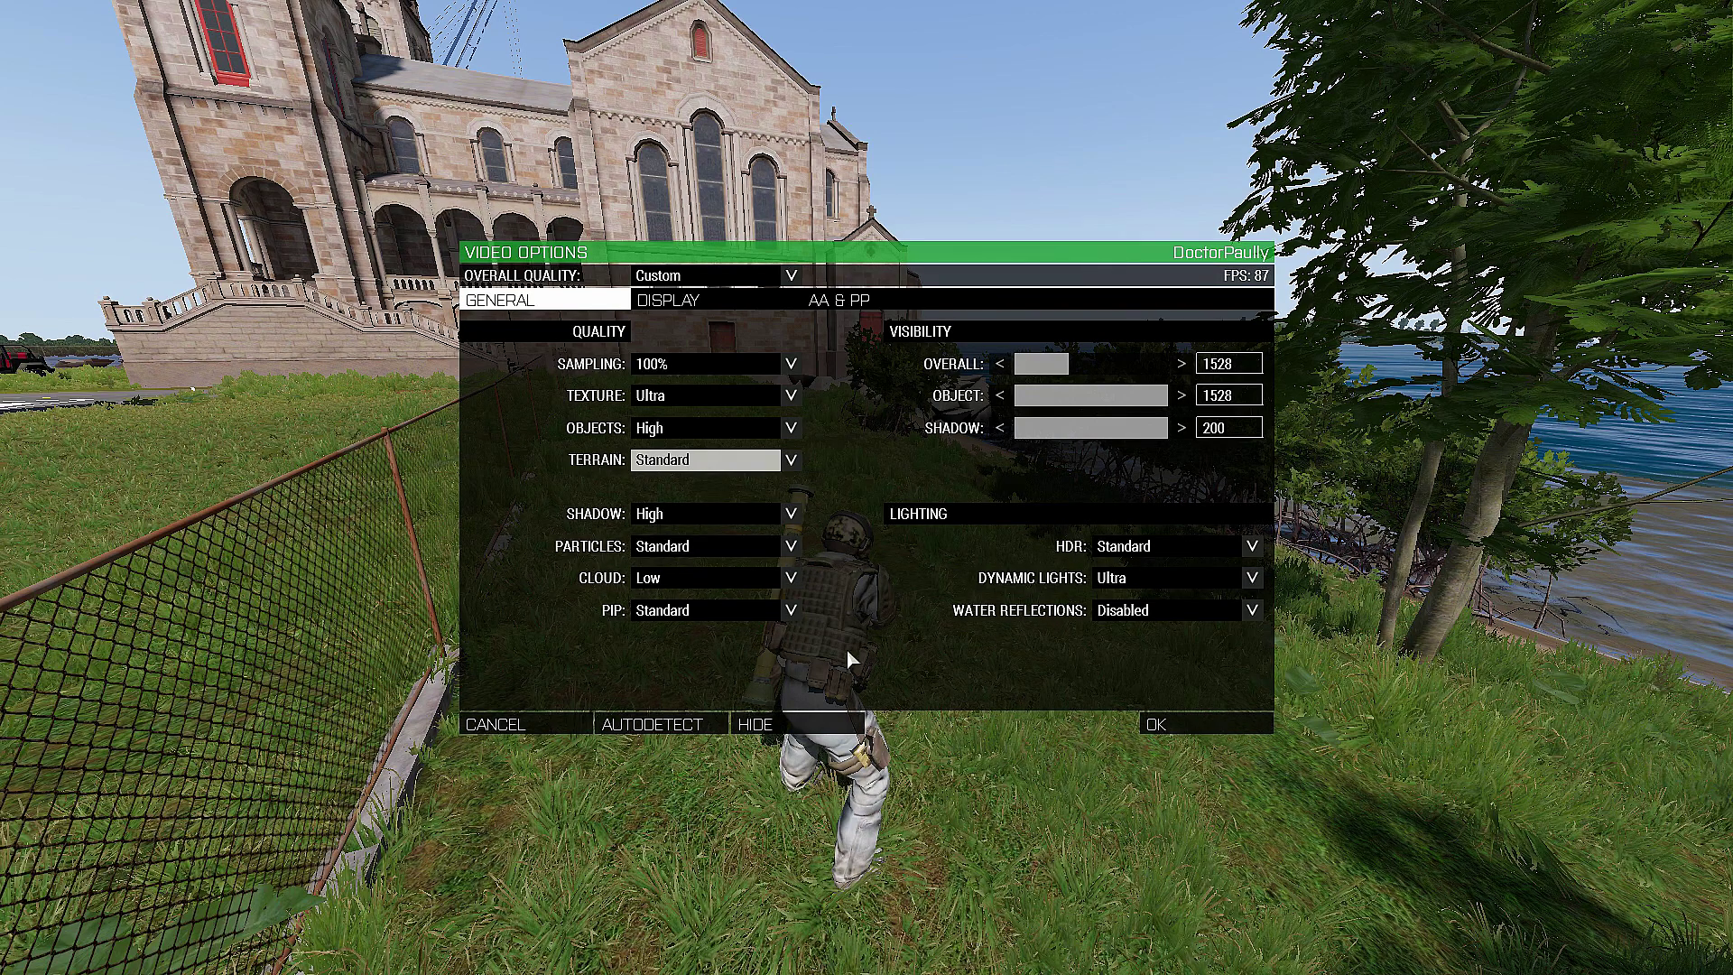
{"action": "key", "text": "Up"}
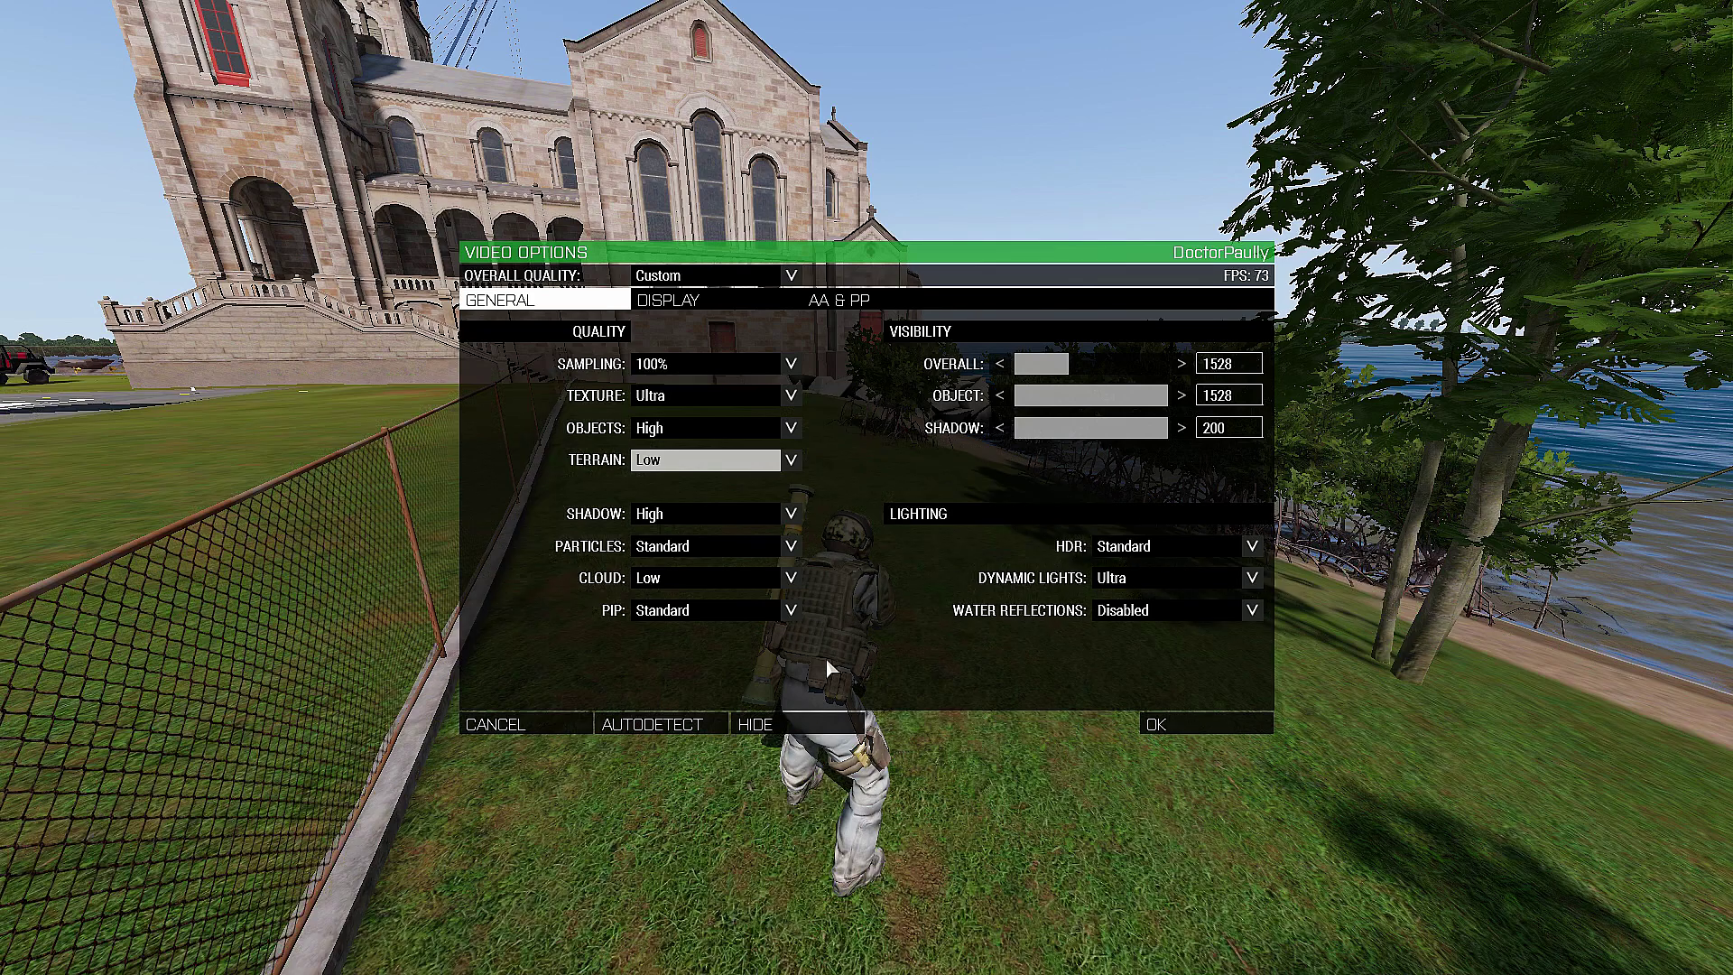
Set the terrain quality to Ultra and the shadow quality to High.
{"action": "left_click", "coordinate": [793, 461]}
{"action": "left_click", "coordinate": [714, 562]}
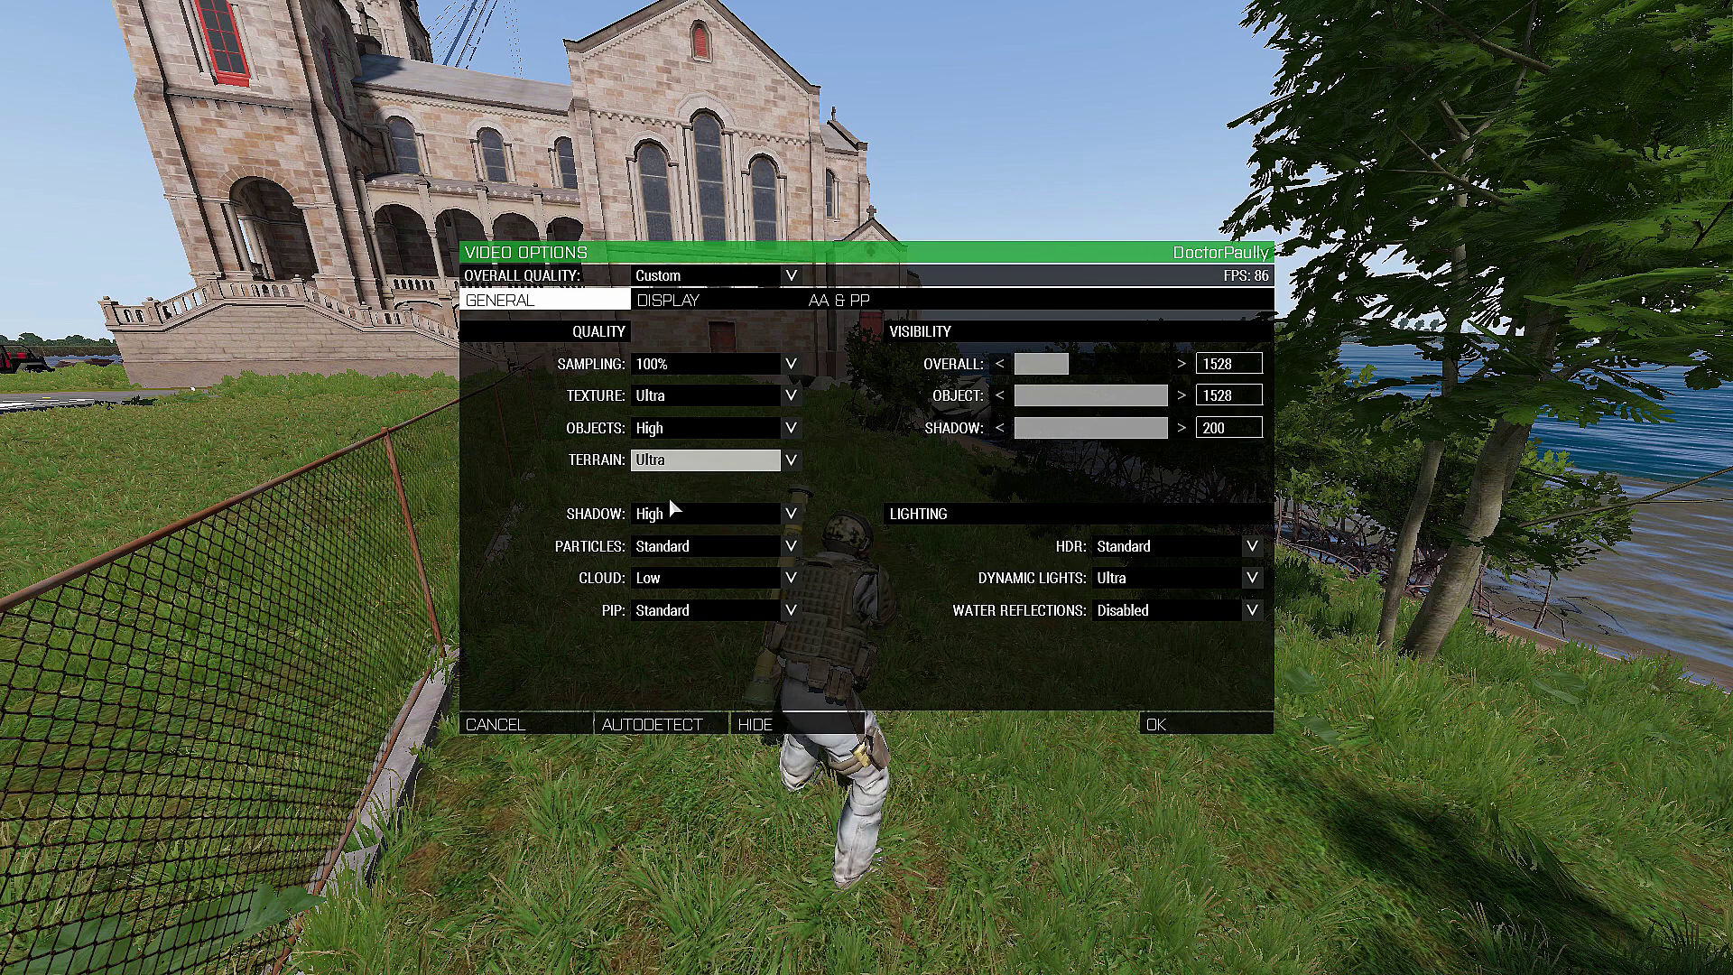
{"action": "left_click", "coordinate": [731, 516]}
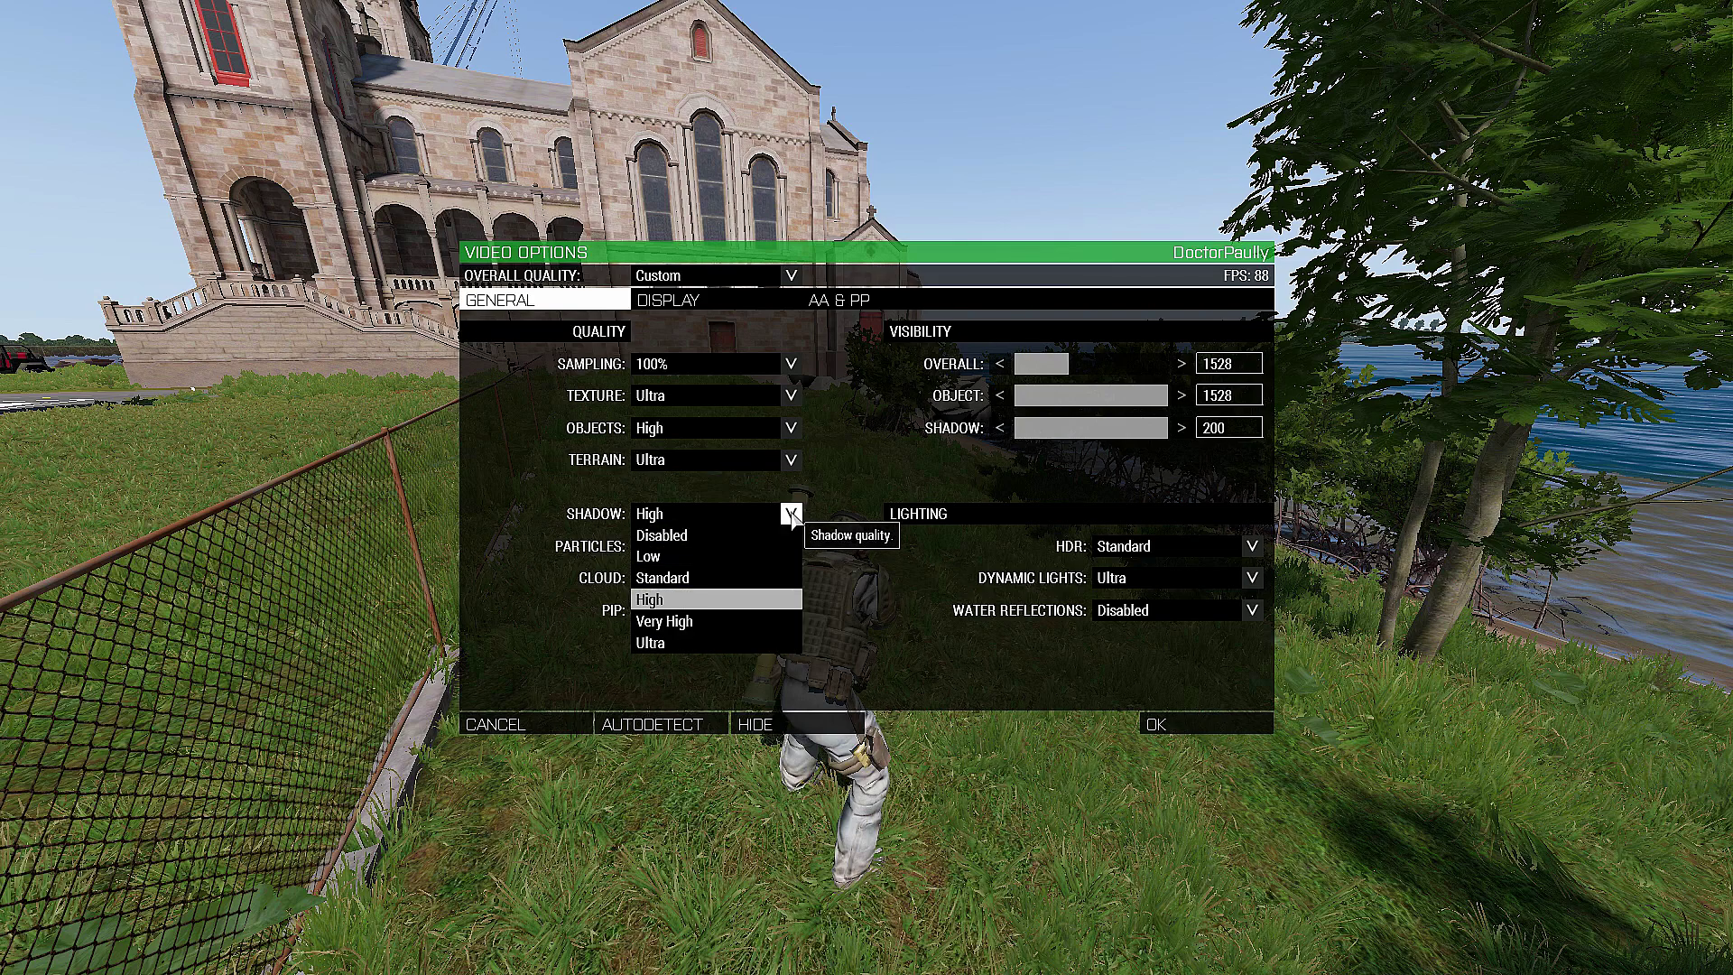
{"action": "left_click", "coordinate": [663, 600]}
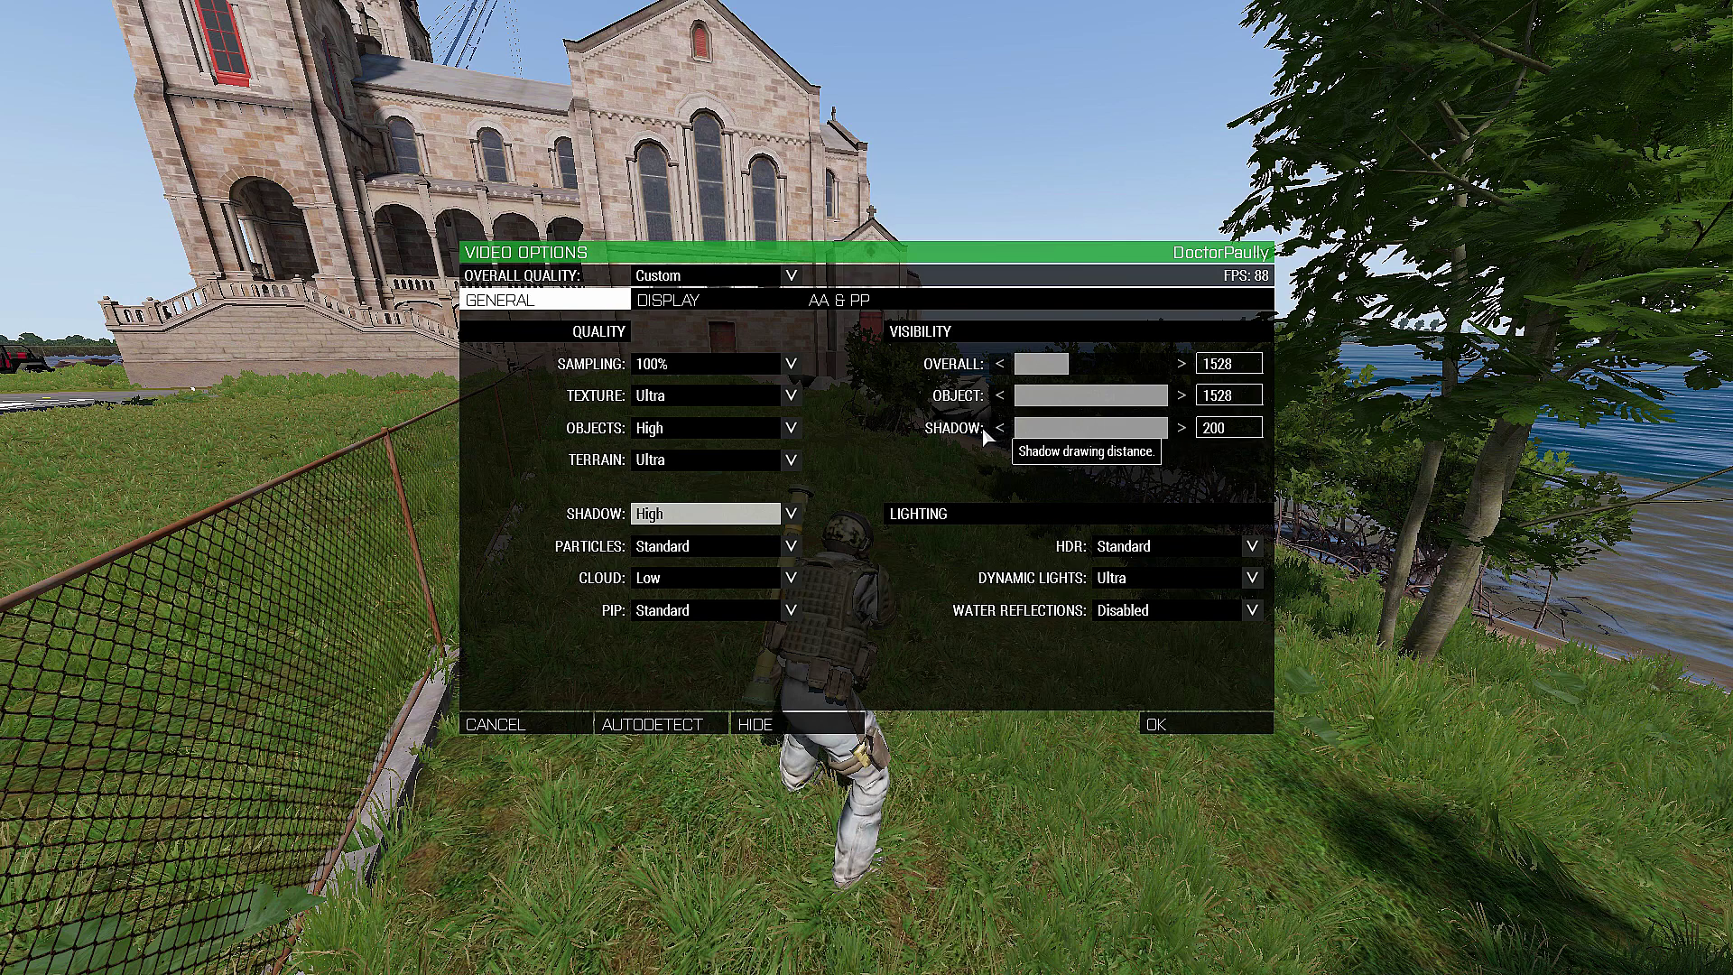
Try shadow drawing distances of 154, 50 and 200 to compare performance, and set the distance to 62.
{"action": "left_click", "coordinate": [1120, 430]}
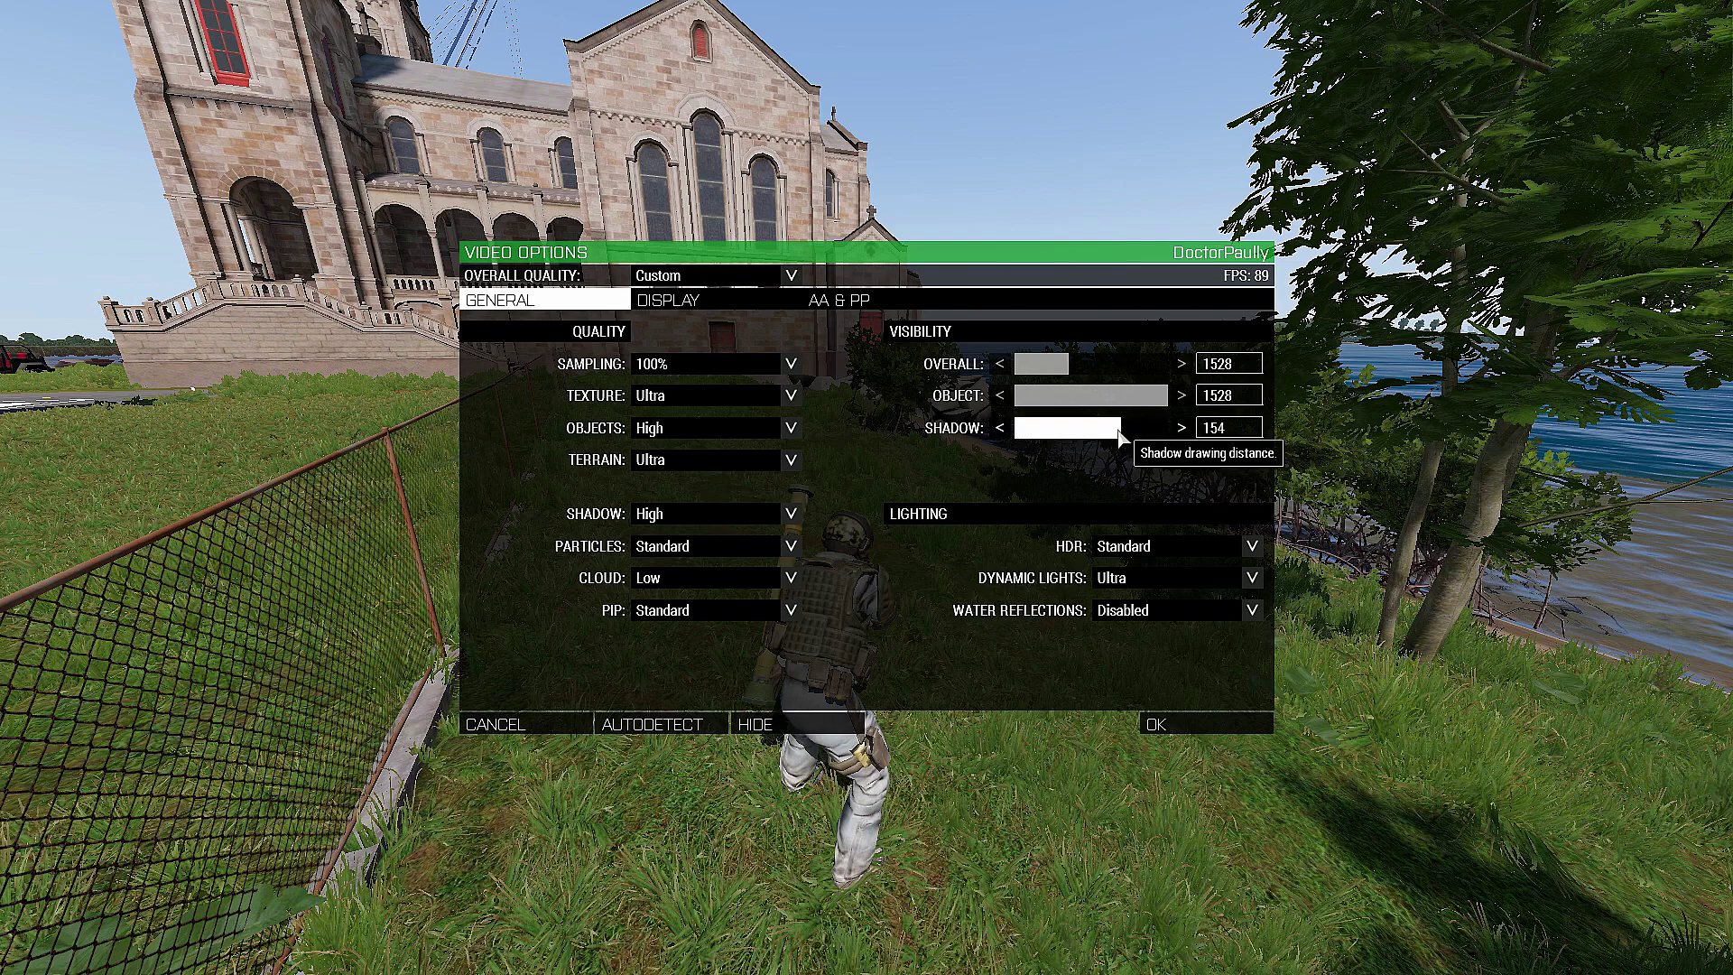
{"action": "mouse_move", "coordinate": [1119, 429]}
{"action": "left_mouse_down"}
{"action": "mouse_move", "coordinate": [1053, 432]}
{"action": "mouse_move", "coordinate": [1218, 436]}
{"action": "mouse_move", "coordinate": [1009, 437]}
{"action": "left_mouse_up"}
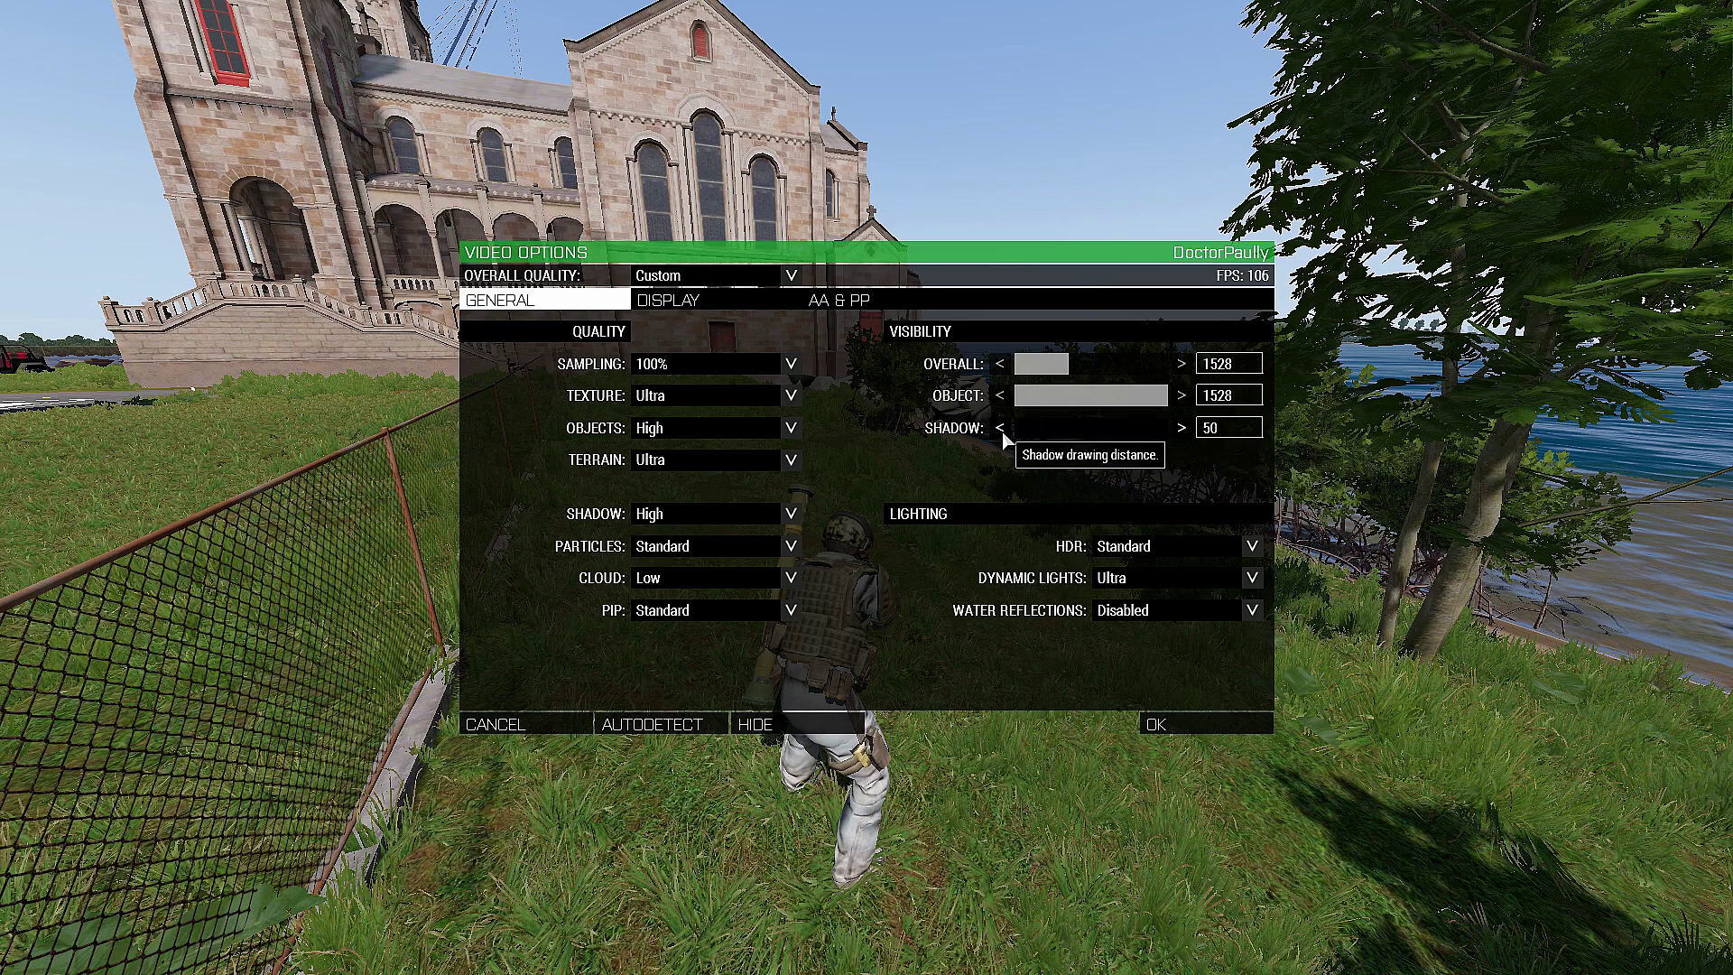
{"action": "left_click_drag", "start_coordinate": [1009, 437], "coordinate": [950, 438]}
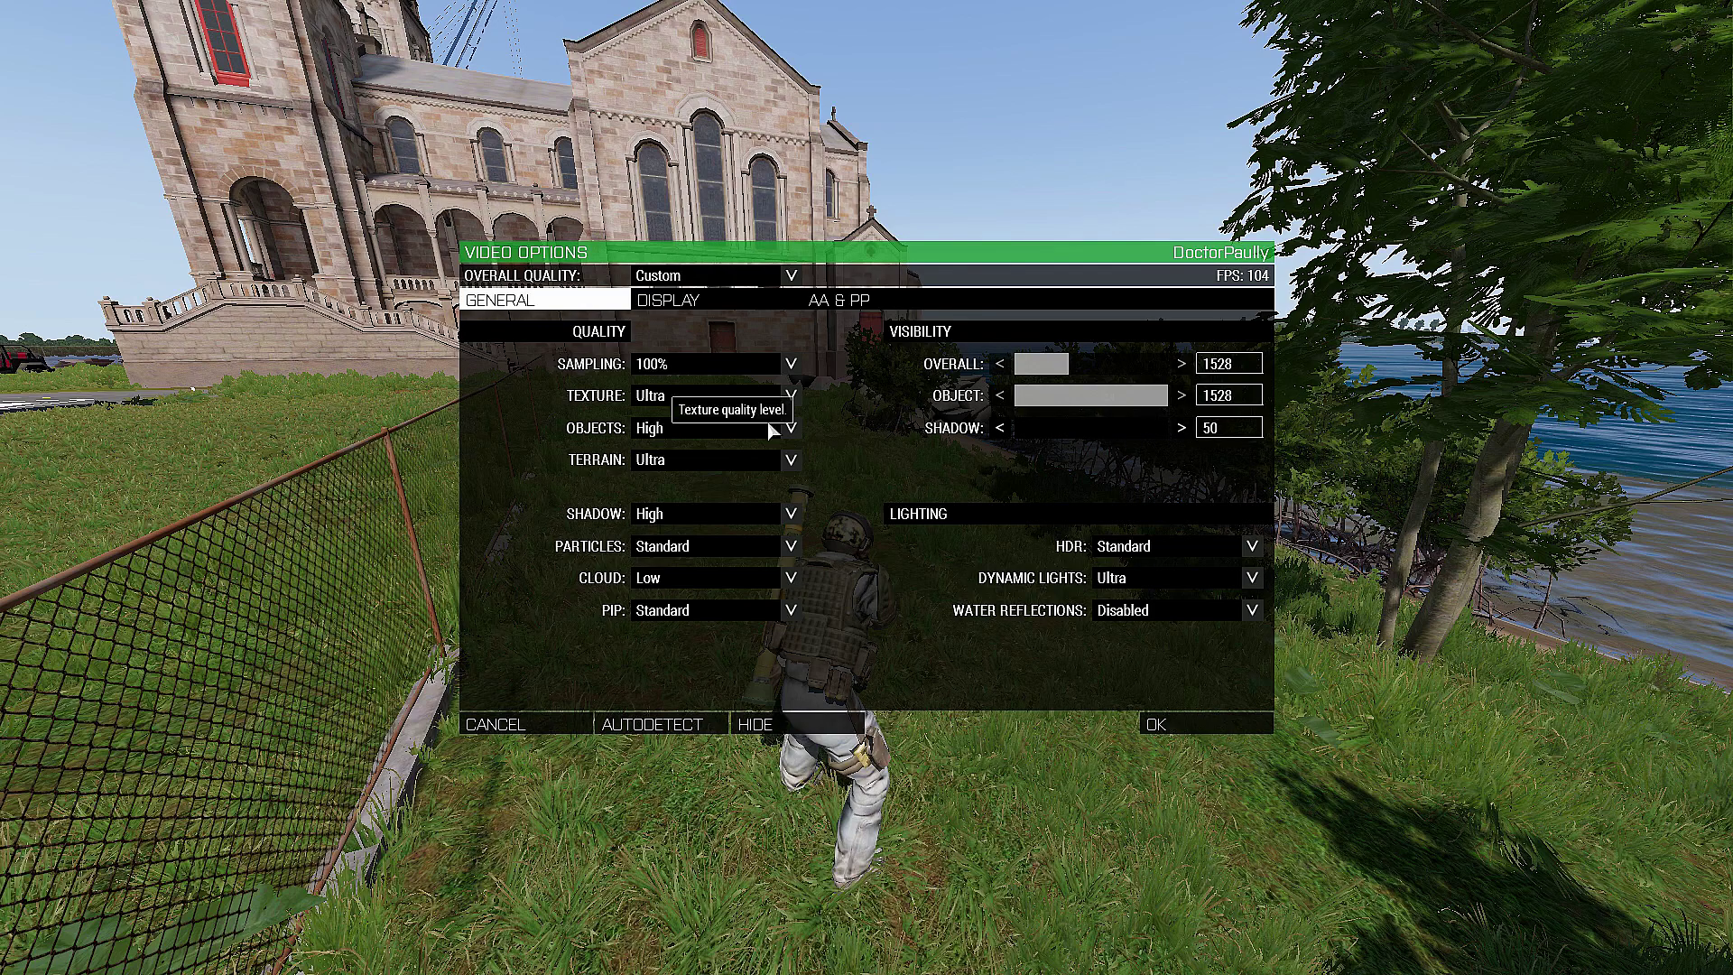
{"action": "left_click_drag", "start_coordinate": [1026, 432], "coordinate": [1280, 422]}
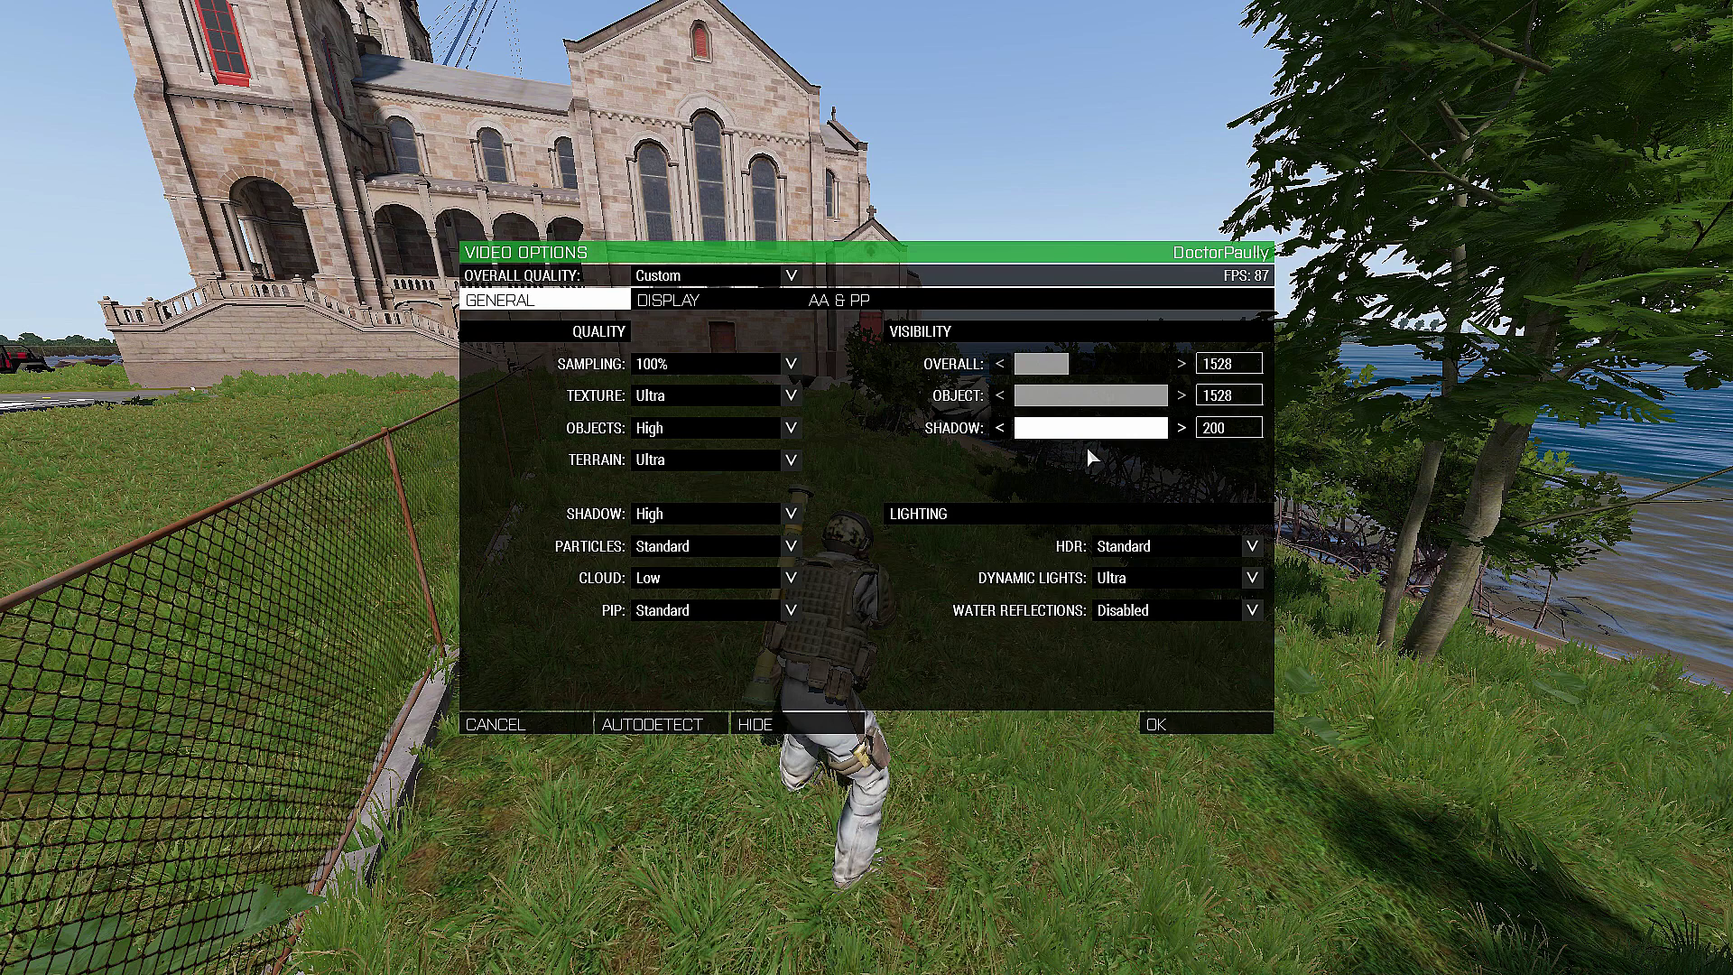
{"action": "left_click_drag", "start_coordinate": [1169, 428], "coordinate": [843, 432]}
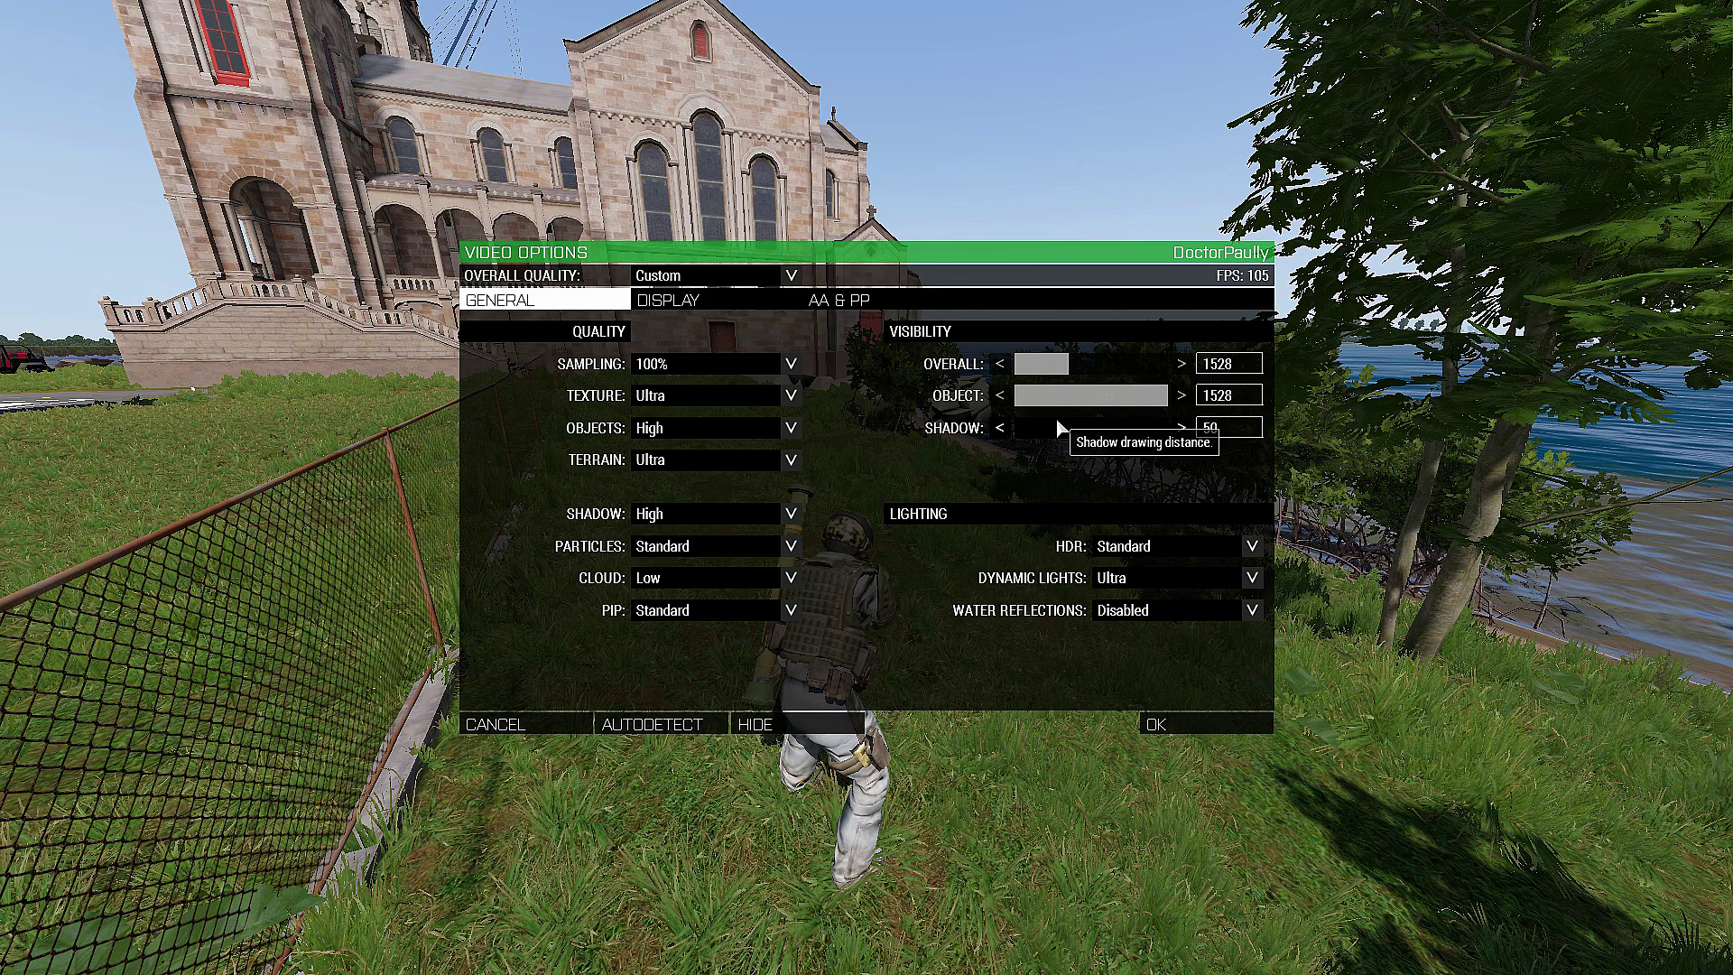
{"action": "left_click", "coordinate": [1026, 429]}
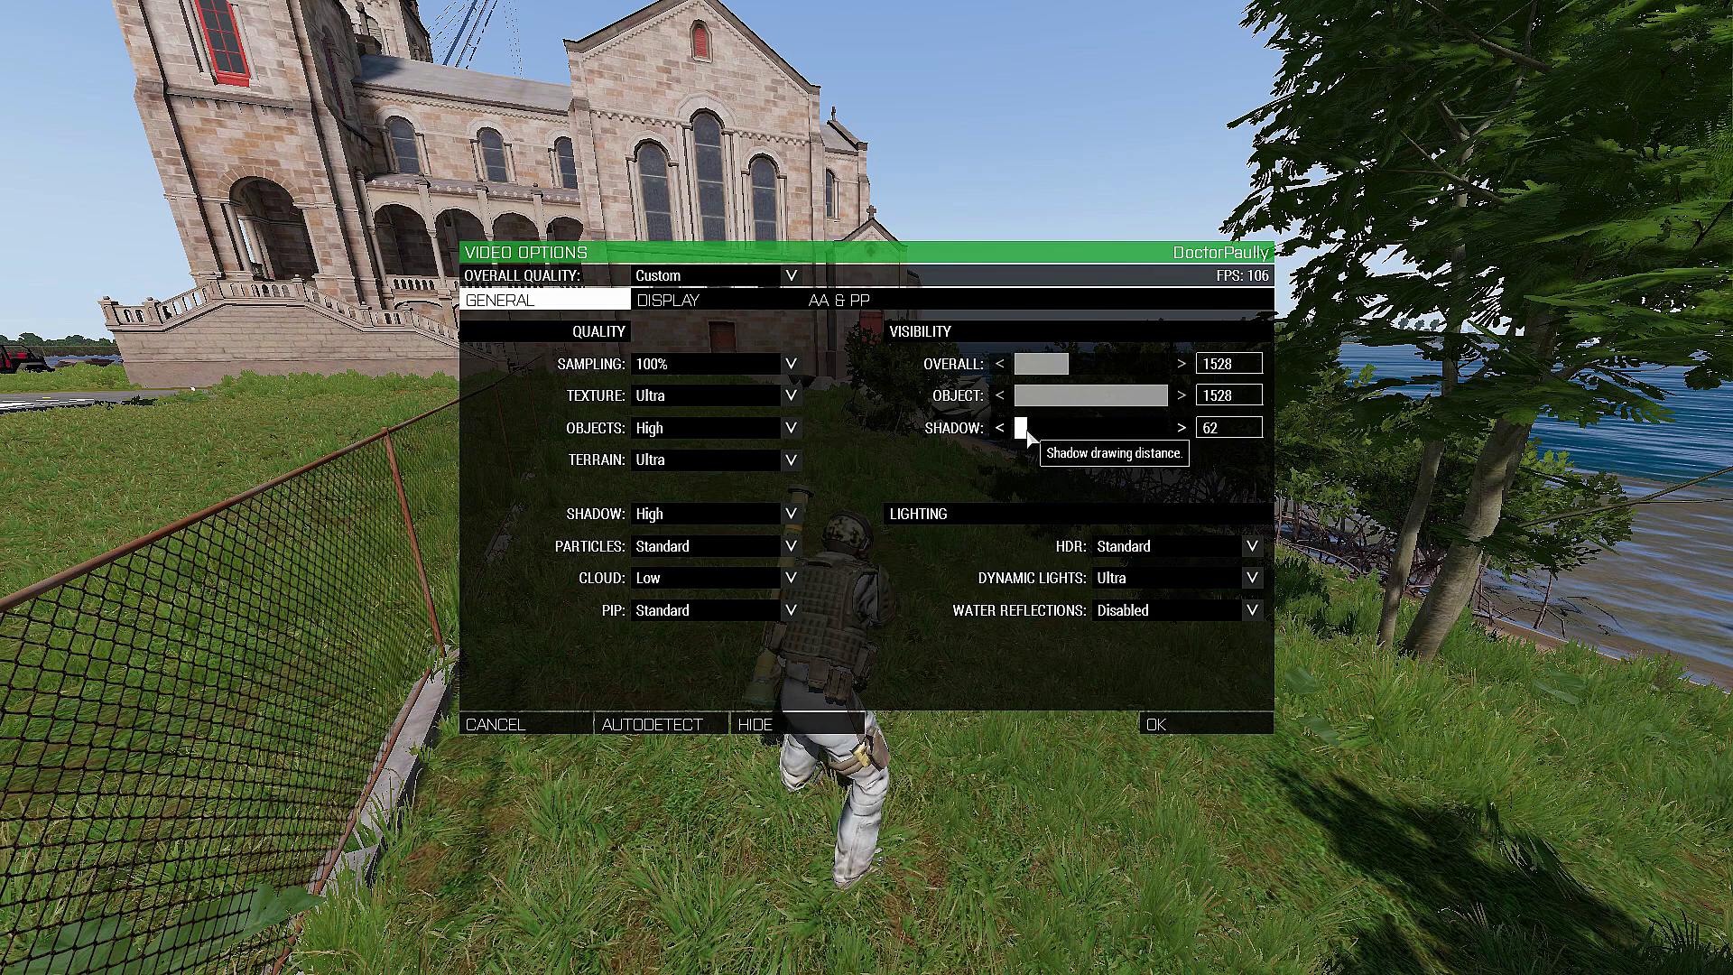
Compare performance at shadow drawing distances of 200 and 50, and set the distance to 200.
{"action": "left_click_drag", "start_coordinate": [1027, 430], "coordinate": [1211, 441]}
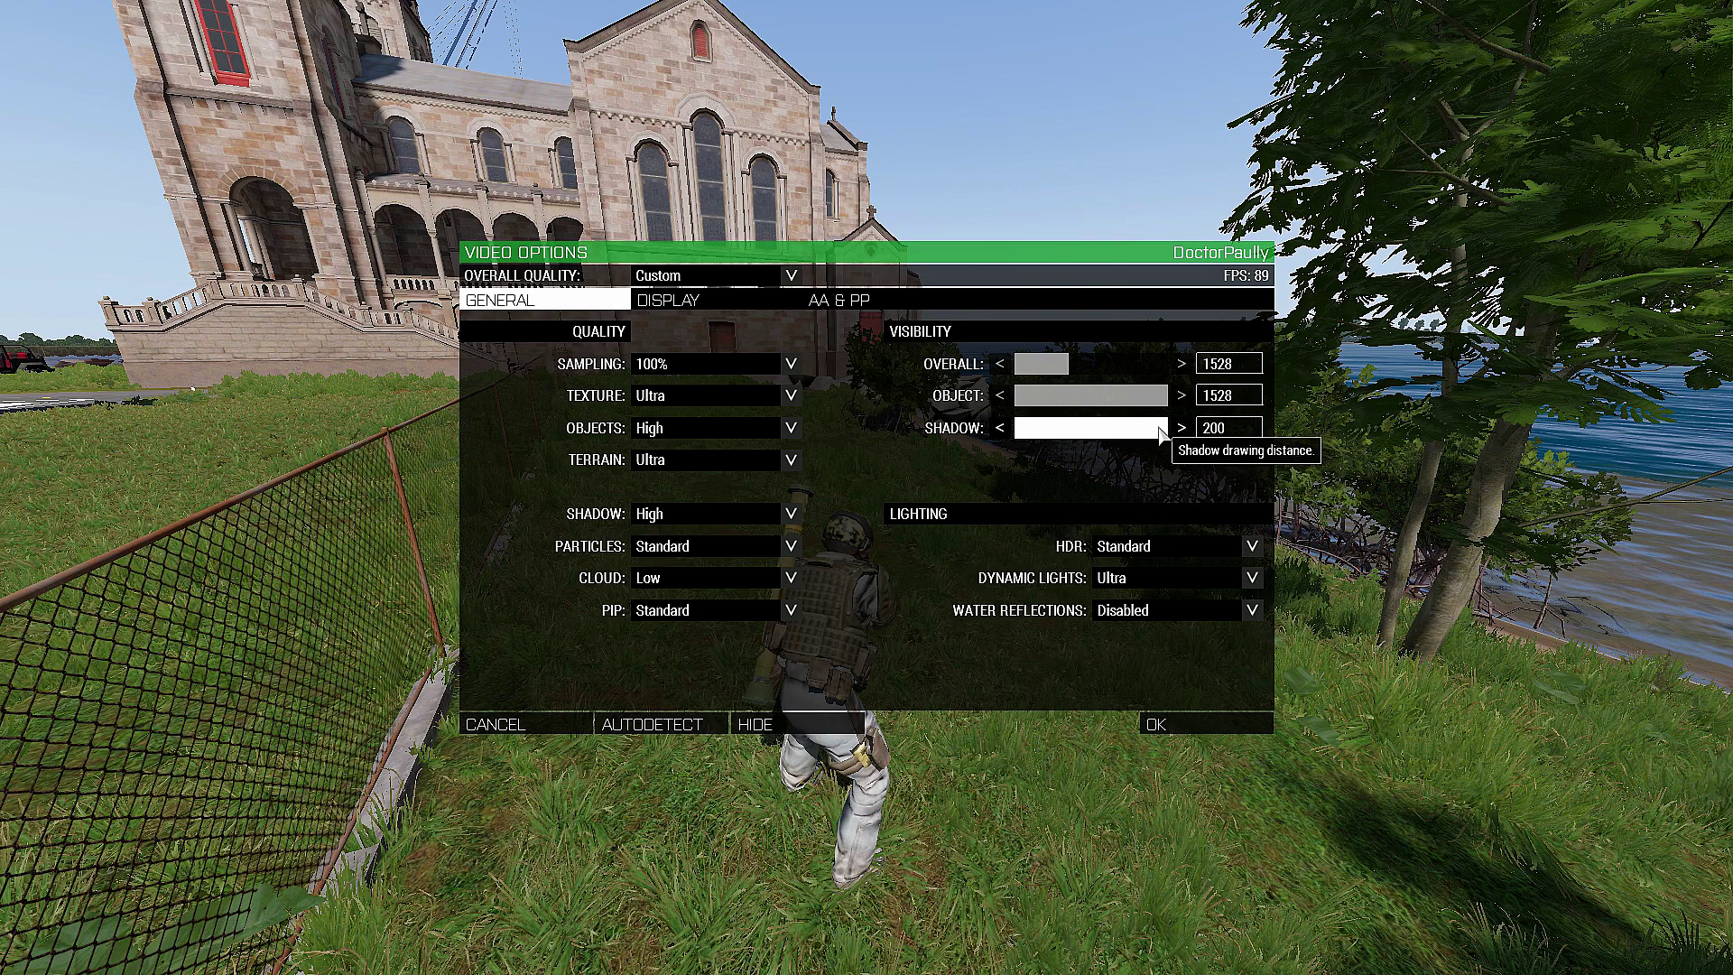
{"action": "left_click_drag", "start_coordinate": [1165, 440], "coordinate": [1012, 442]}
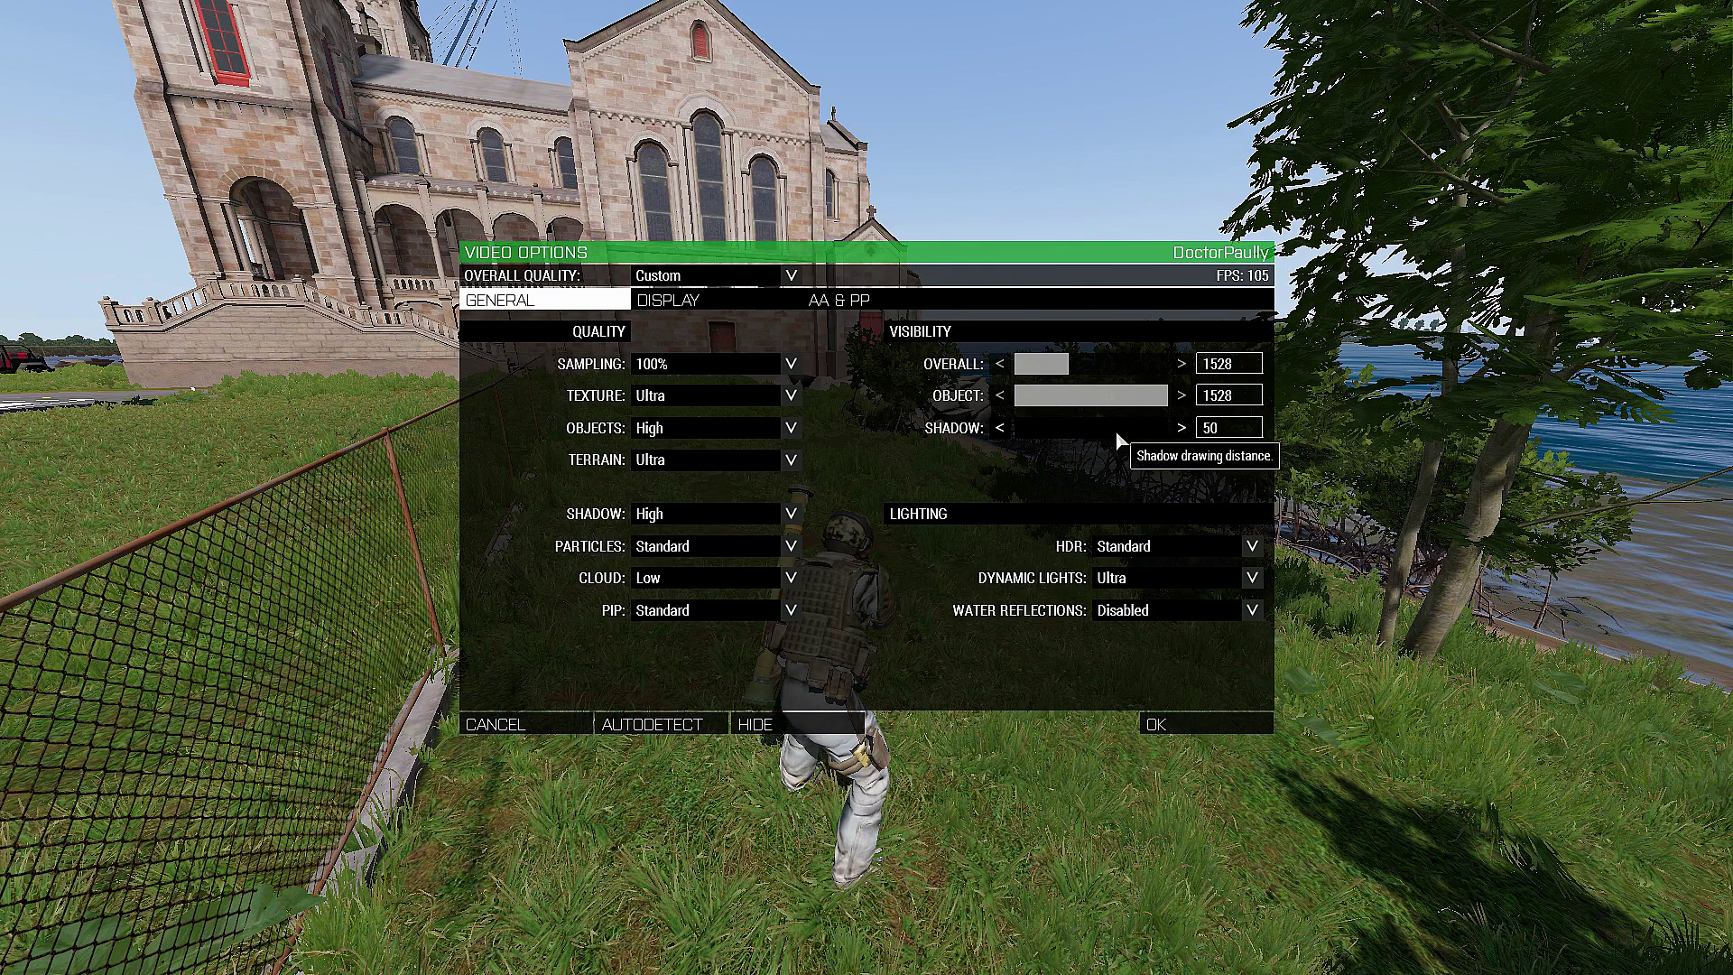
{"action": "left_click", "coordinate": [1253, 439]}
{"action": "type", "text": "200"}
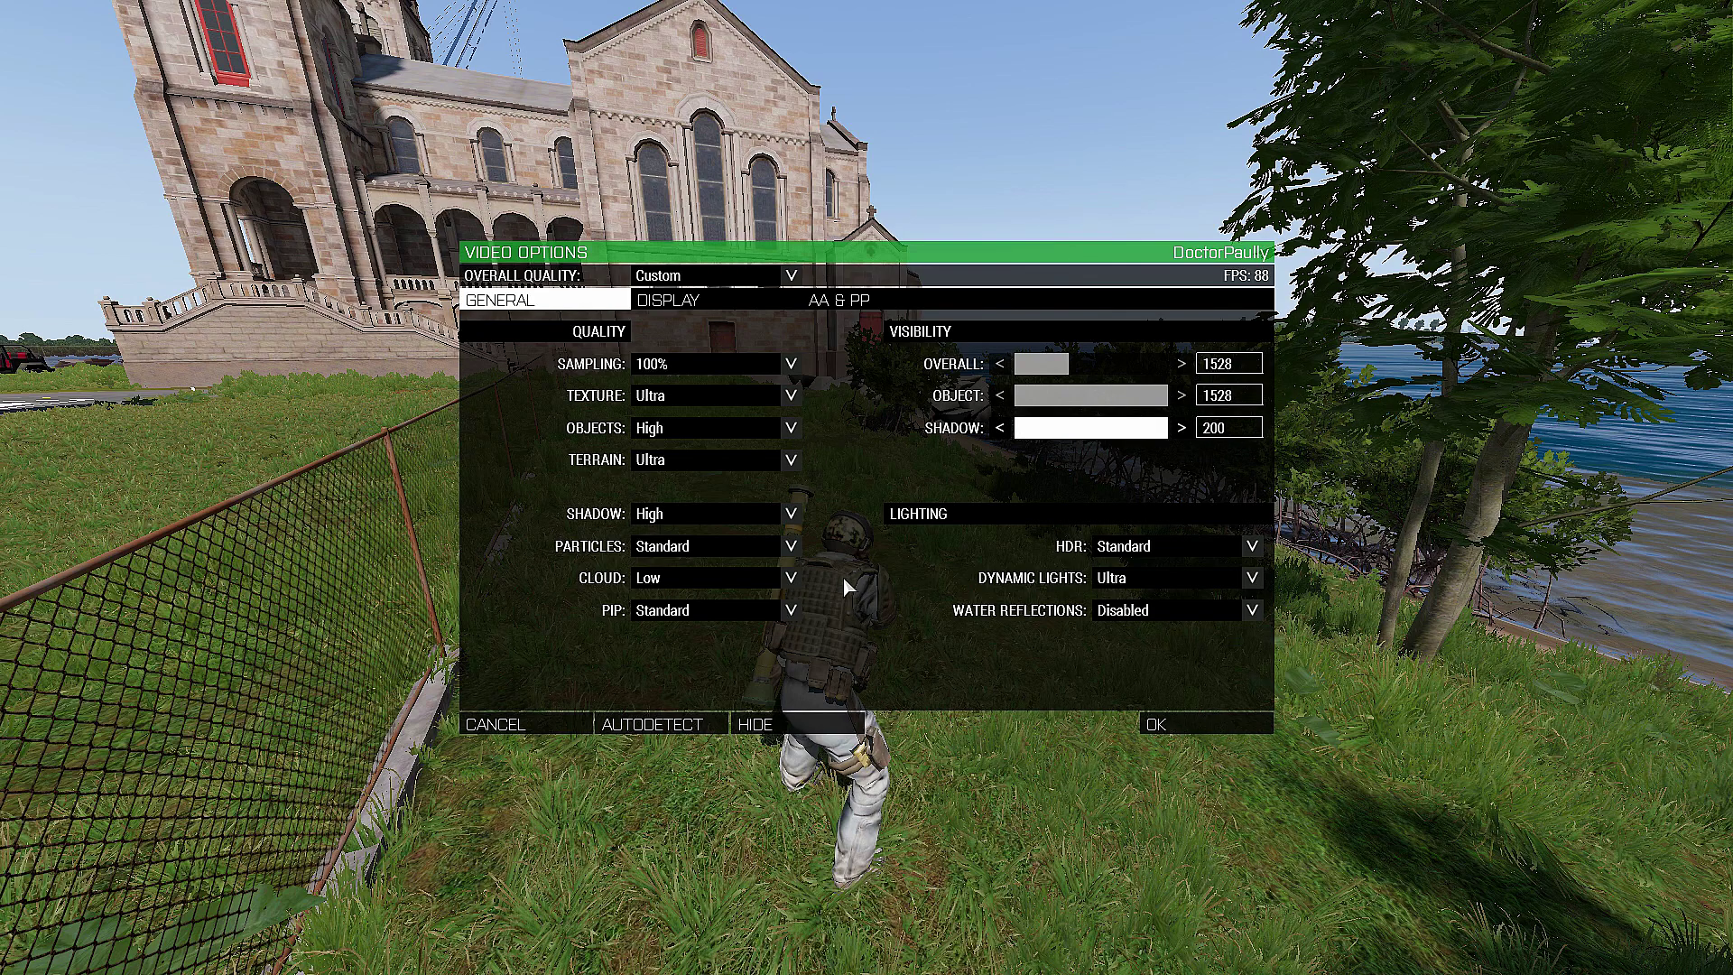
Review the particle and cloud quality choices, keeping particles at Standard and cloud at Low.
{"action": "left_click", "coordinate": [792, 547]}
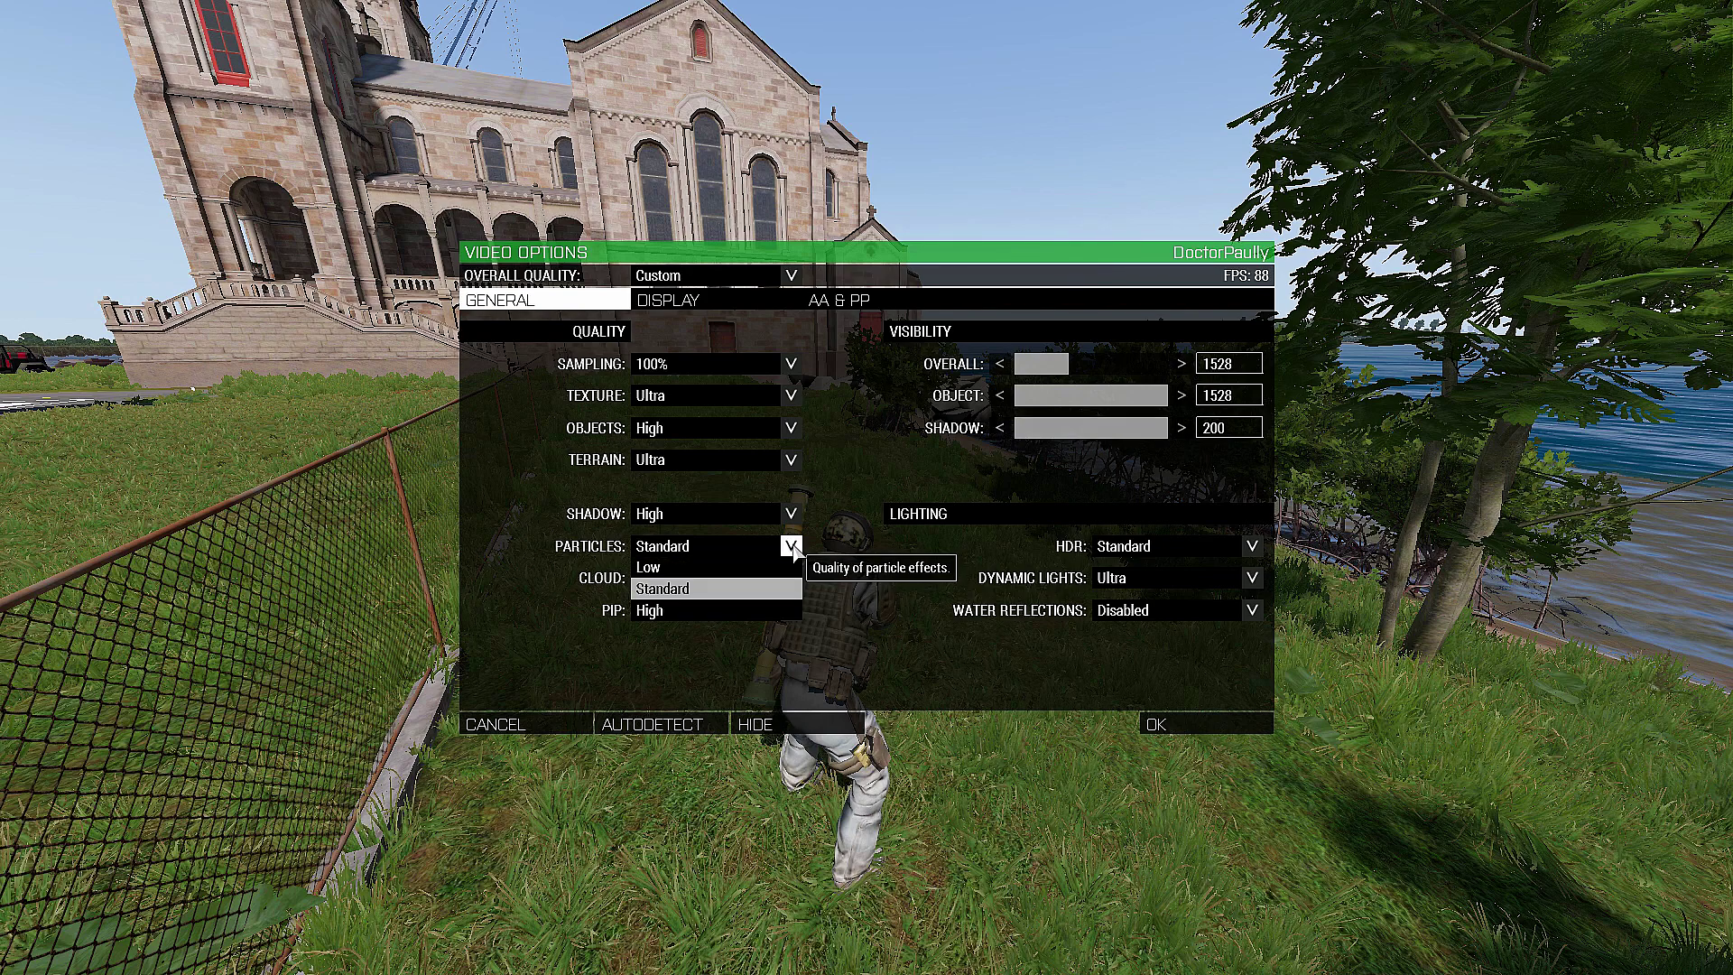
{"action": "left_click", "coordinate": [697, 588]}
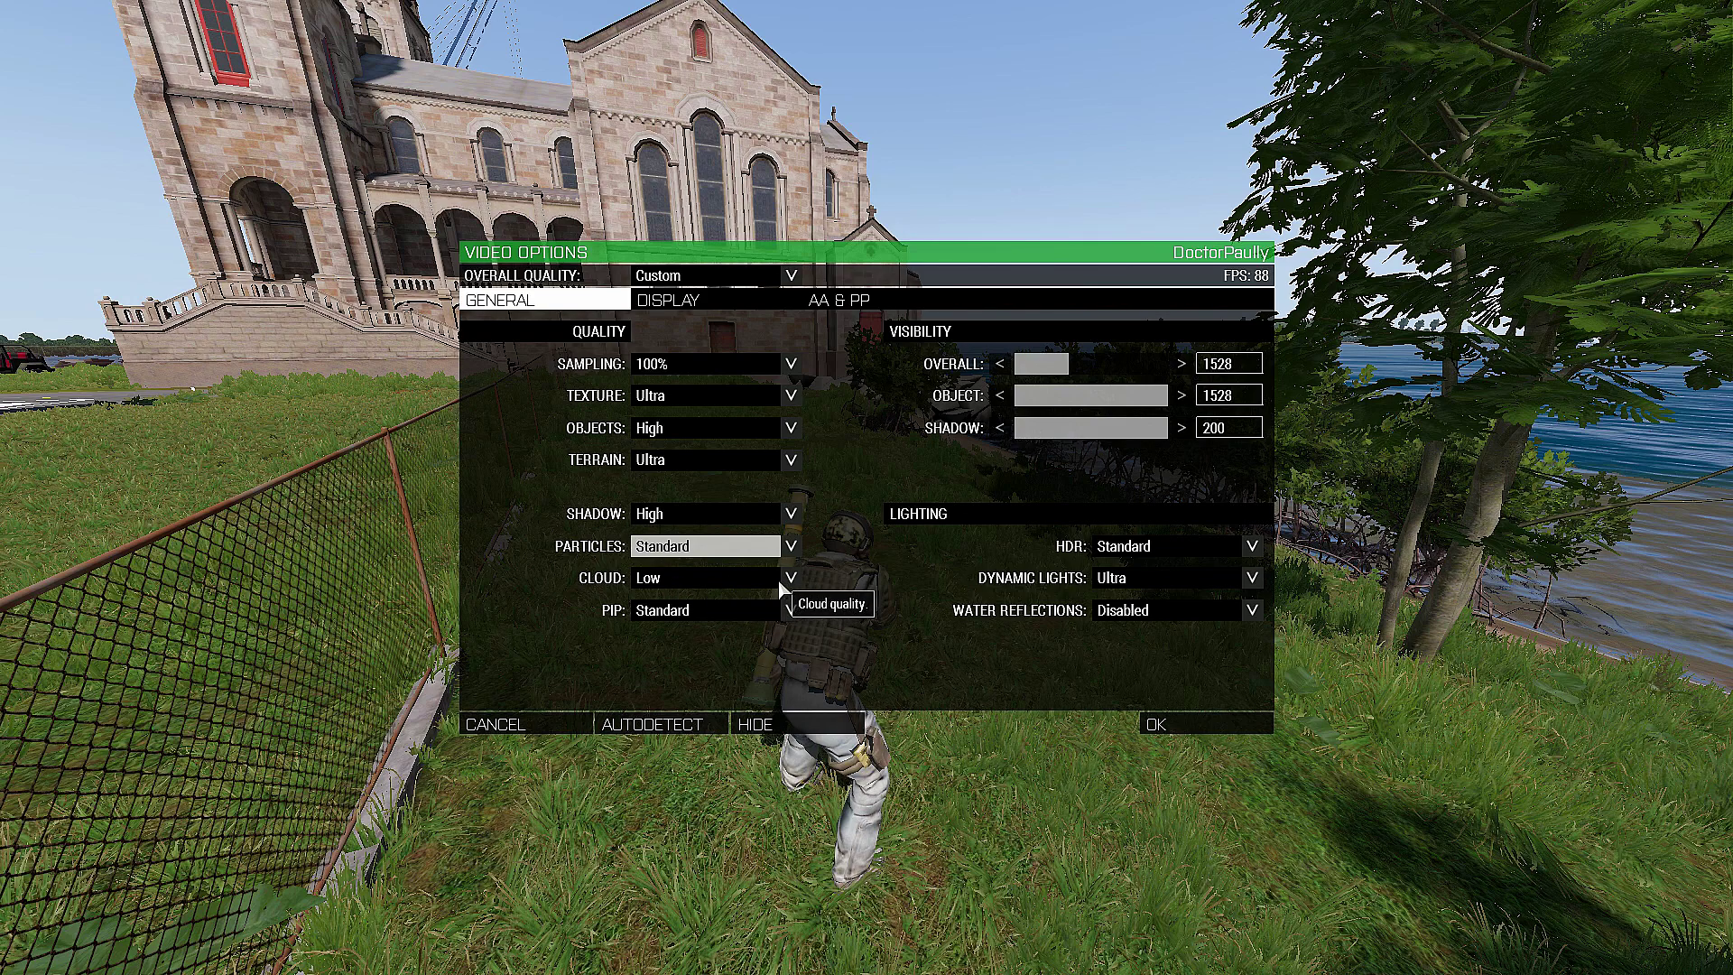
{"action": "left_click", "coordinate": [713, 582]}
{"action": "left_click", "coordinate": [694, 588]}
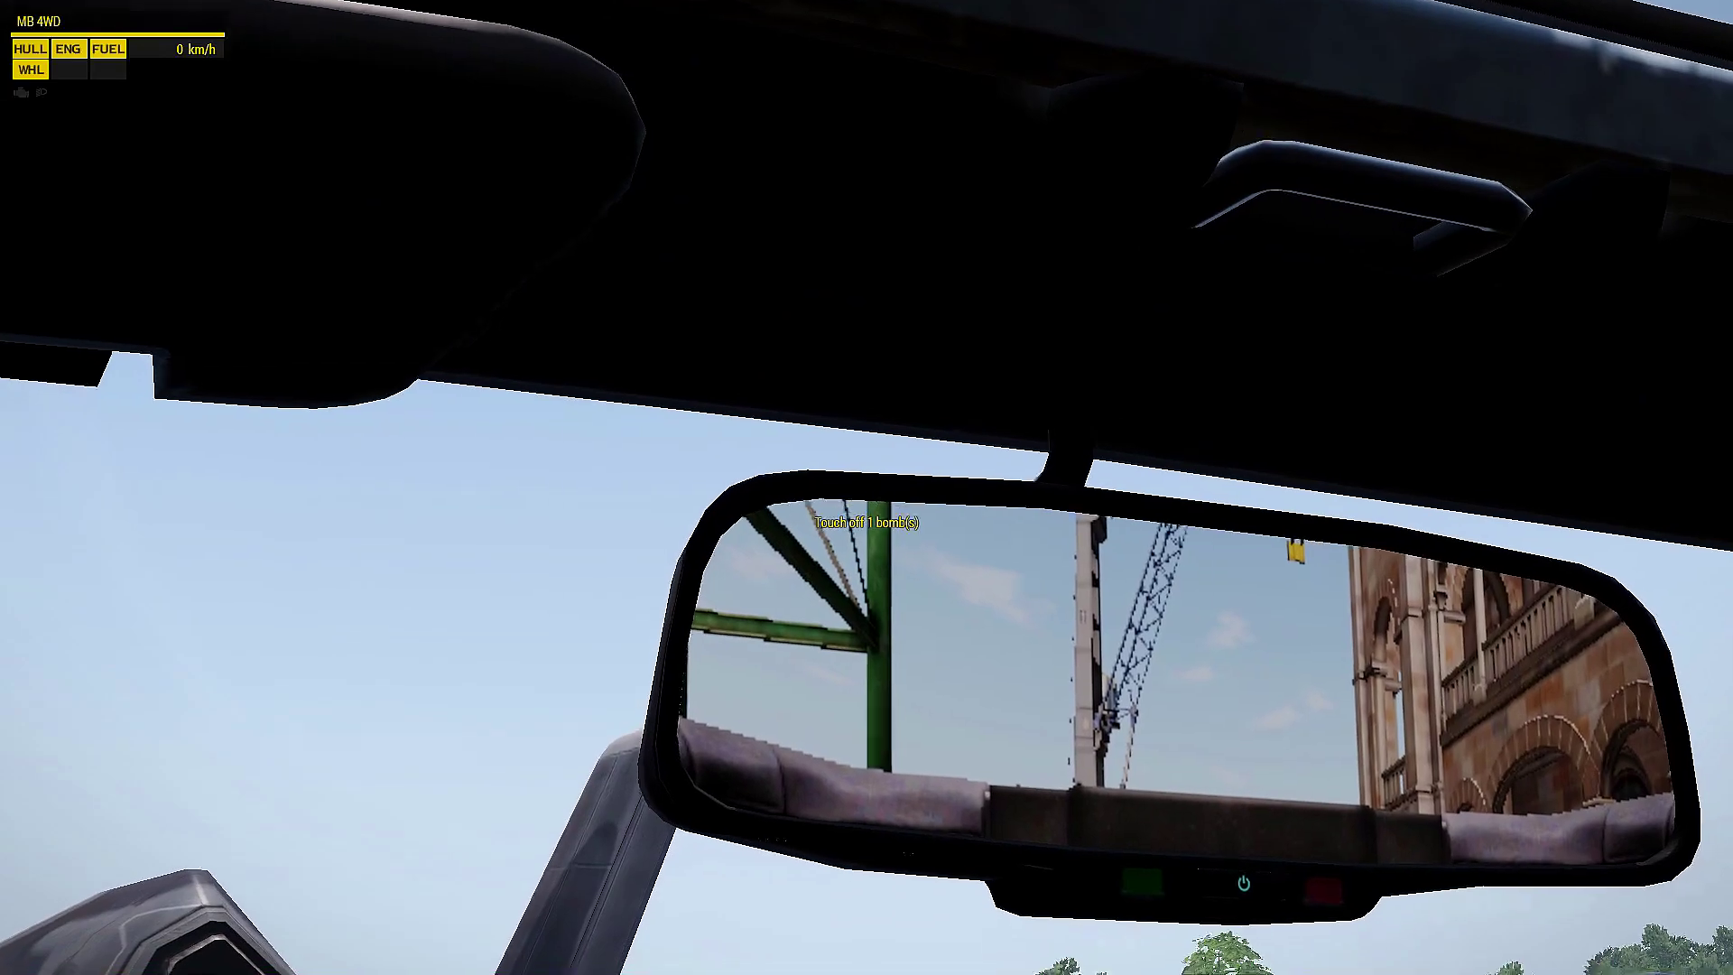
Drive the MB 4WD between the parked aircraft, stop on the runway and examine the rear-view mirror up close.
{"action": "key", "text": "w"}
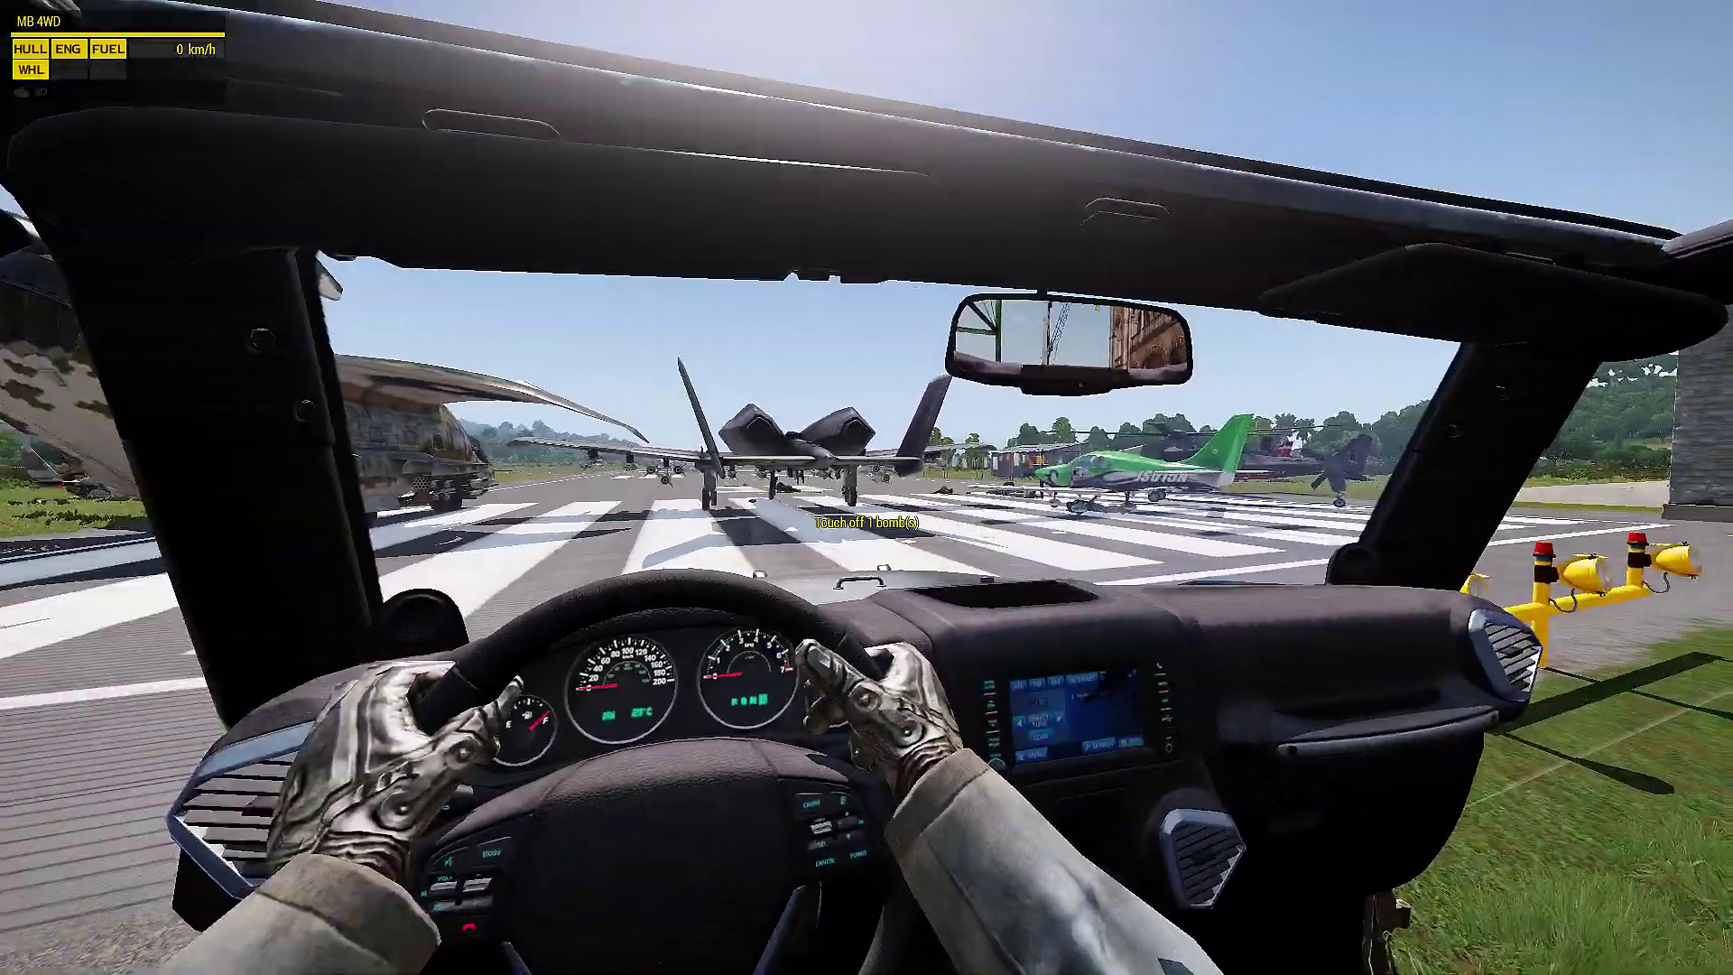
{"action": "key", "text": "w"}
{"action": "key", "text": "a"}
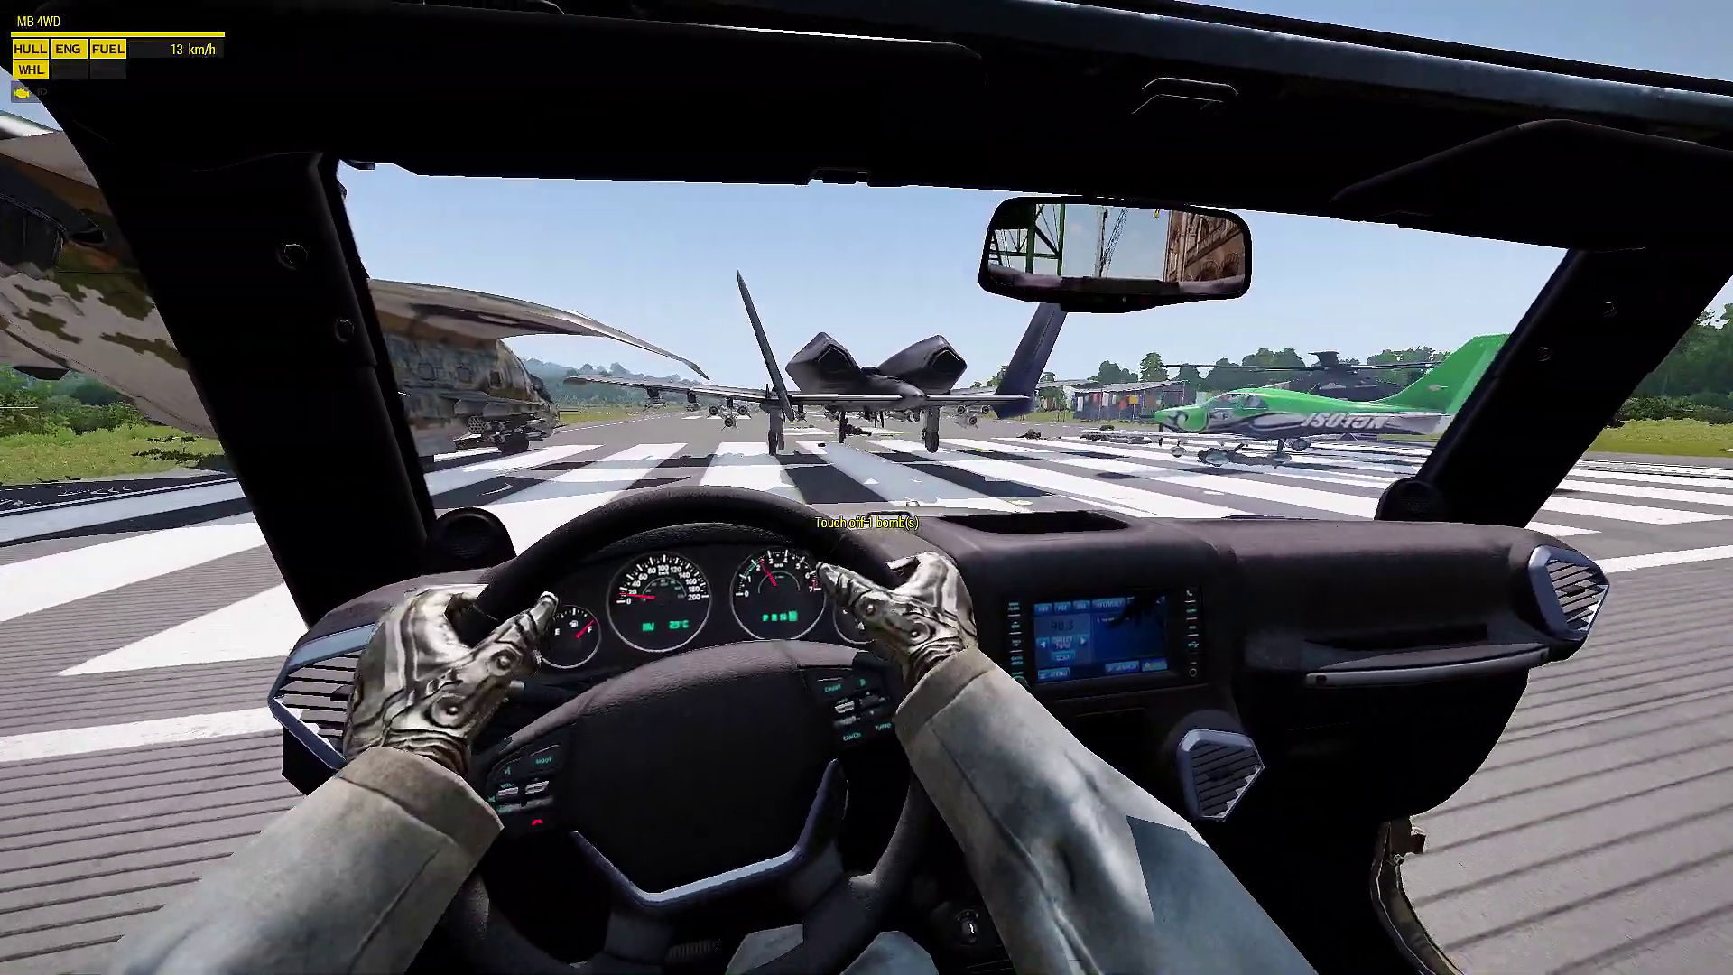
{"action": "key", "text": "w"}
{"action": "key", "text": "a"}
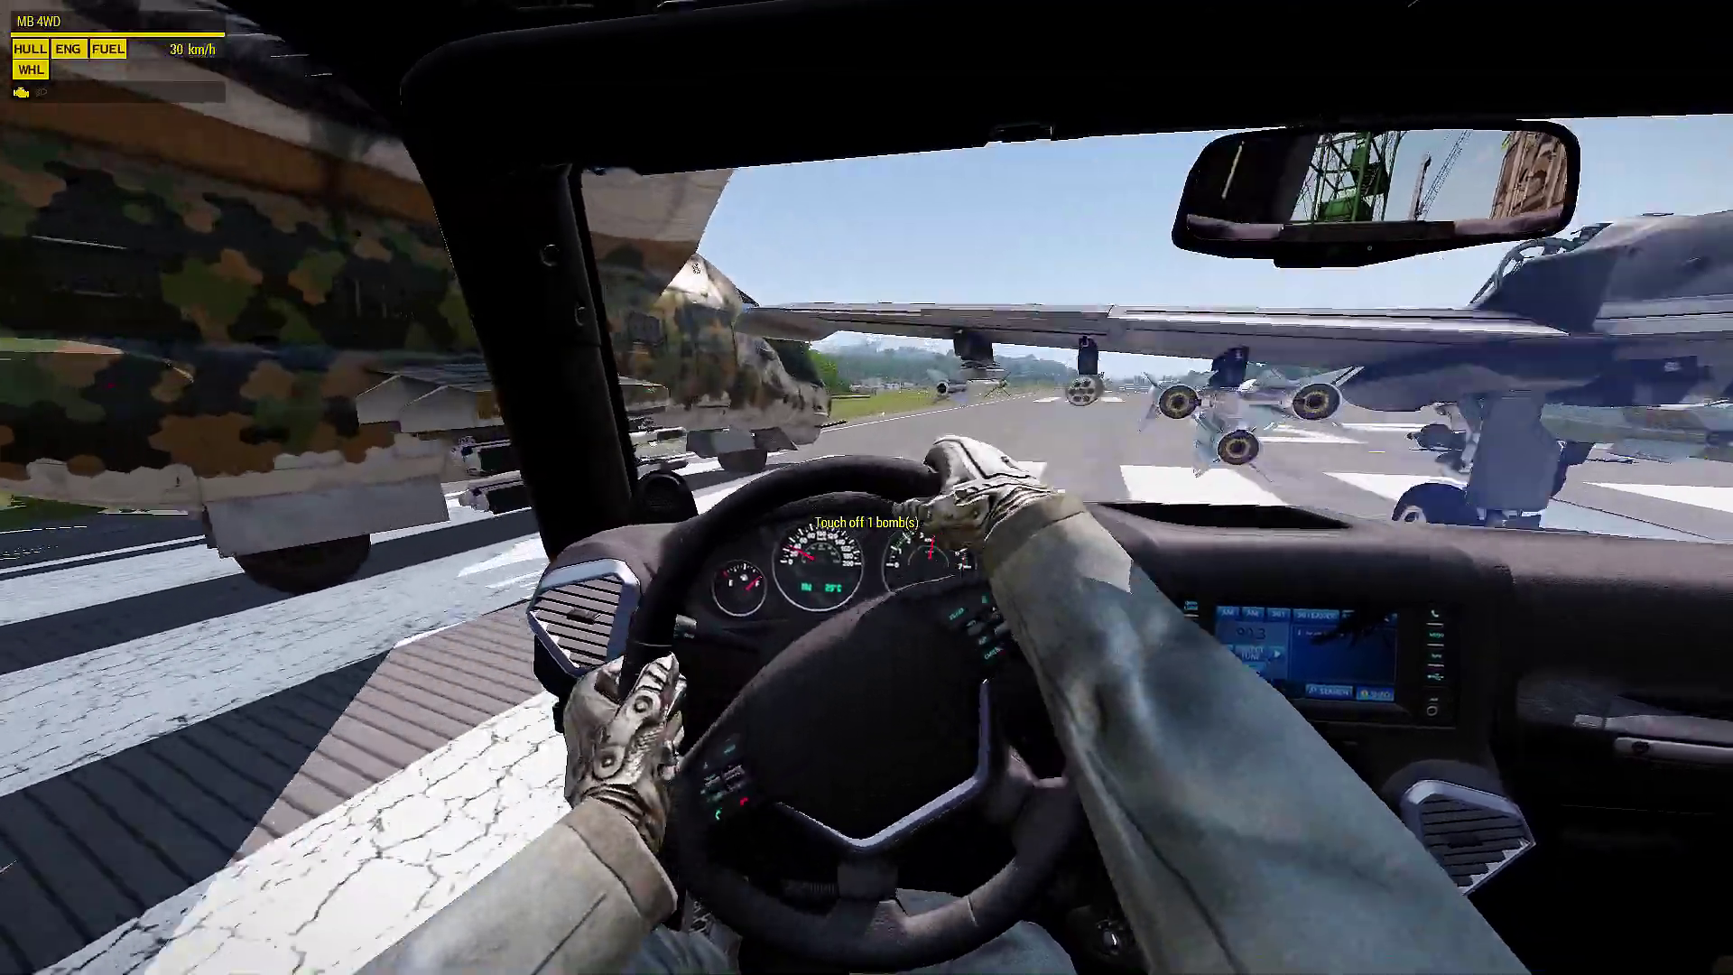
{"action": "key", "text": "s"}
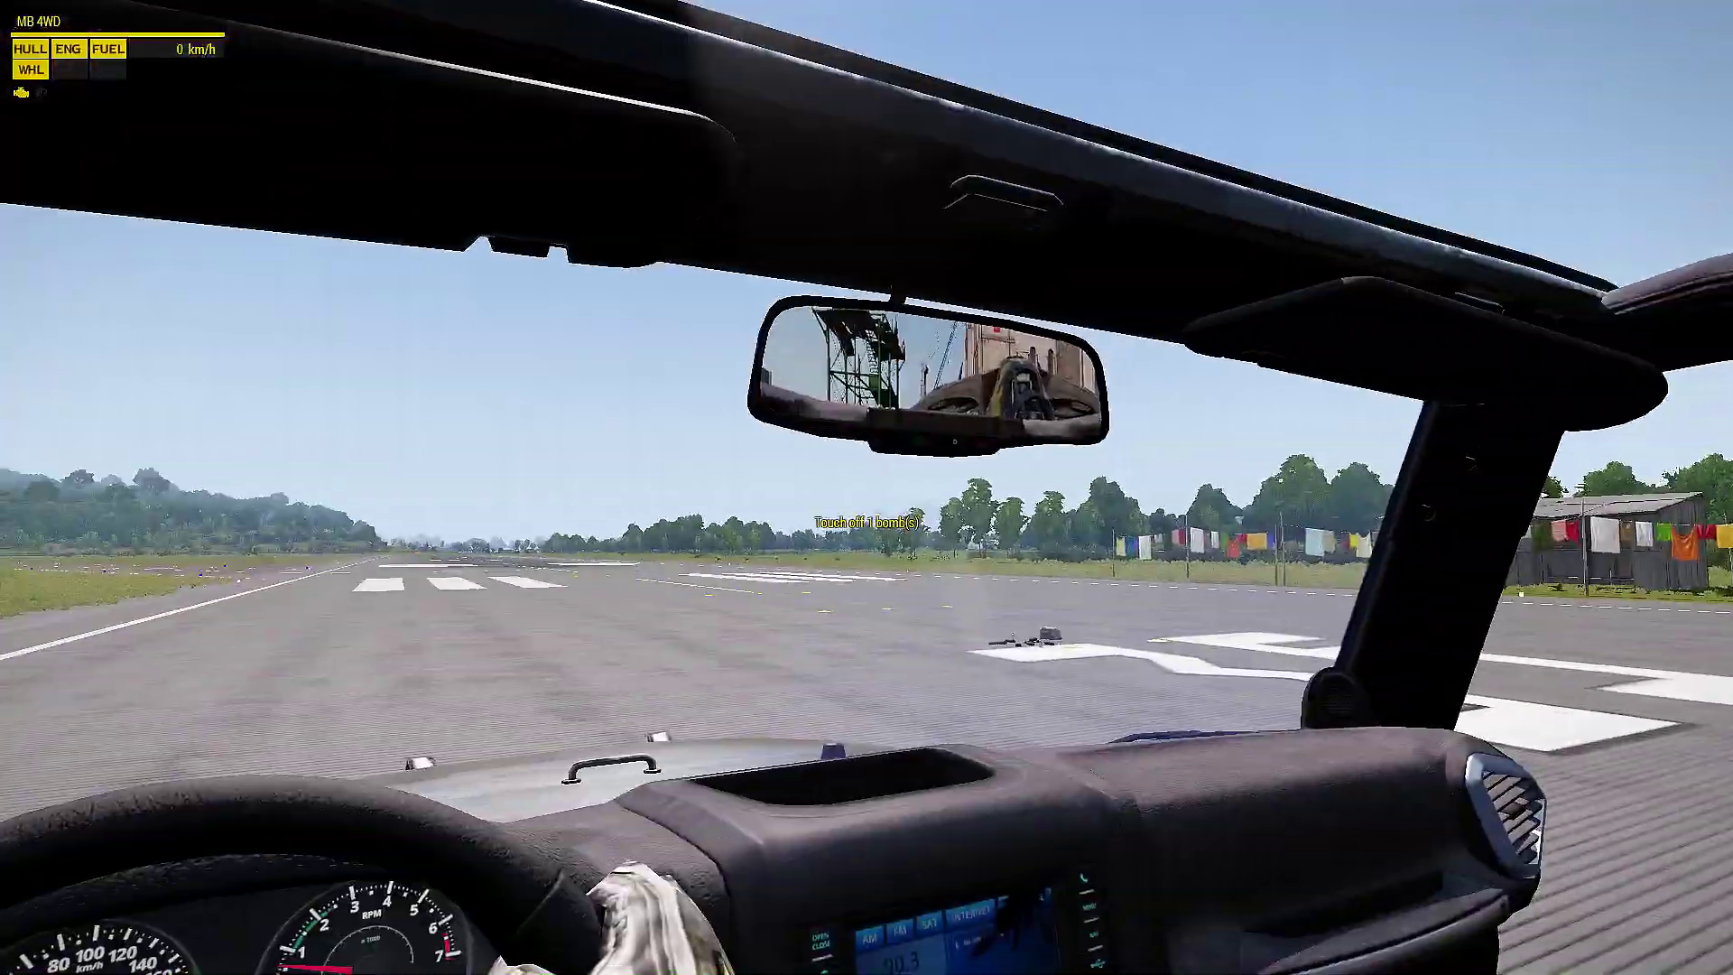
{"action": "right_click", "coordinate": [867, 487]}
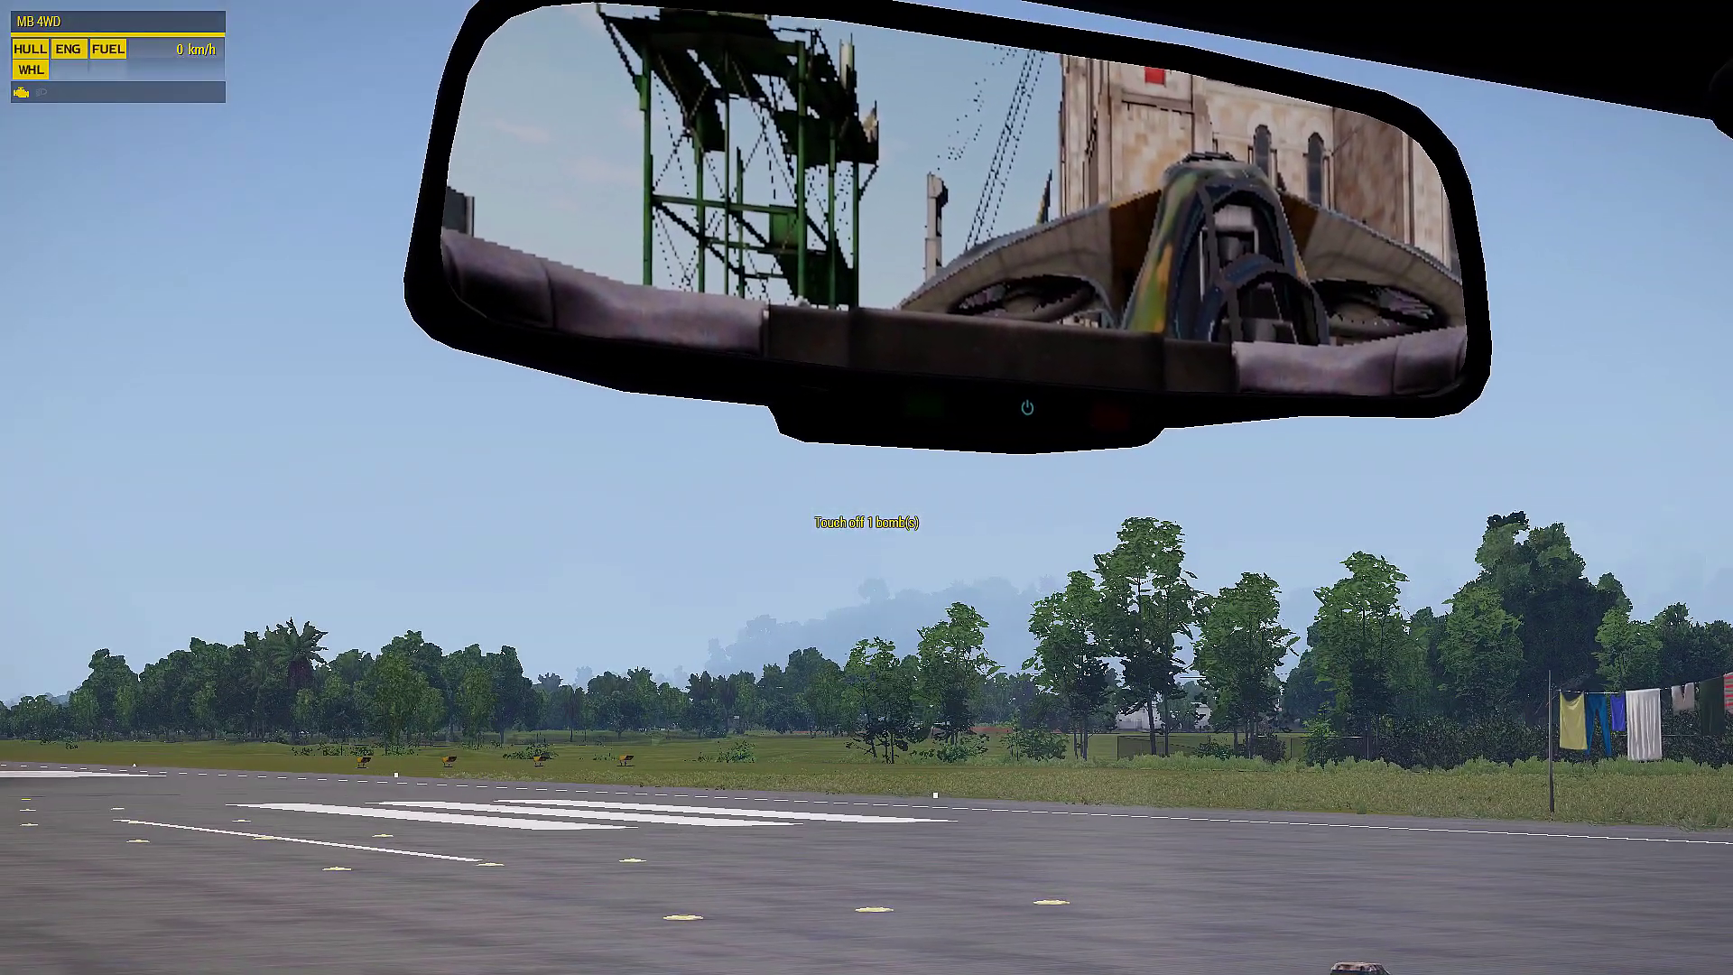
Pause the game, open the video options and keep the picture-in-picture quality at Standard.
{"action": "key", "text": "Escape"}
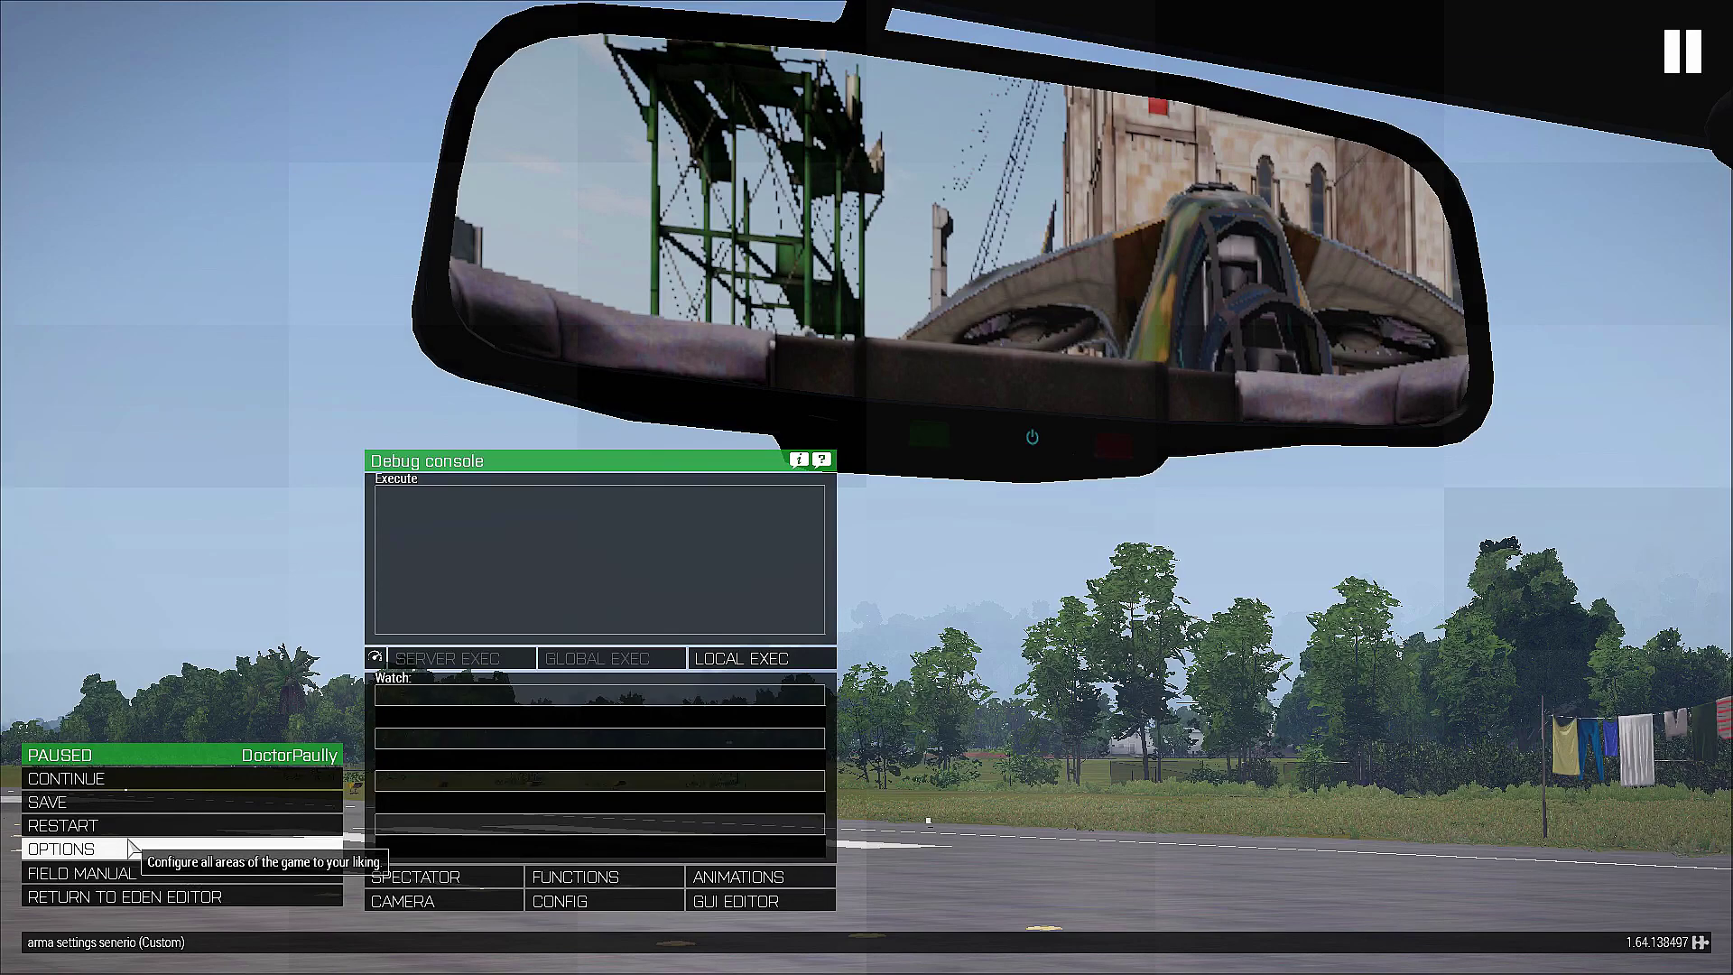
{"action": "left_click", "coordinate": [136, 847]}
{"action": "left_click", "coordinate": [133, 782]}
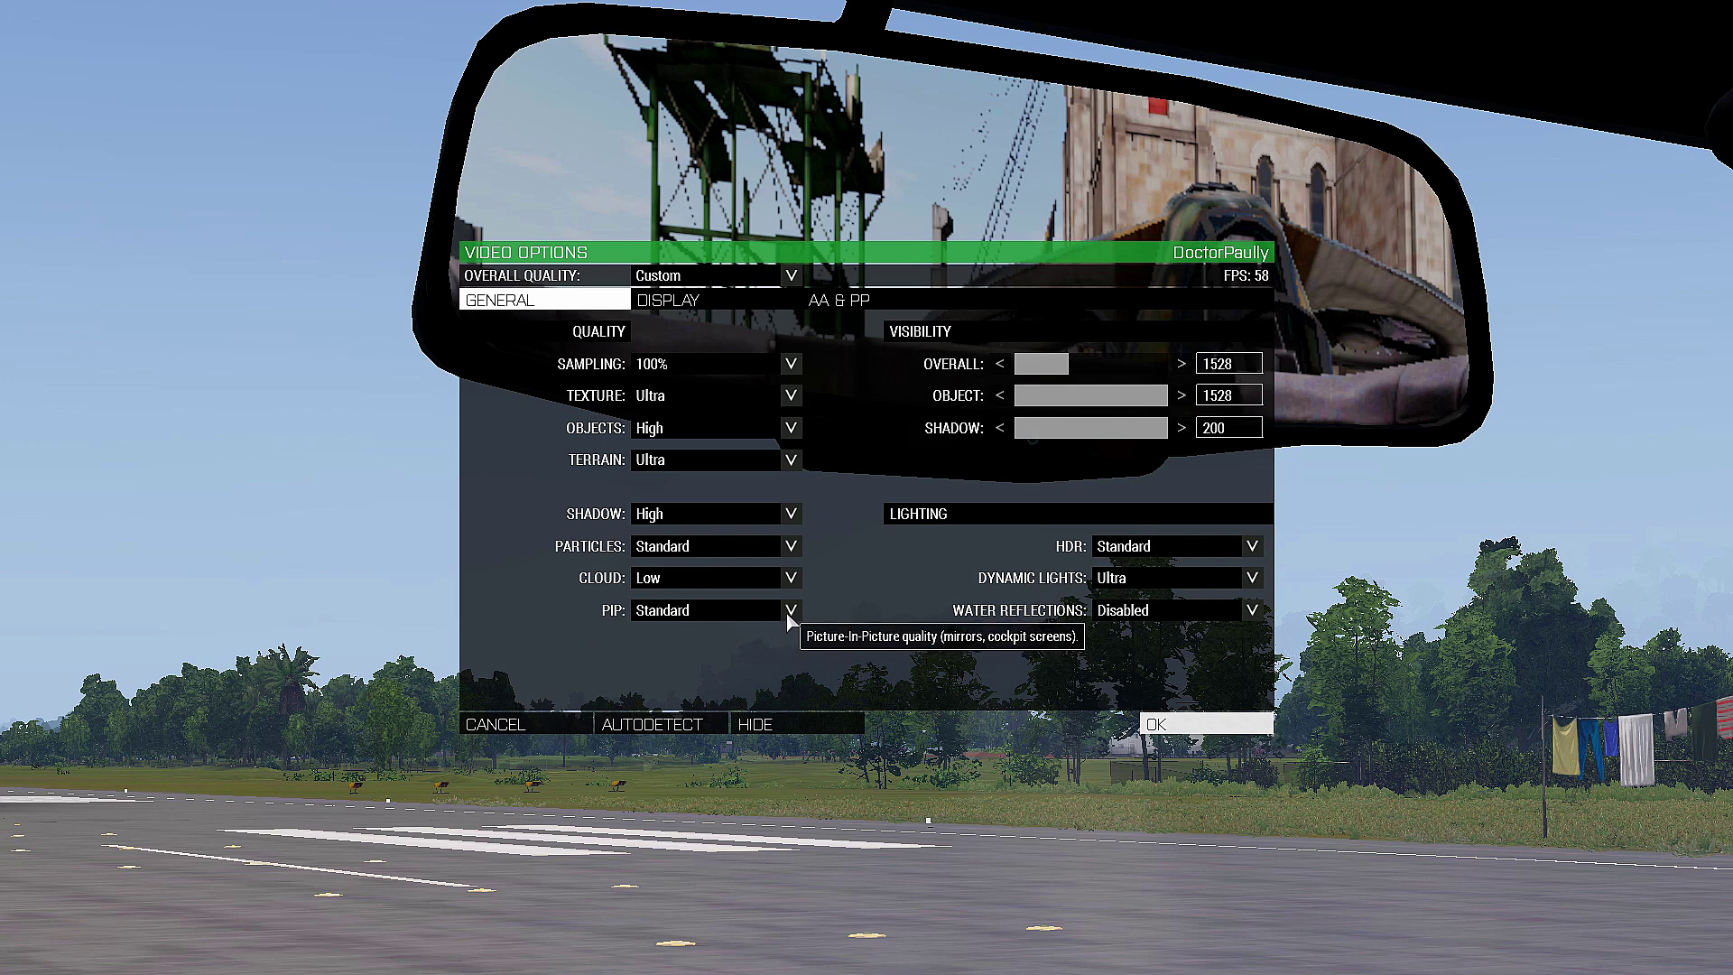
{"action": "left_click", "coordinate": [756, 613]}
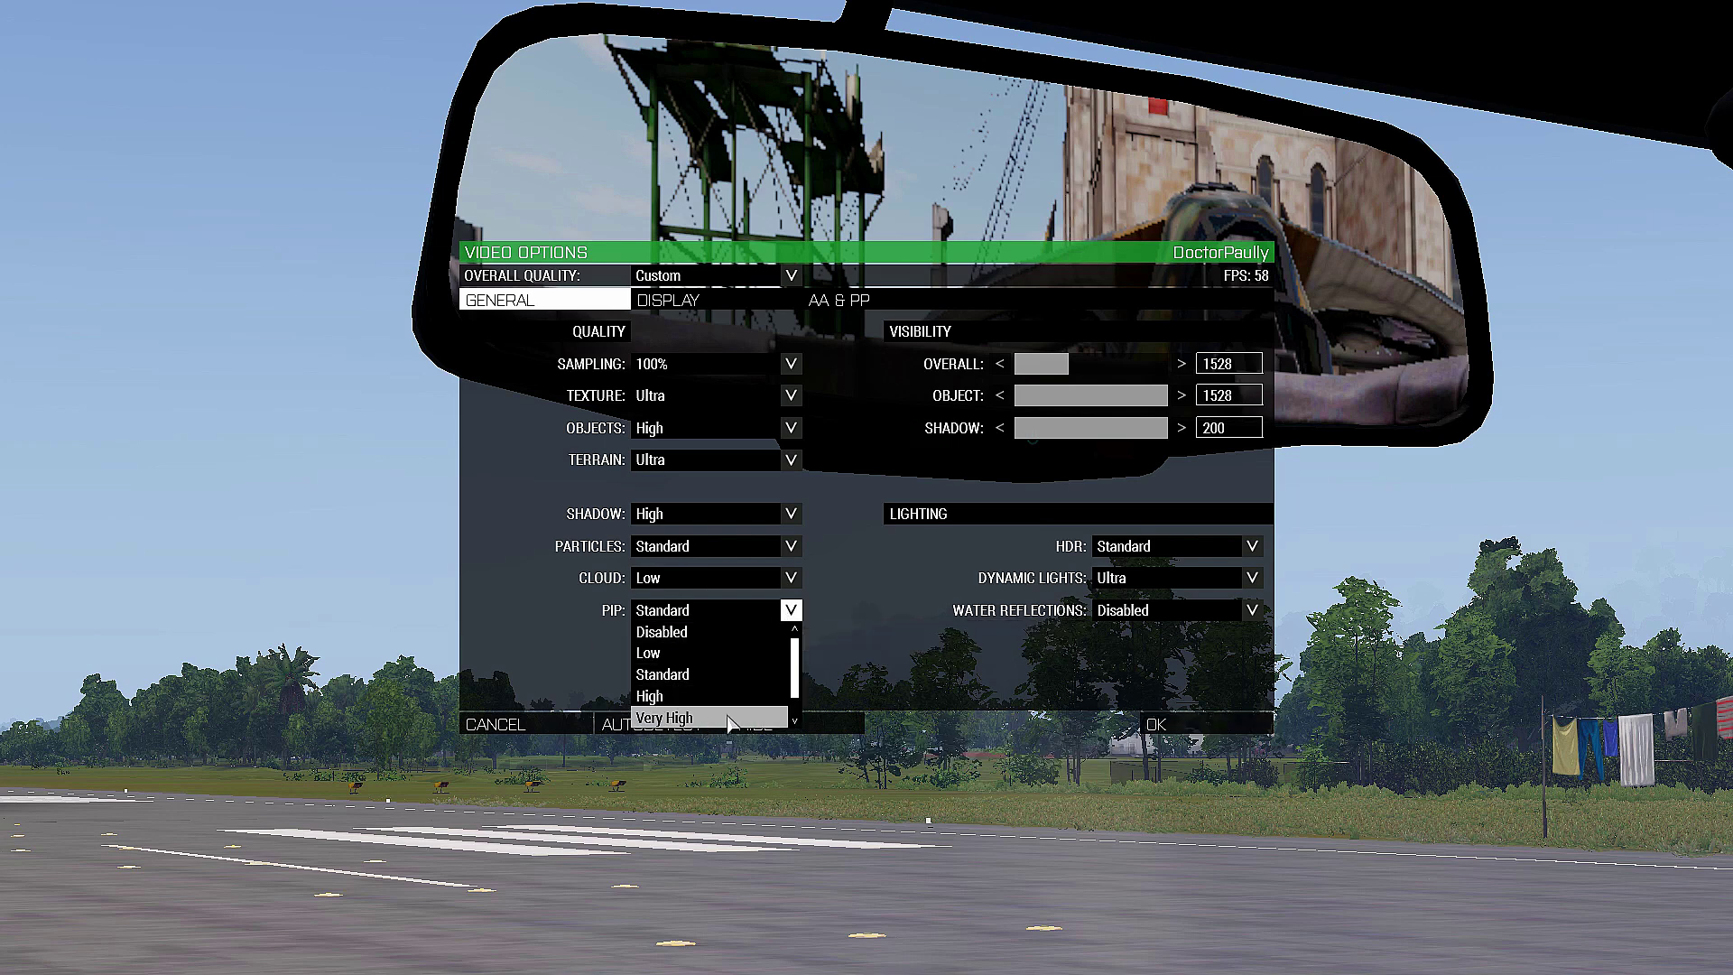
{"action": "scroll", "coordinate": [700, 721], "scroll_direction": "down", "scroll_amount": 1}
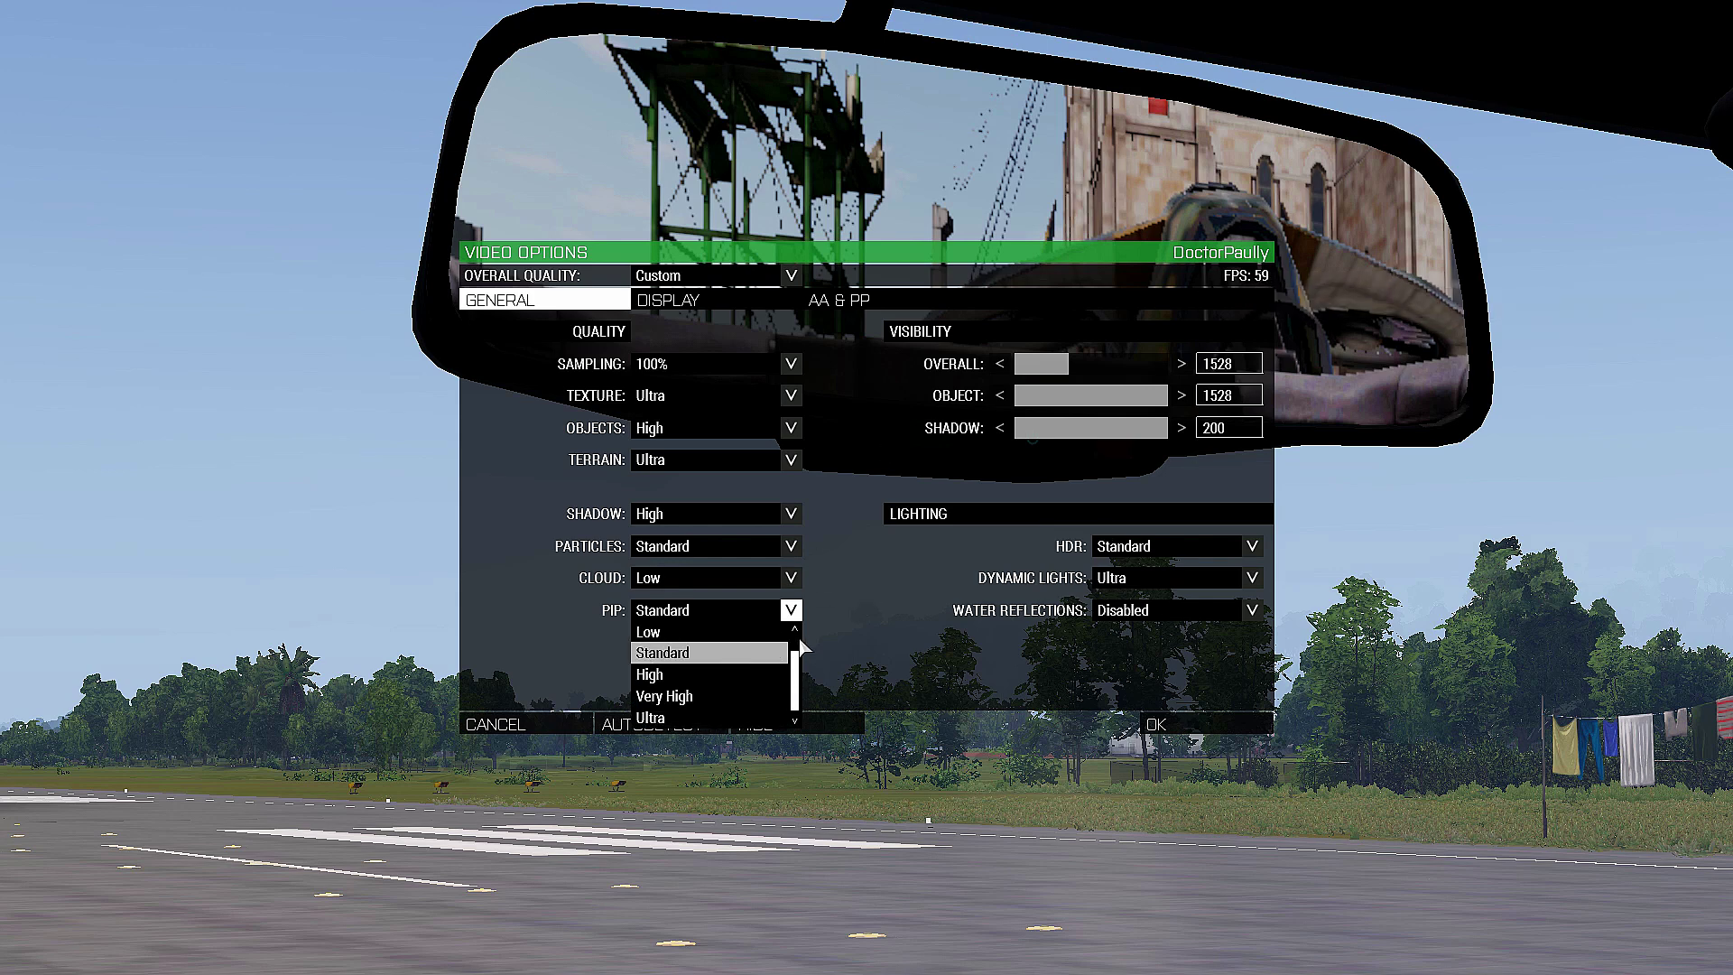
{"action": "left_click", "coordinate": [686, 652]}
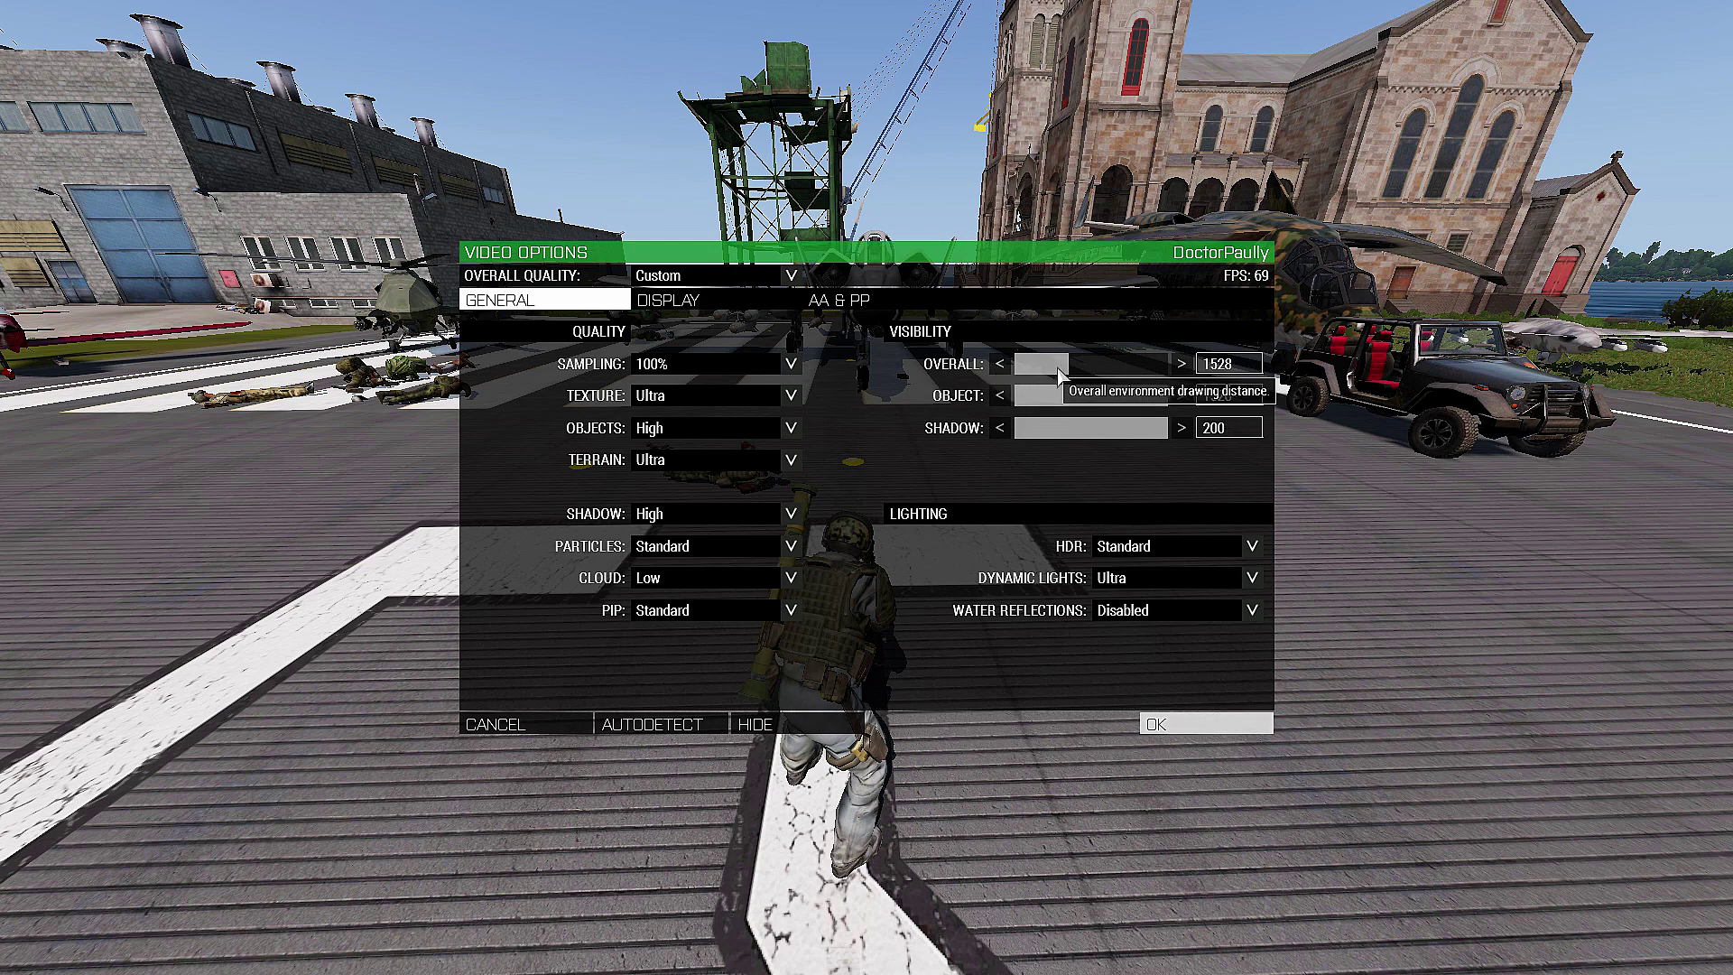
Test an overall visibility of 8507, and set both the overall and object drawing distances to 1500.
{"action": "left_click_drag", "start_coordinate": [1067, 365], "coordinate": [1157, 372]}
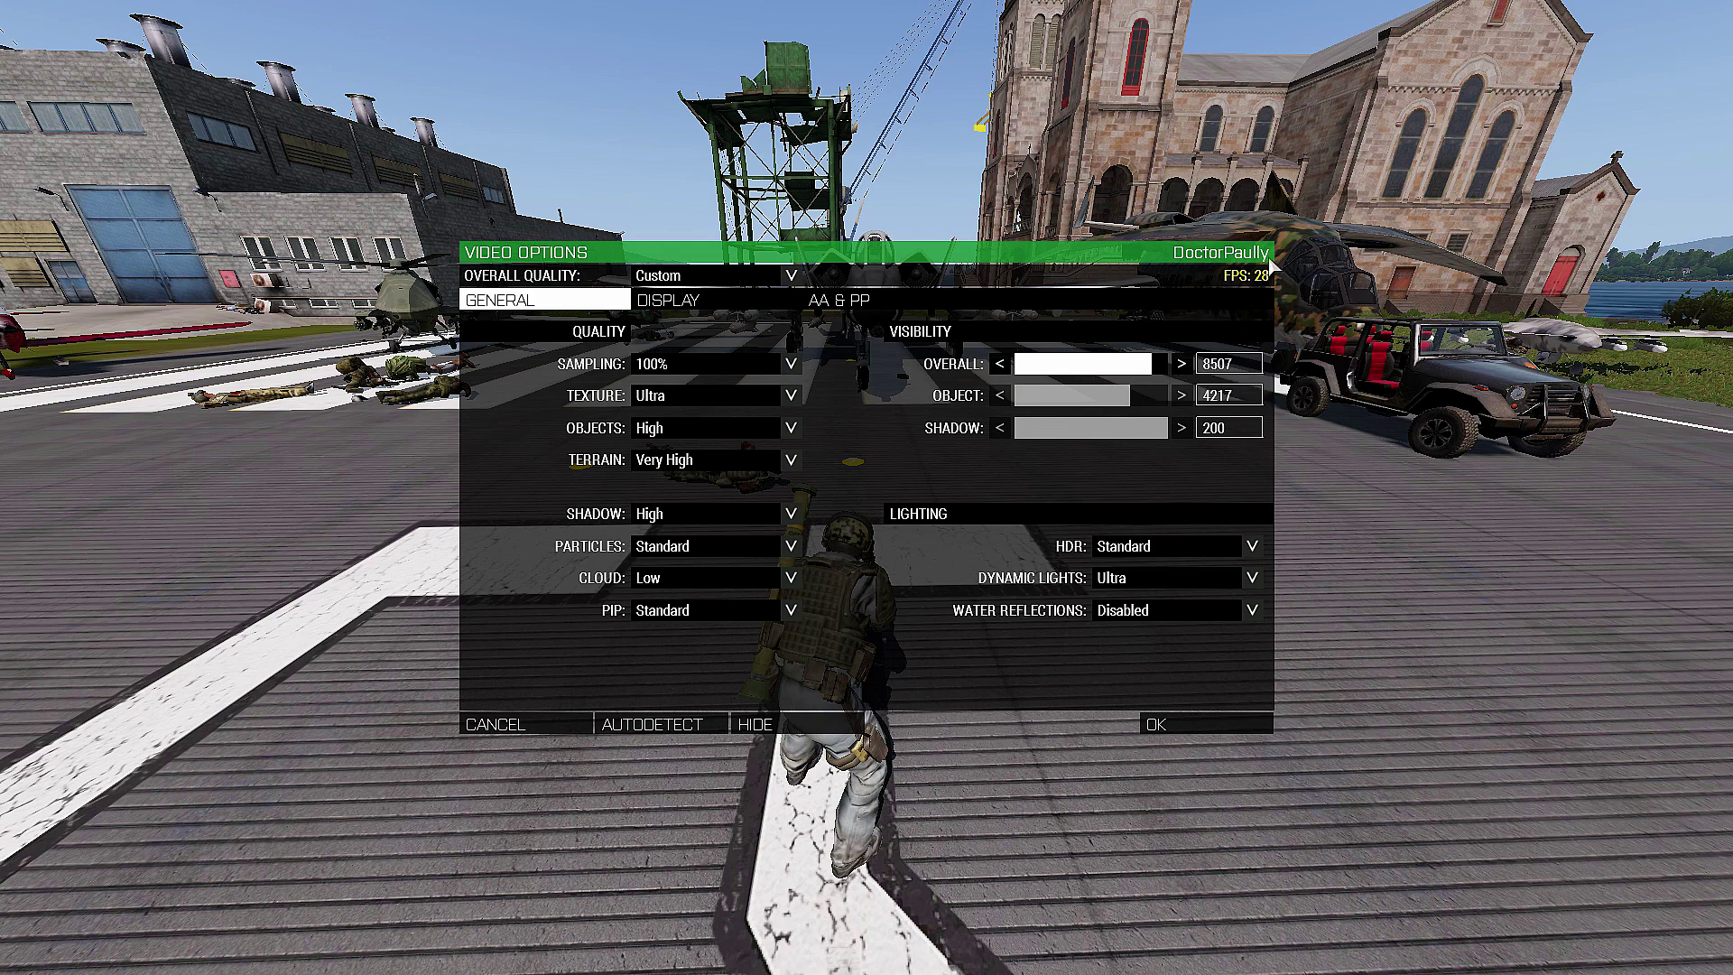
{"action": "left_click", "coordinate": [1165, 365]}
{"action": "left_click_drag", "start_coordinate": [1170, 366], "coordinate": [1068, 372]}
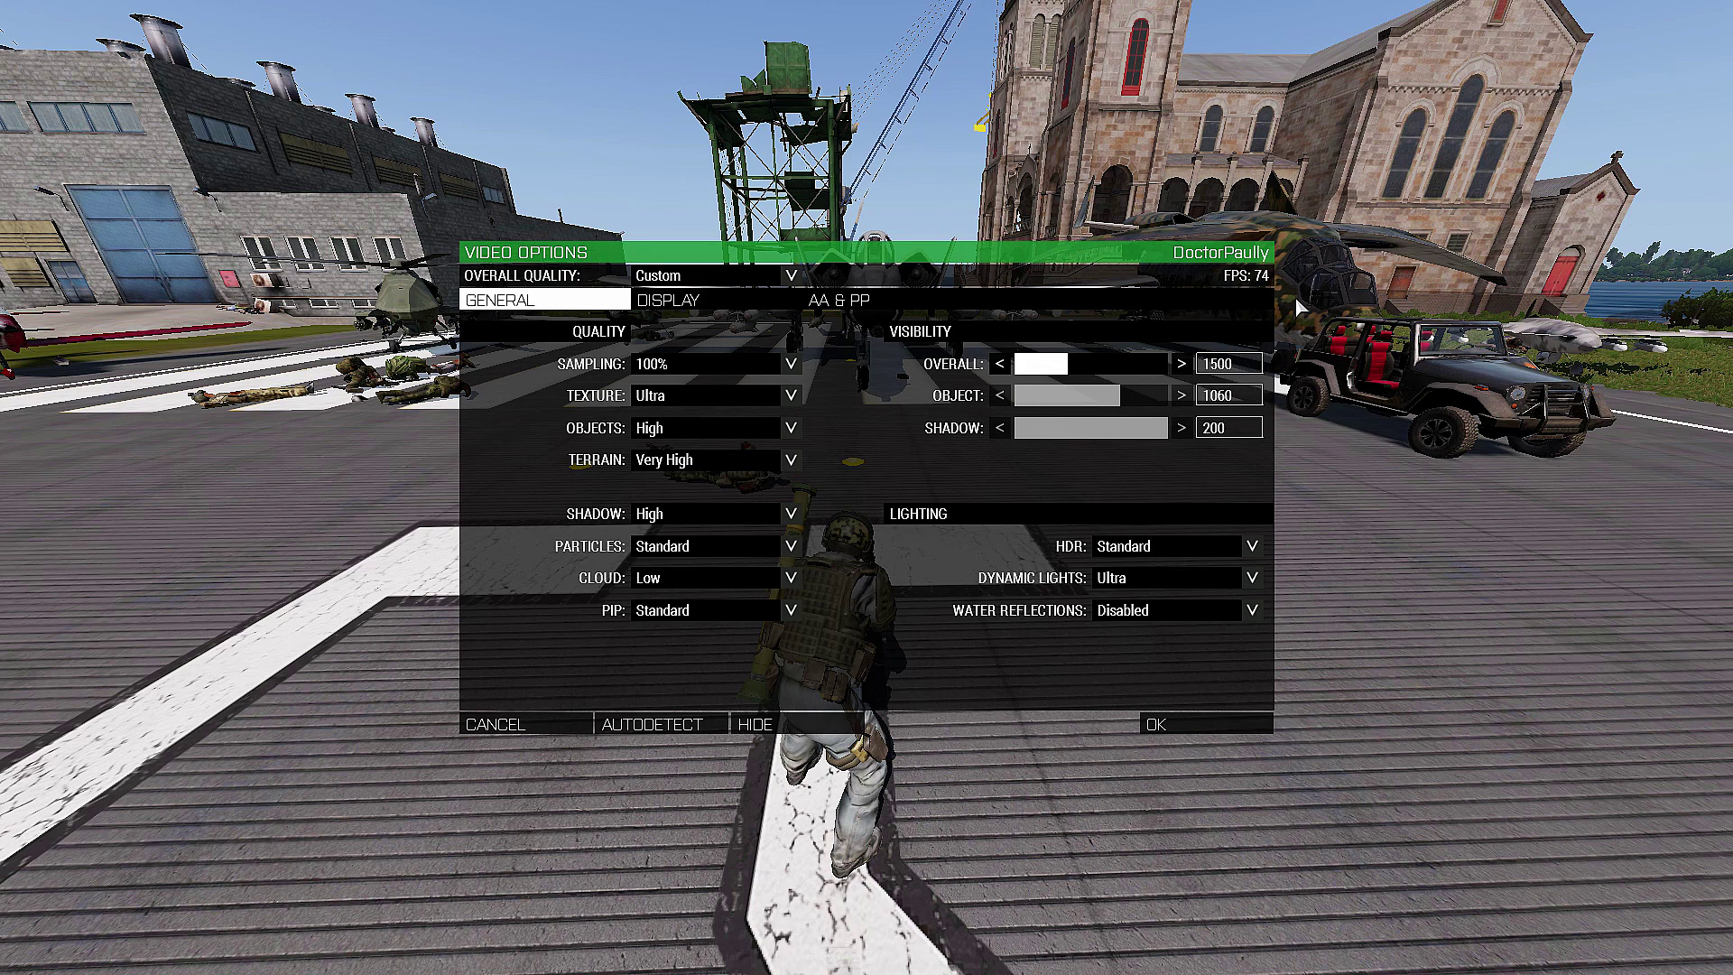
{"action": "left_click", "coordinate": [1126, 398]}
{"action": "left_click_drag", "start_coordinate": [1126, 400], "coordinate": [1167, 399]}
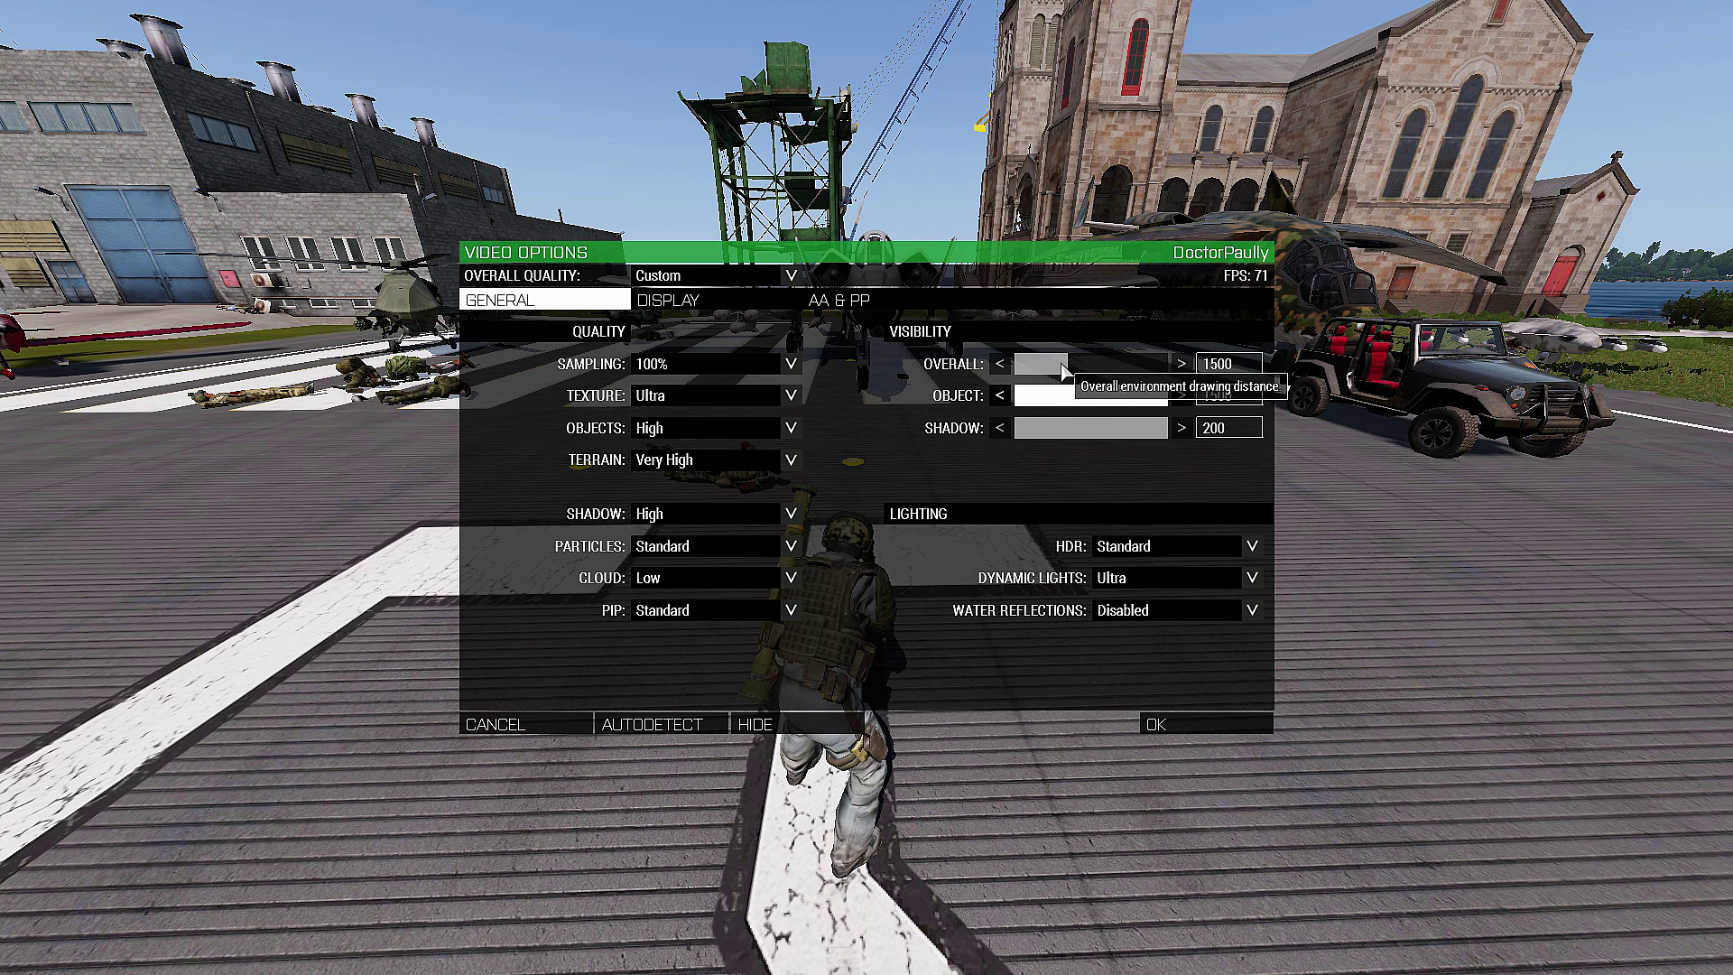
Try an overall visibility of 958 with object distances of 843 and 896, and return both distances to 1500.
{"action": "left_click_drag", "start_coordinate": [1062, 370], "coordinate": [1047, 372]}
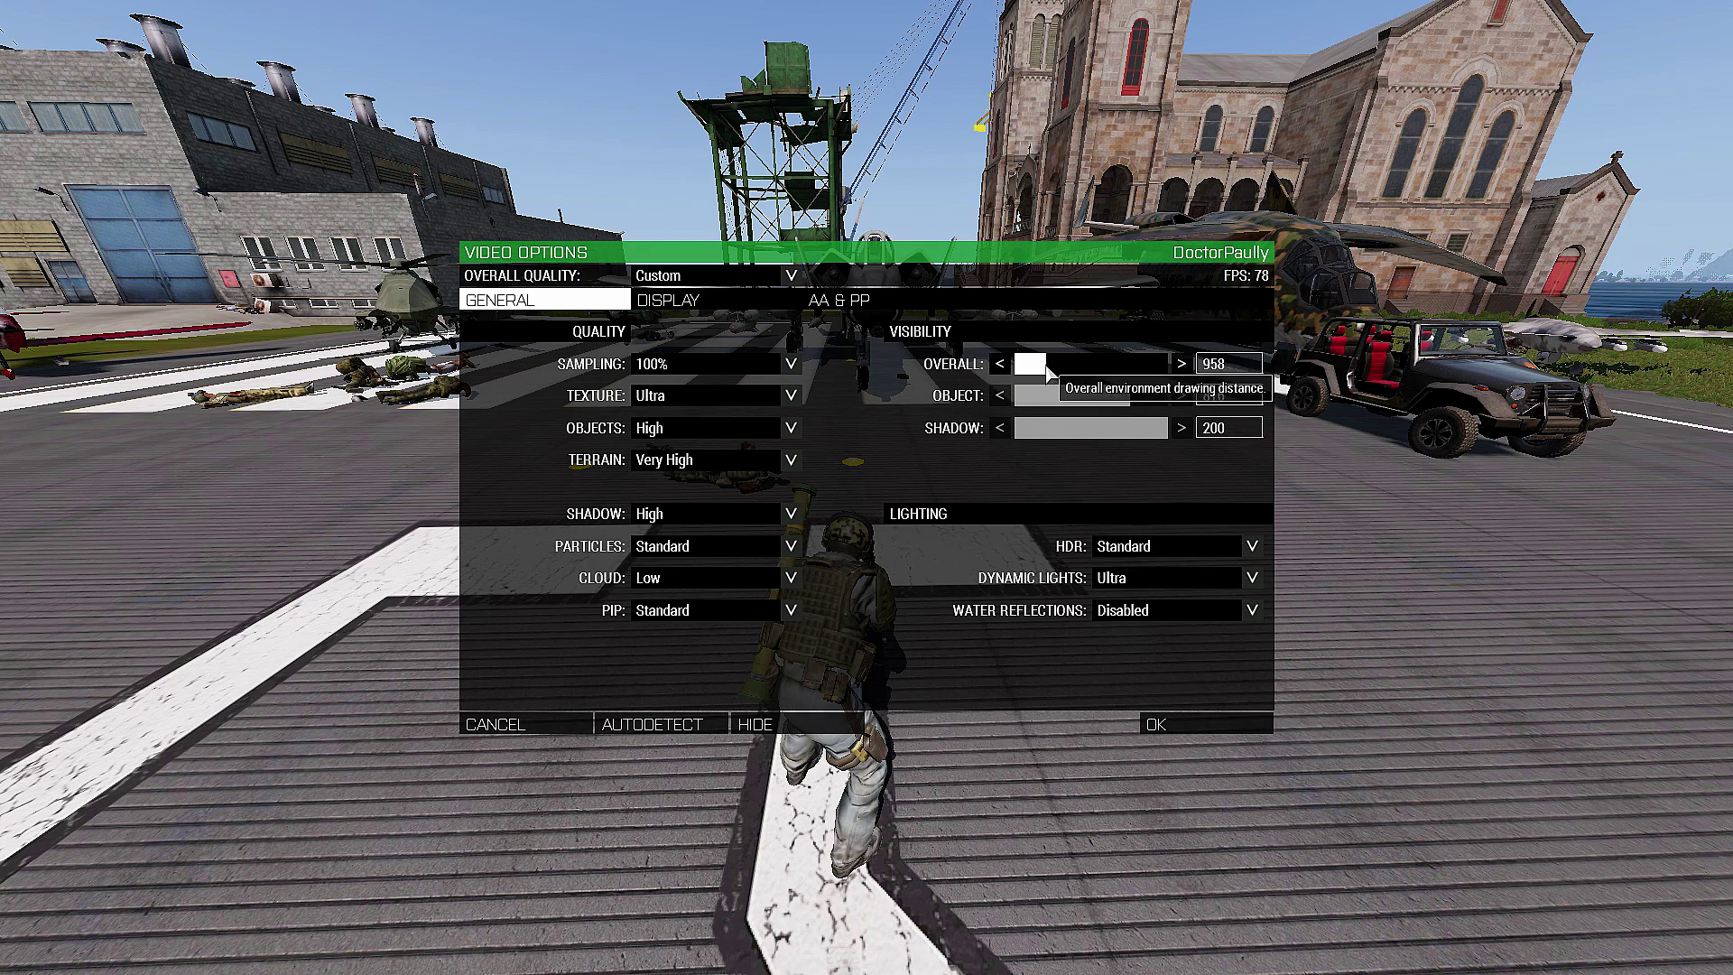
{"action": "left_click", "coordinate": [1140, 395]}
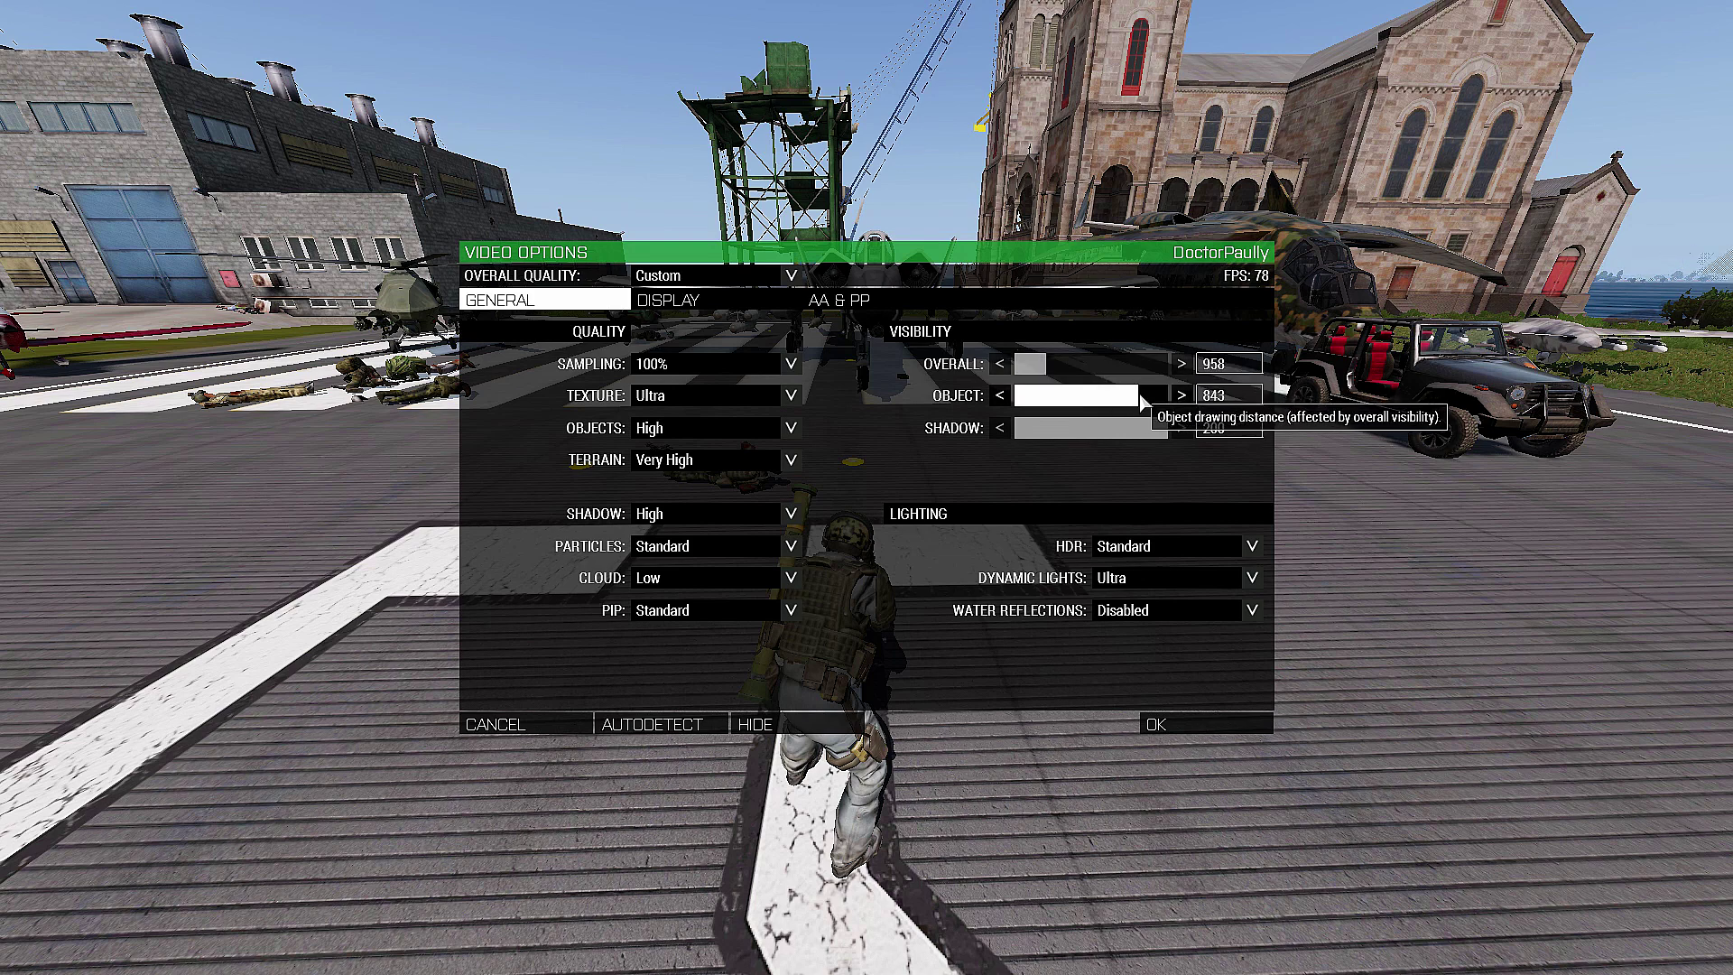
{"action": "left_click_drag", "start_coordinate": [1140, 397], "coordinate": [1154, 397]}
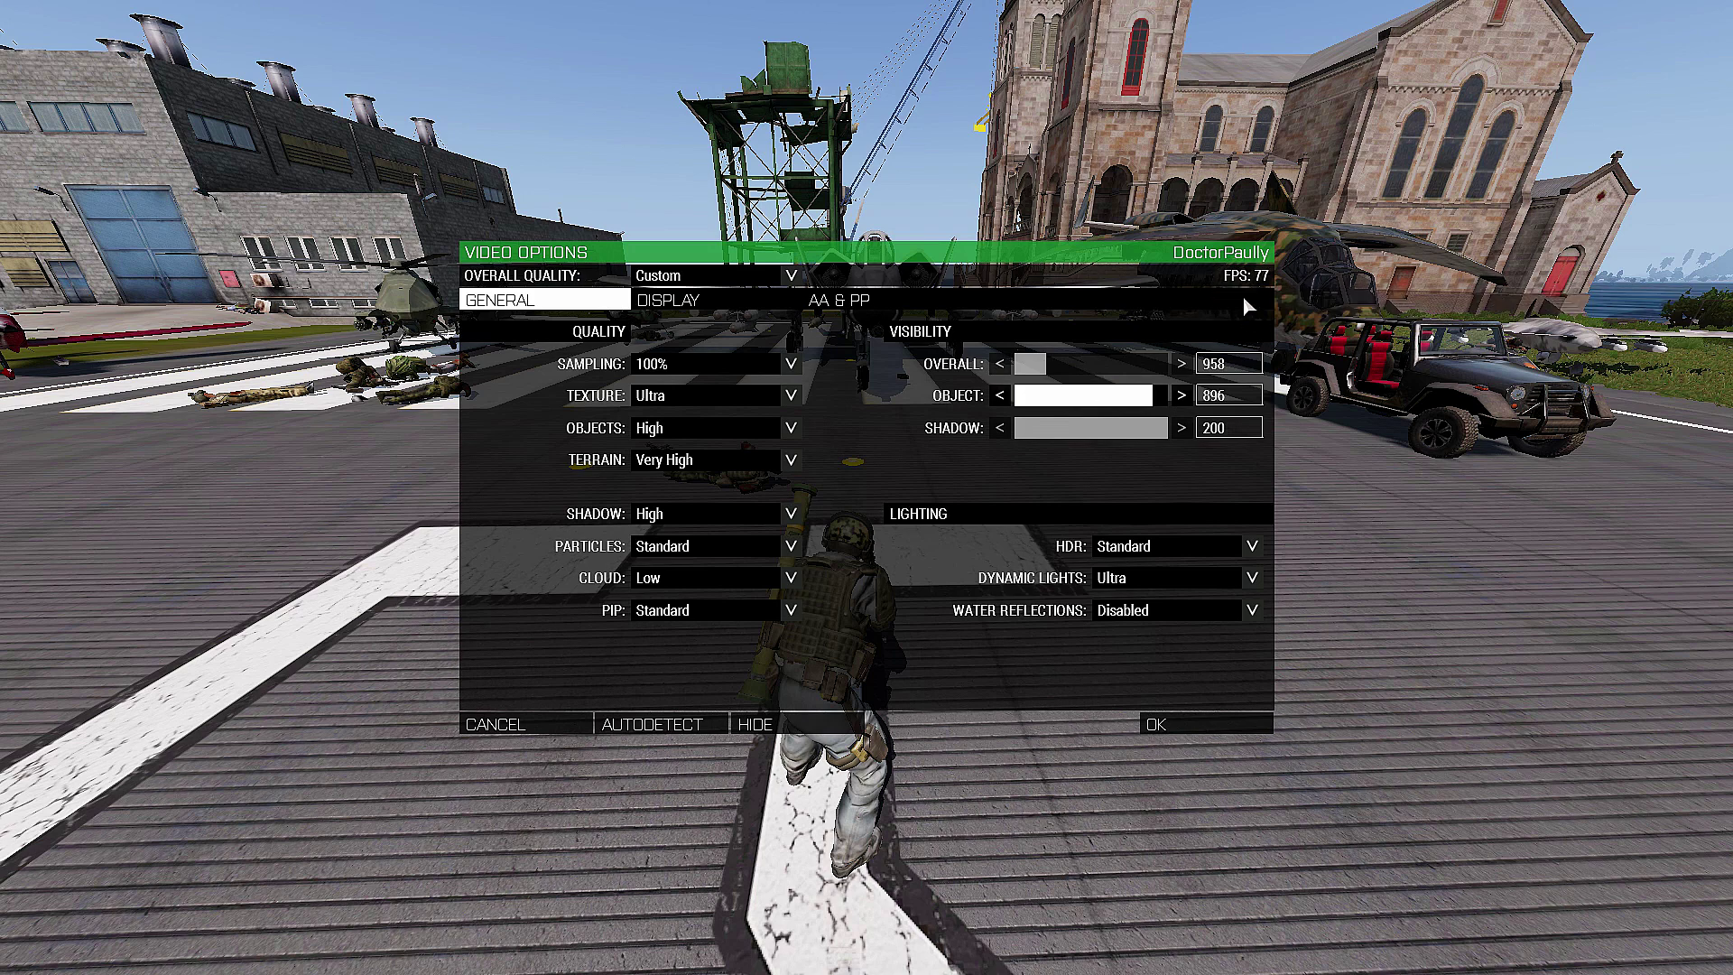
{"action": "left_click", "coordinate": [1072, 365]}
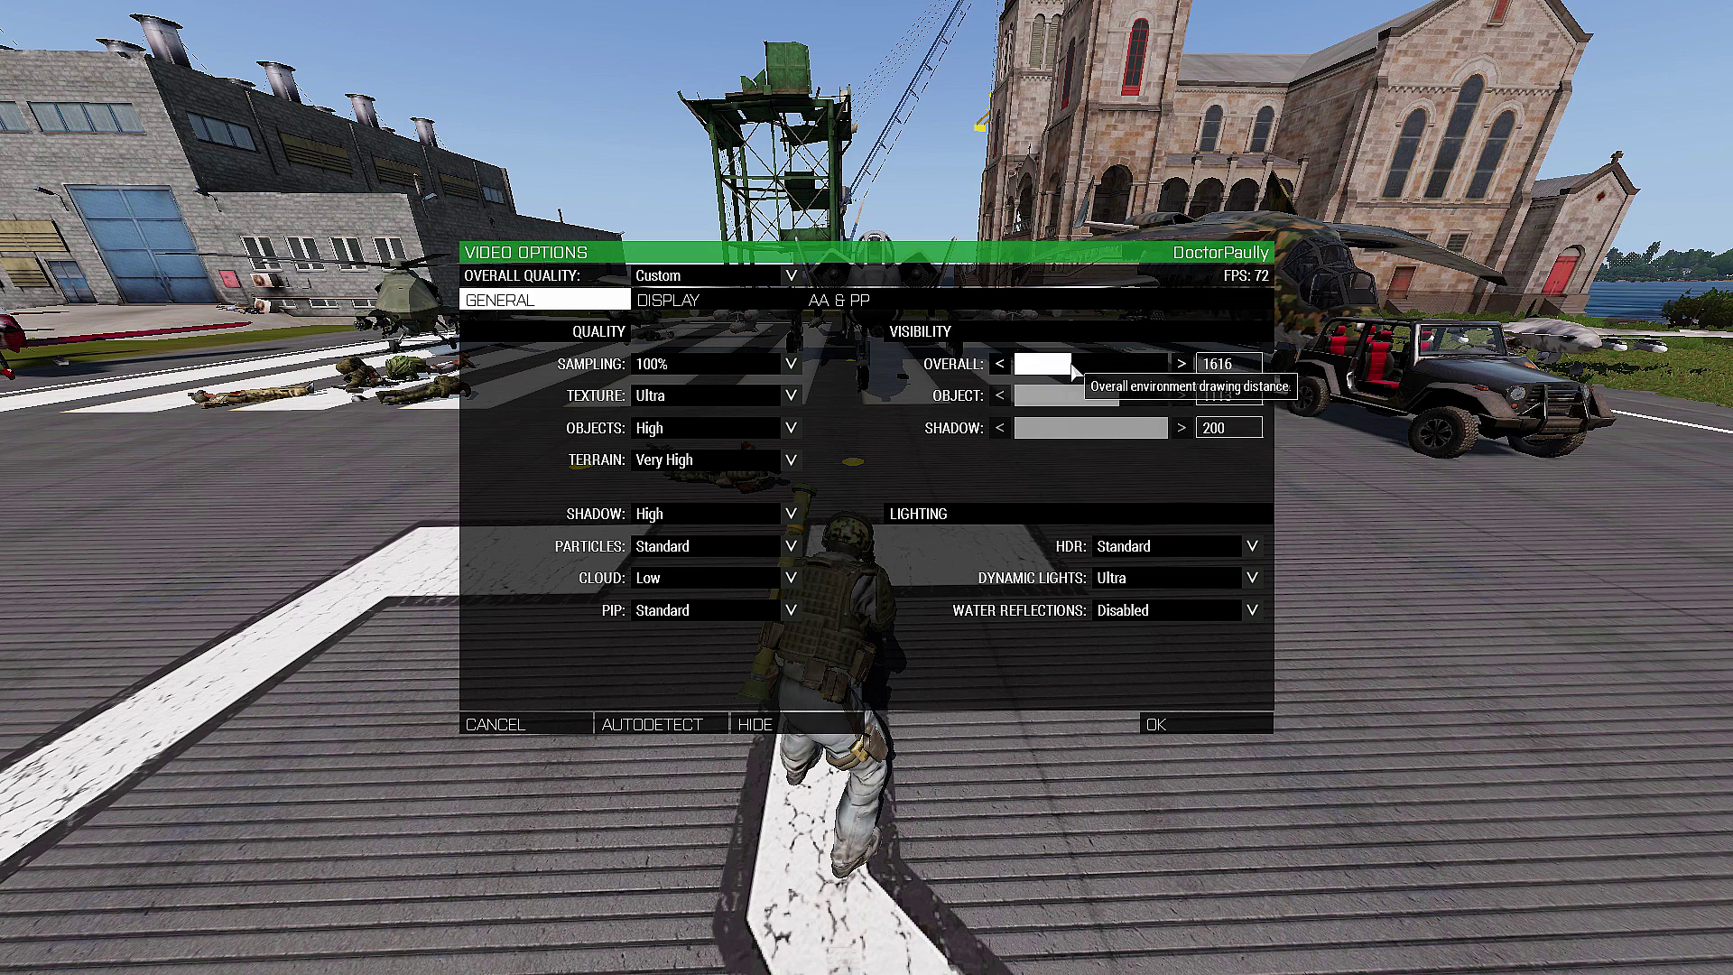
{"action": "left_click_drag", "start_coordinate": [1112, 397], "coordinate": [1168, 402]}
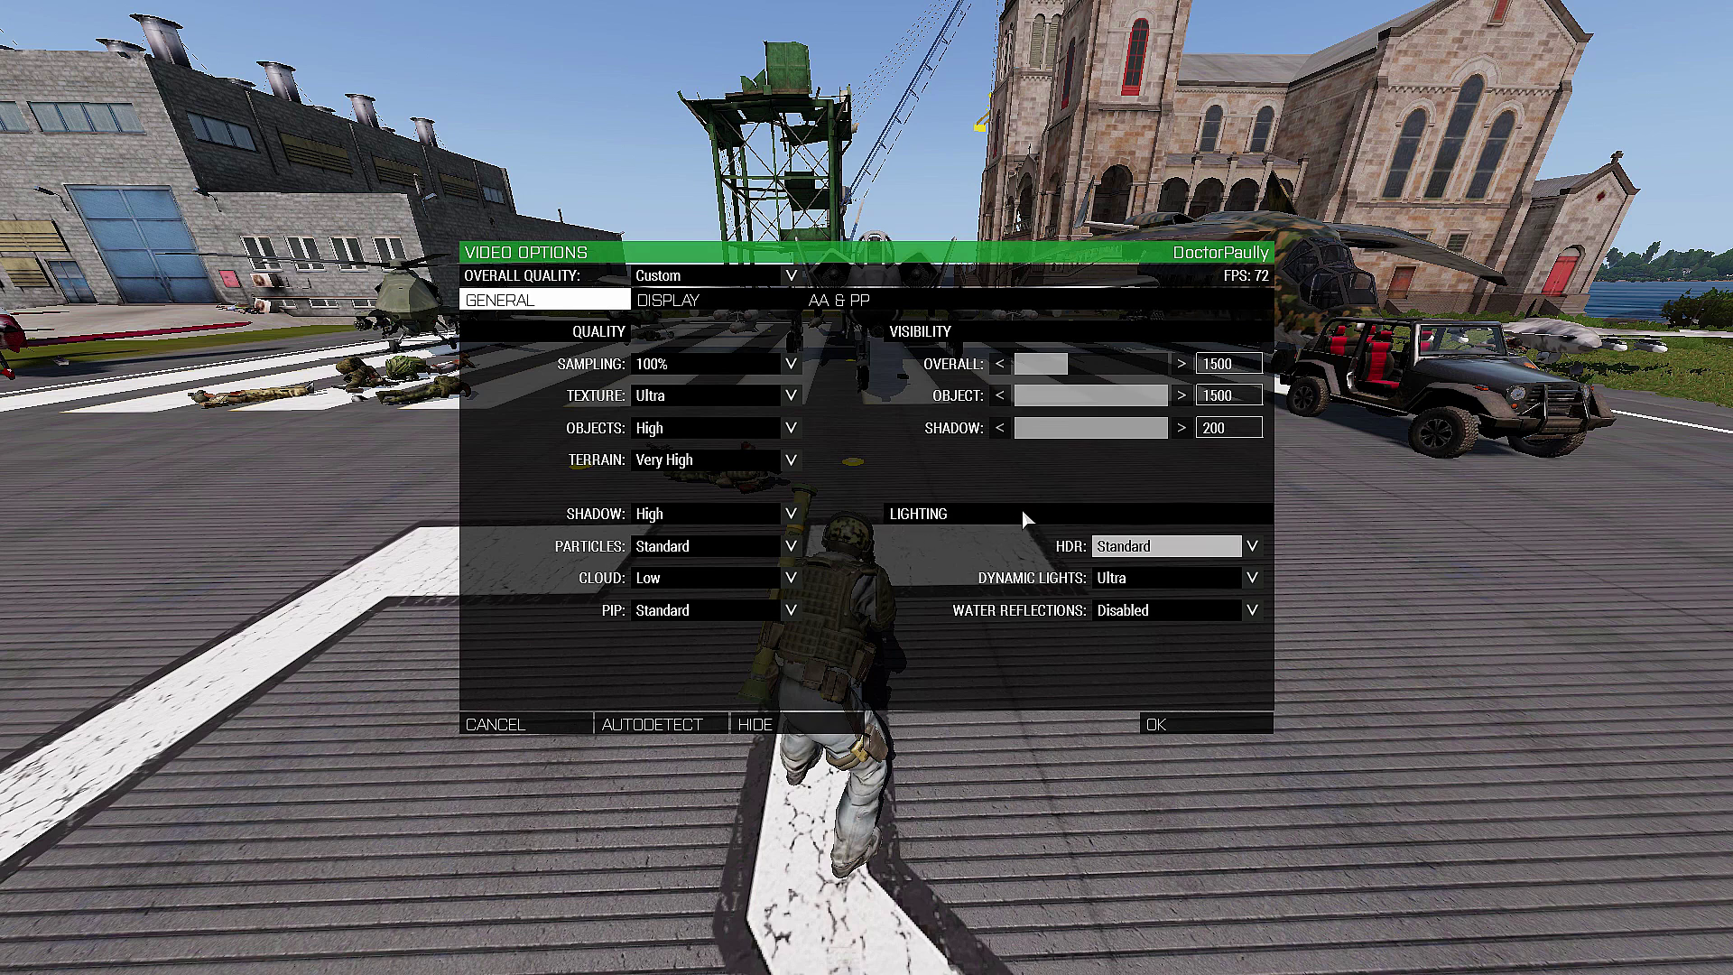
Review the HDR and dynamic lights choices, keeping HDR at Standard and dynamic lights at Ultra.
{"action": "left_click", "coordinate": [1151, 547]}
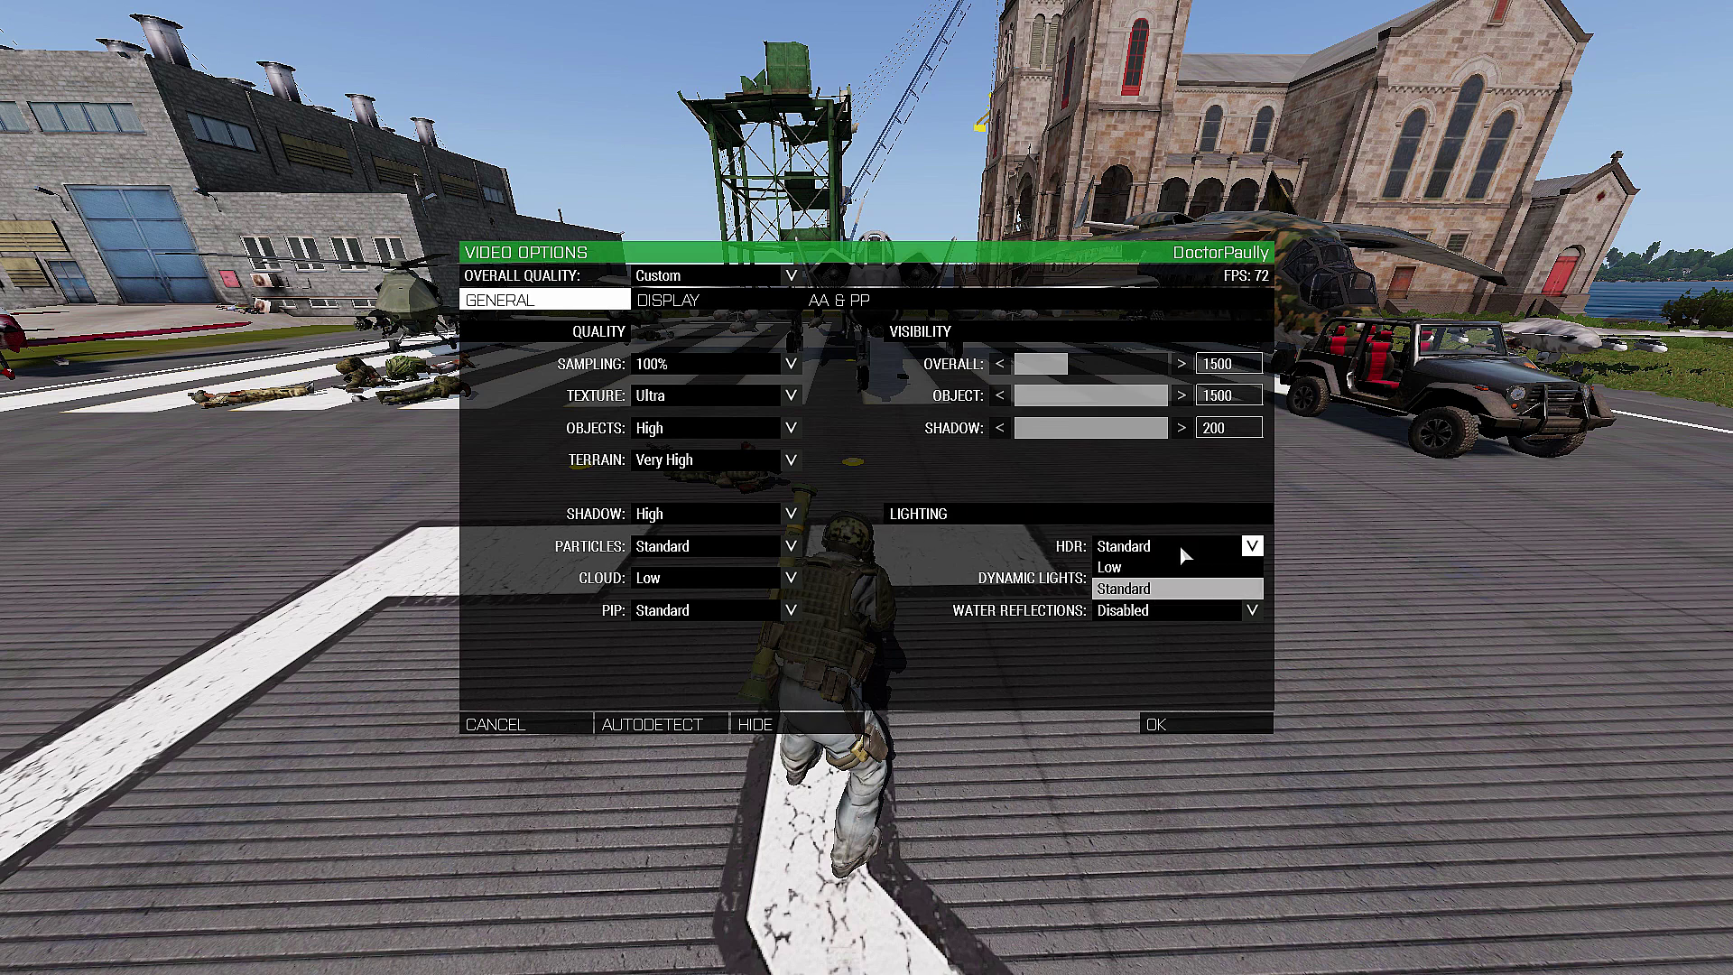
{"action": "left_click", "coordinate": [1153, 593]}
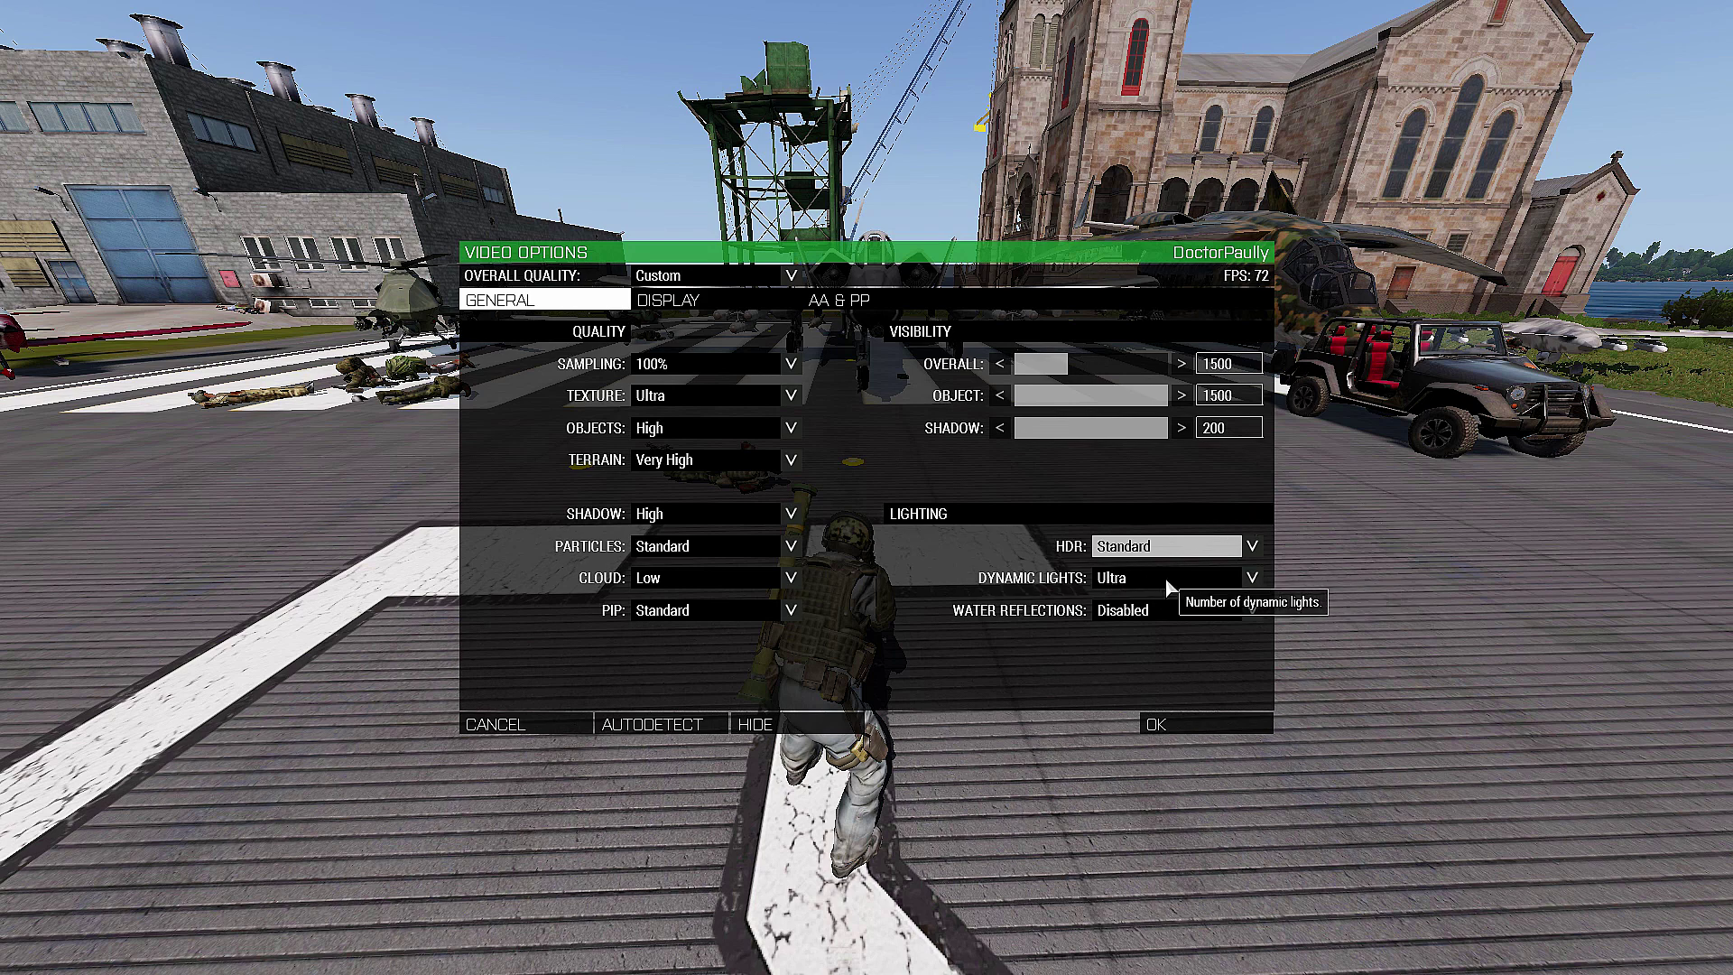
{"action": "left_click", "coordinate": [1251, 578]}
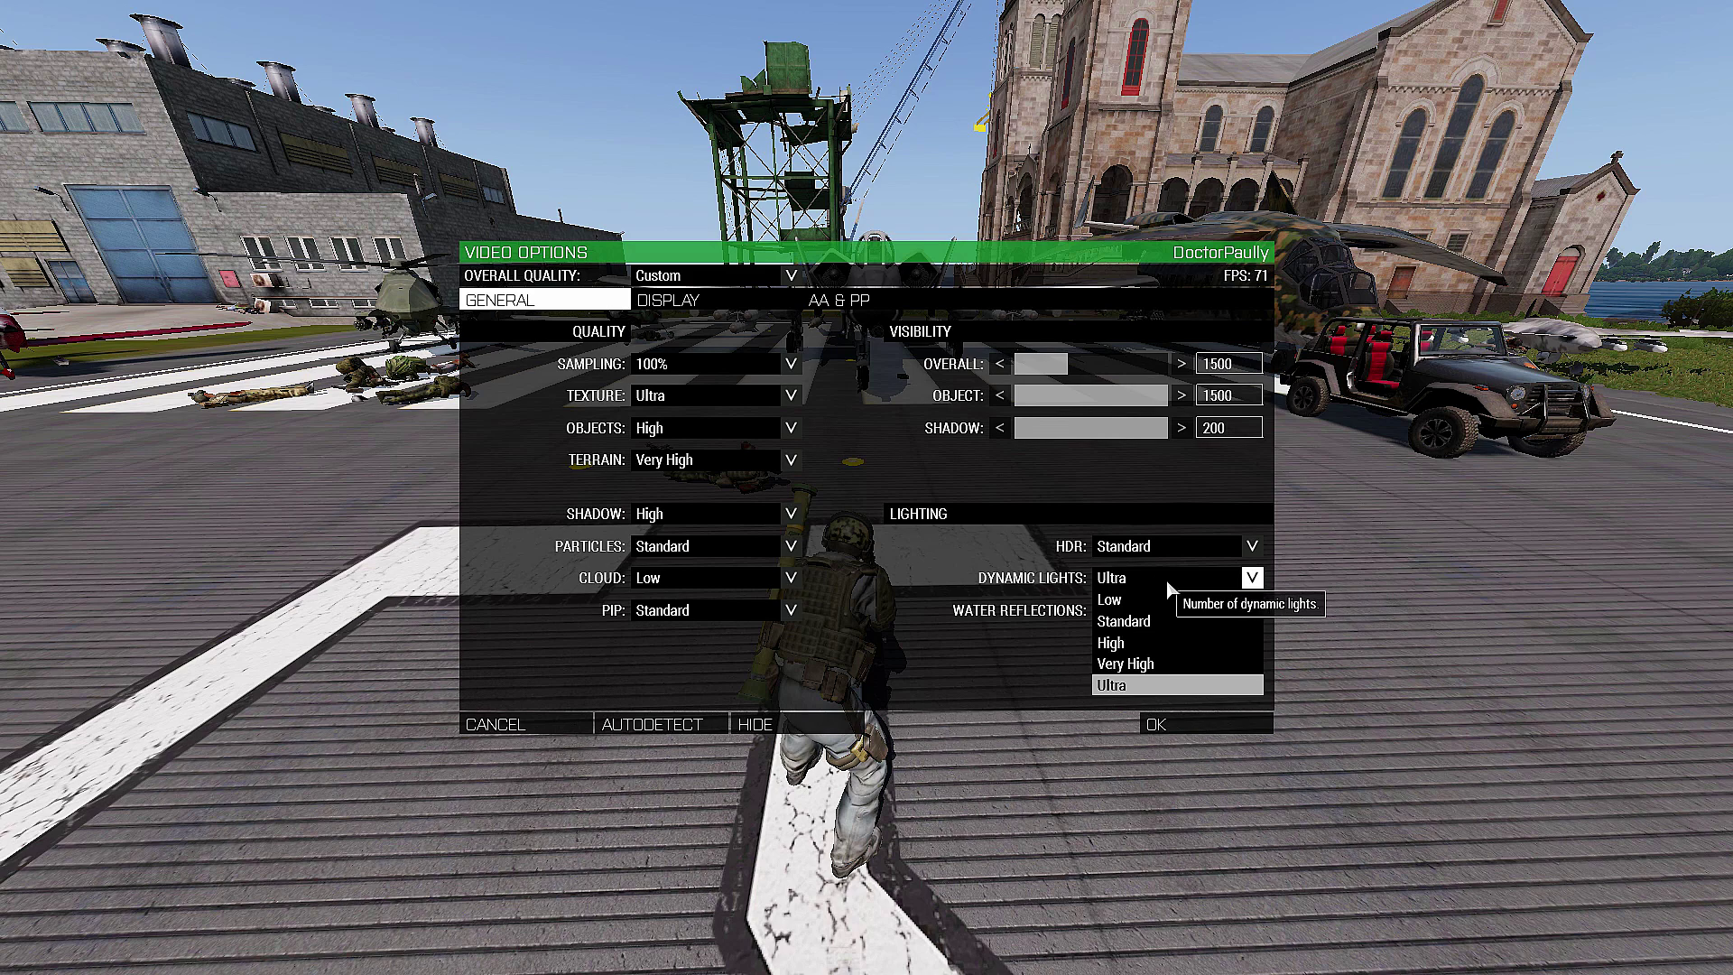
{"action": "left_click", "coordinate": [1117, 585]}
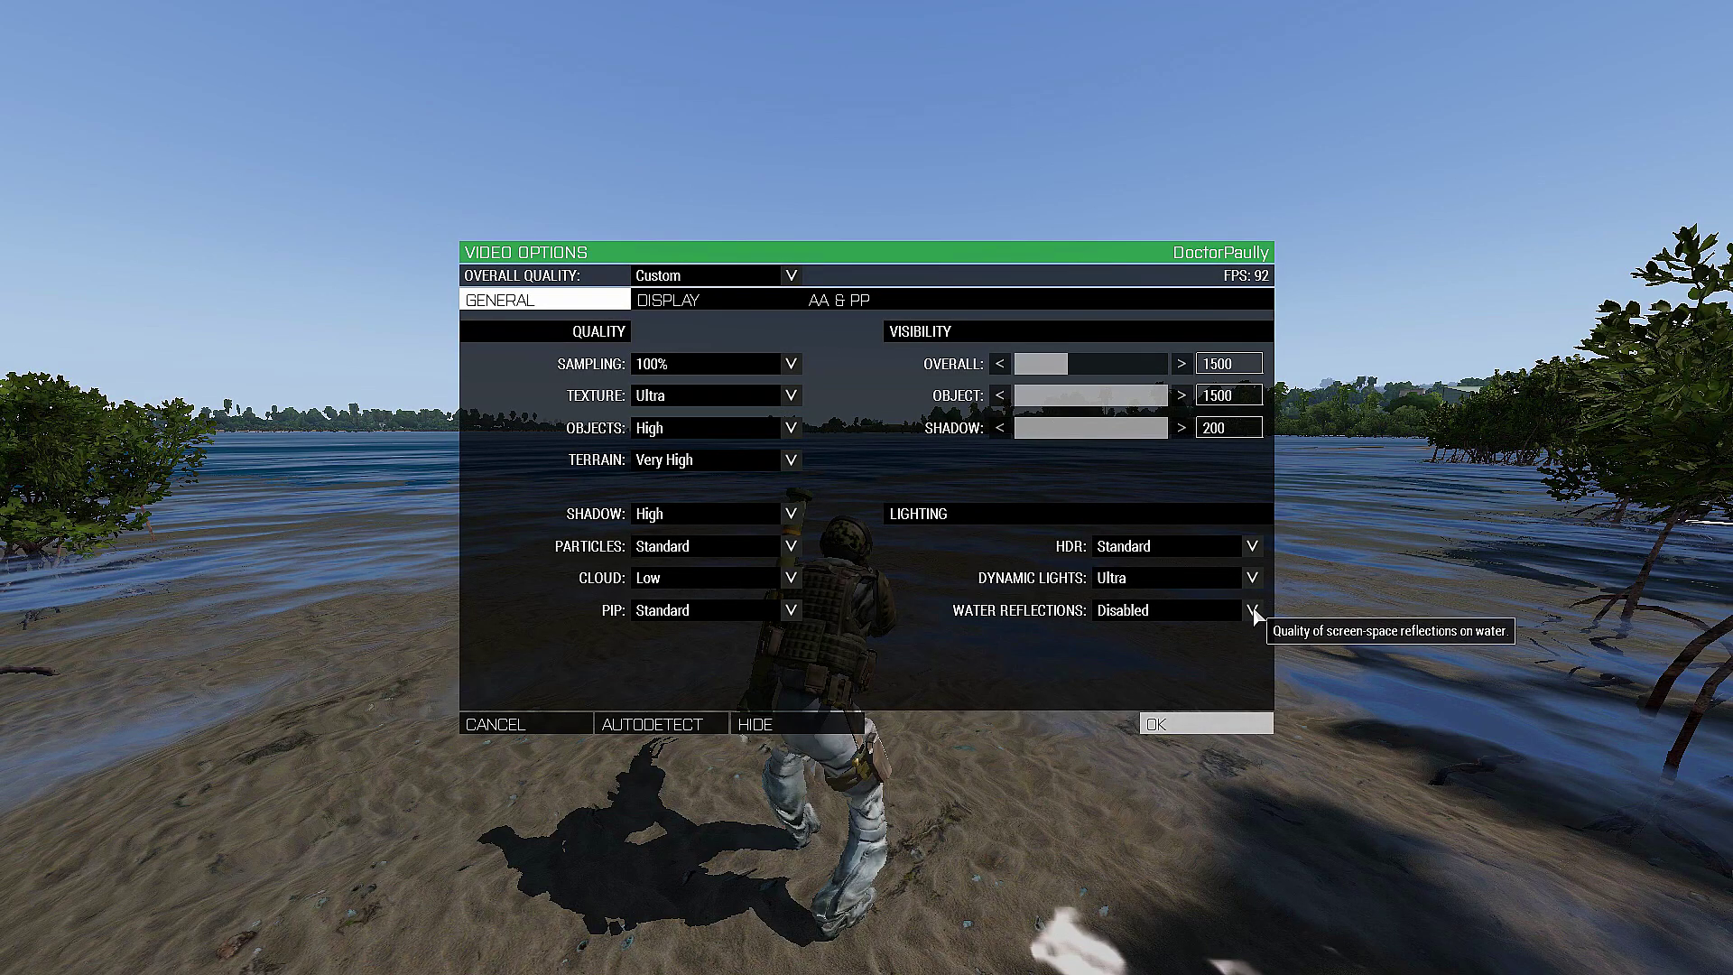
Set the water reflections to Very High, accept the video options and resume the game to view the water.
{"action": "left_click", "coordinate": [1188, 616]}
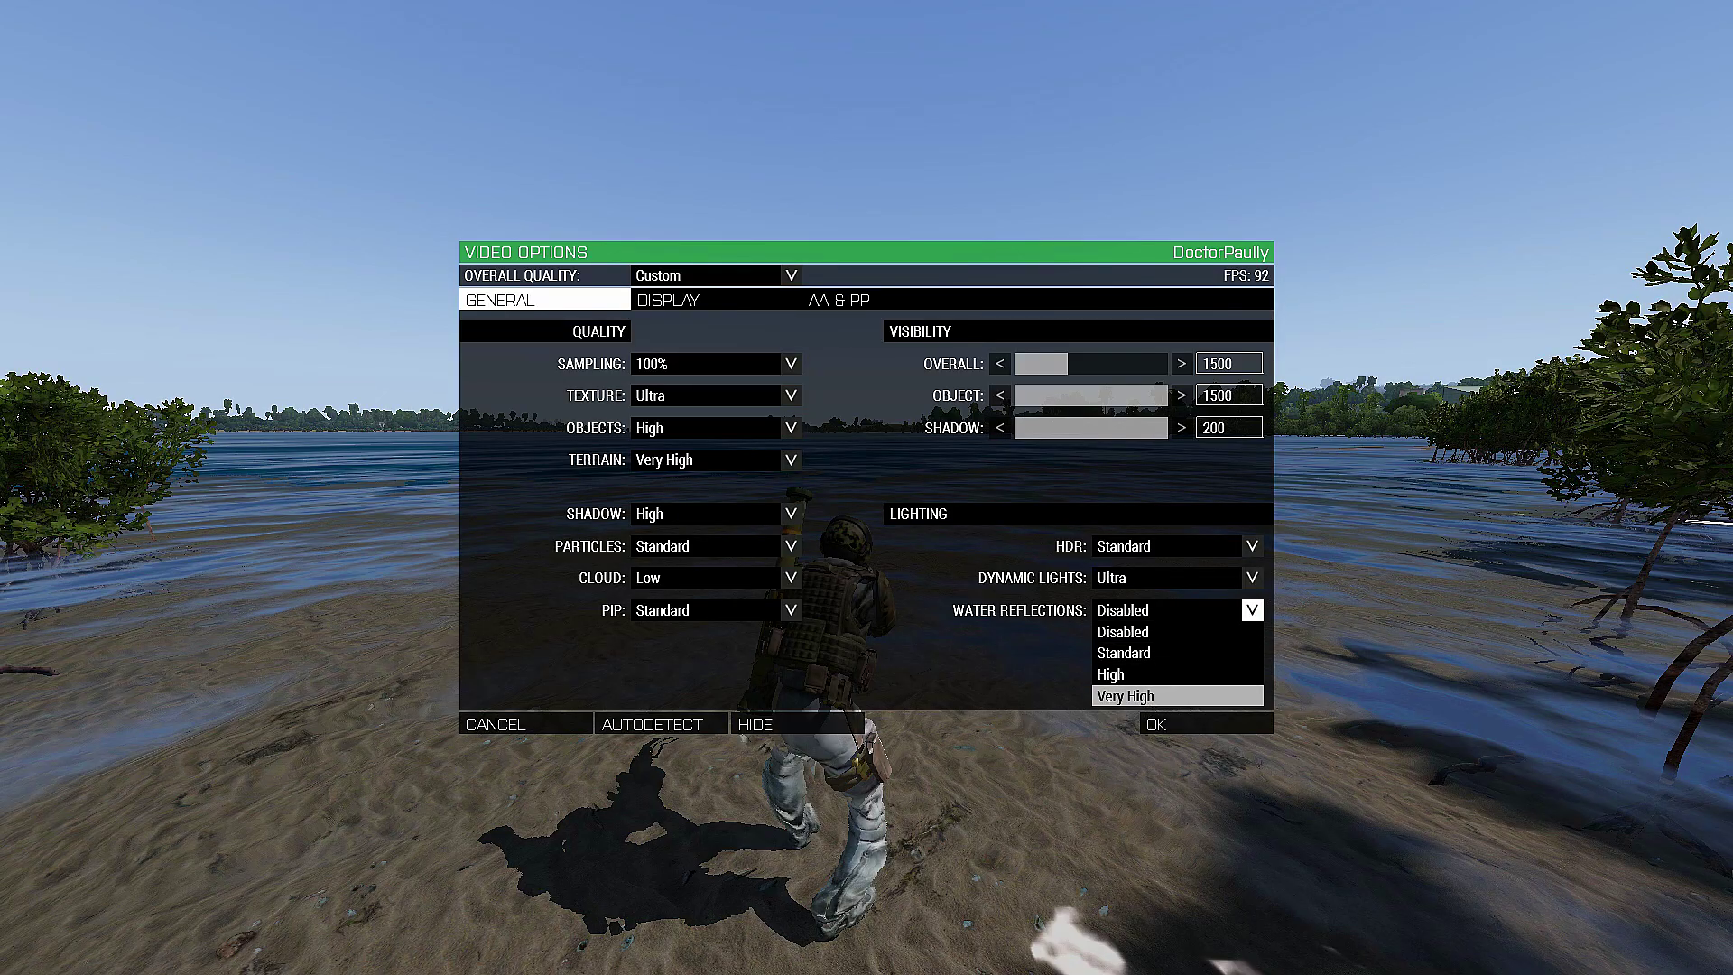
{"action": "left_click", "coordinate": [1124, 696]}
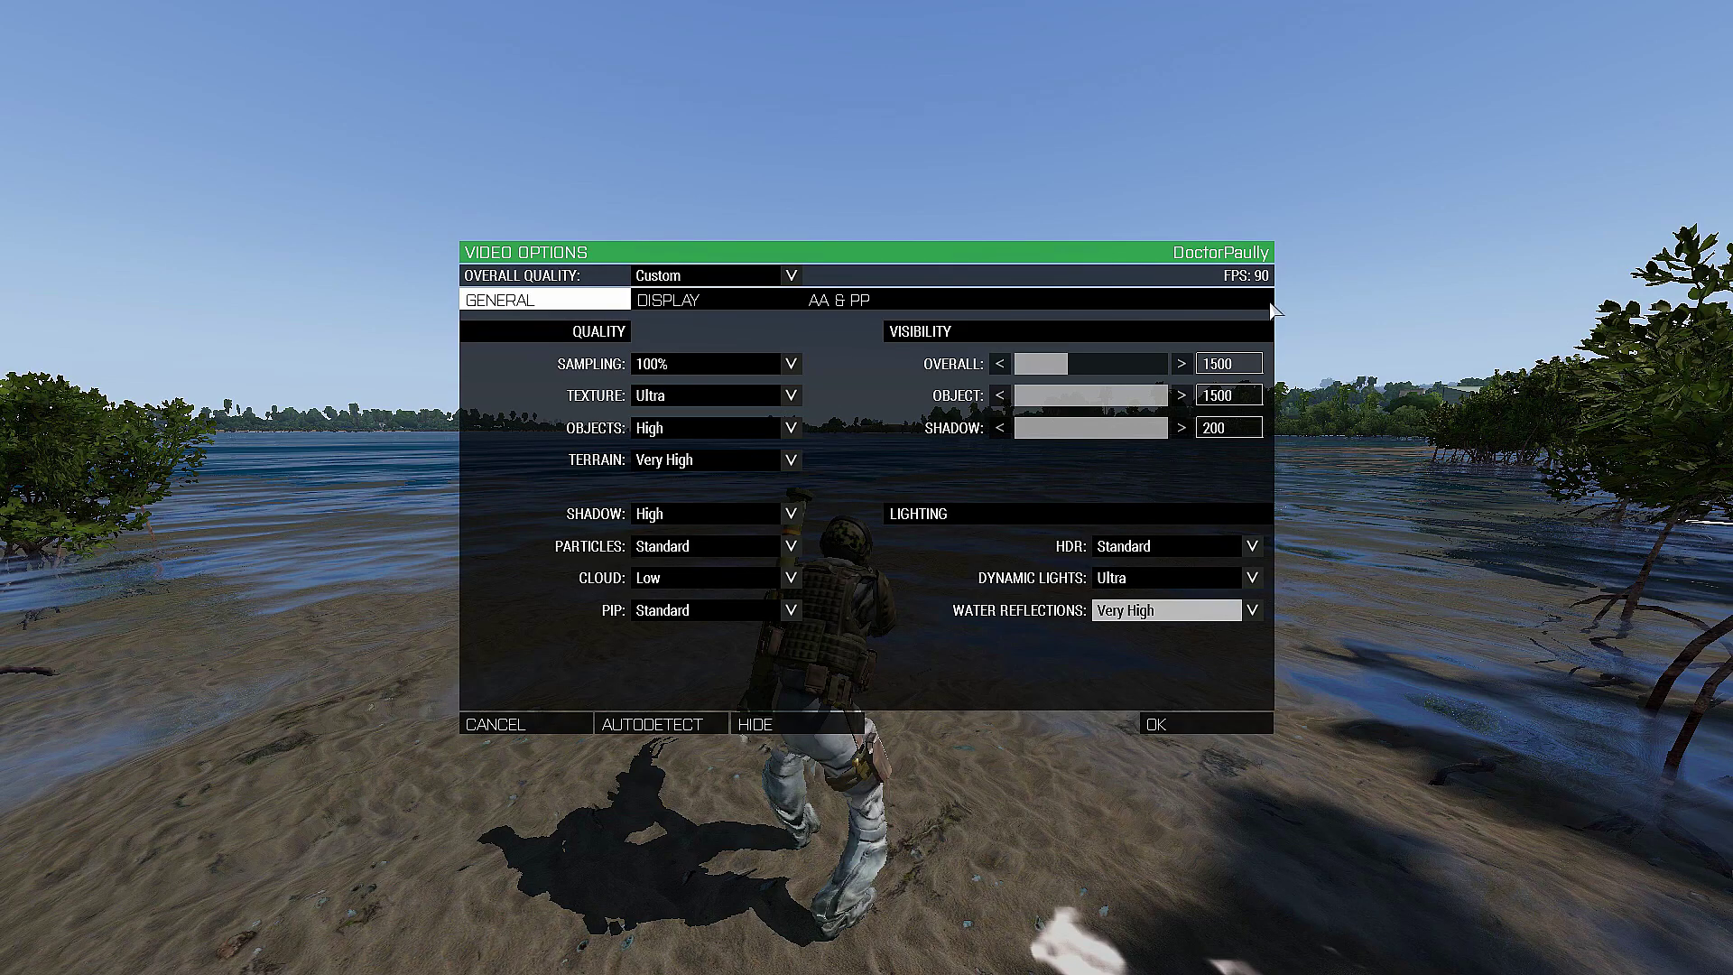
{"action": "left_click", "coordinate": [1201, 727]}
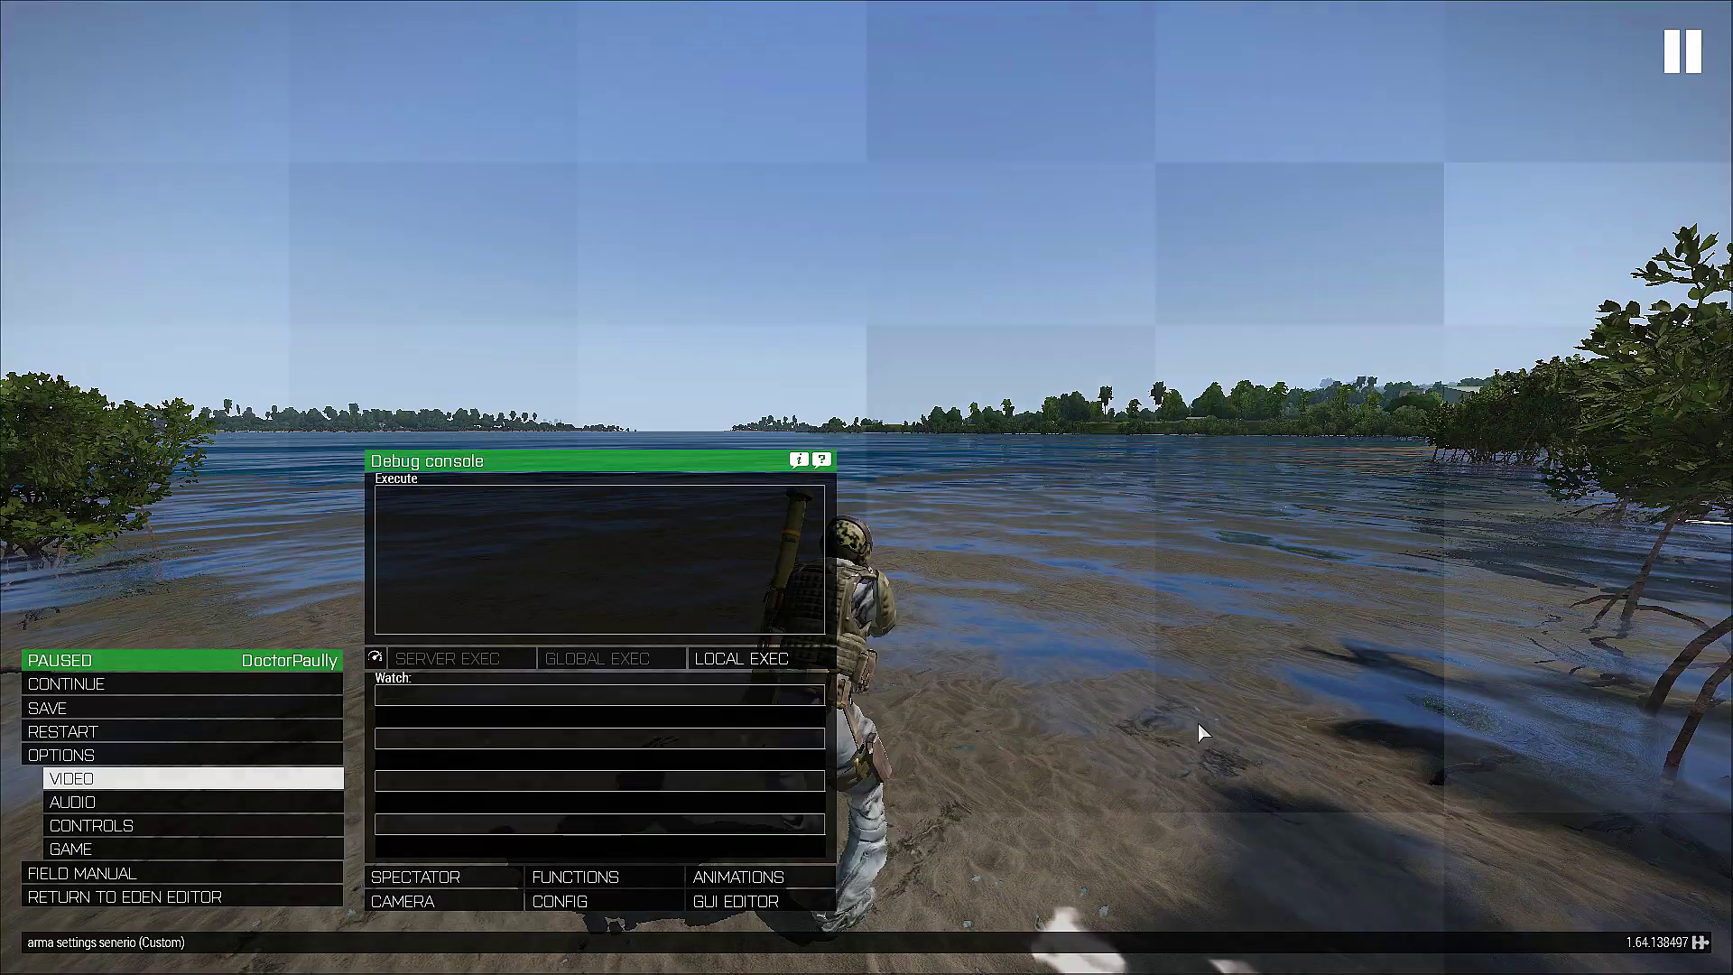
{"action": "key", "text": "Escape"}
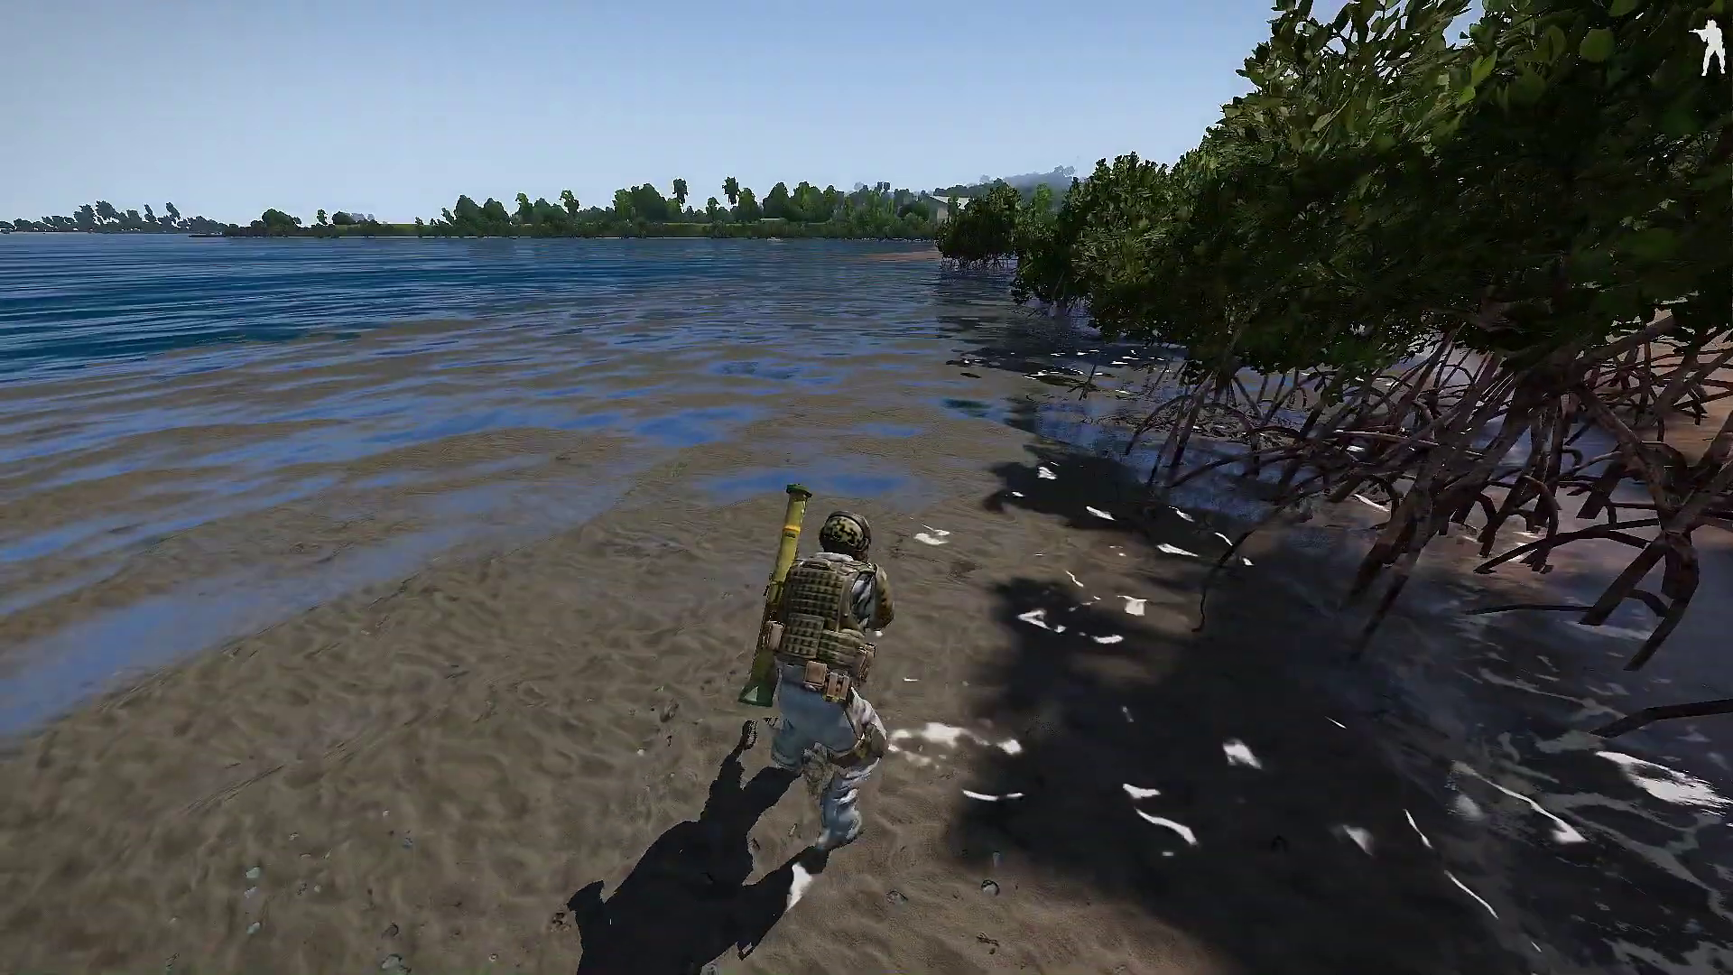
Pause the game beside the mangroves, reopen the video options and set the water reflections to Disabled.
{"action": "key", "text": "Escape"}
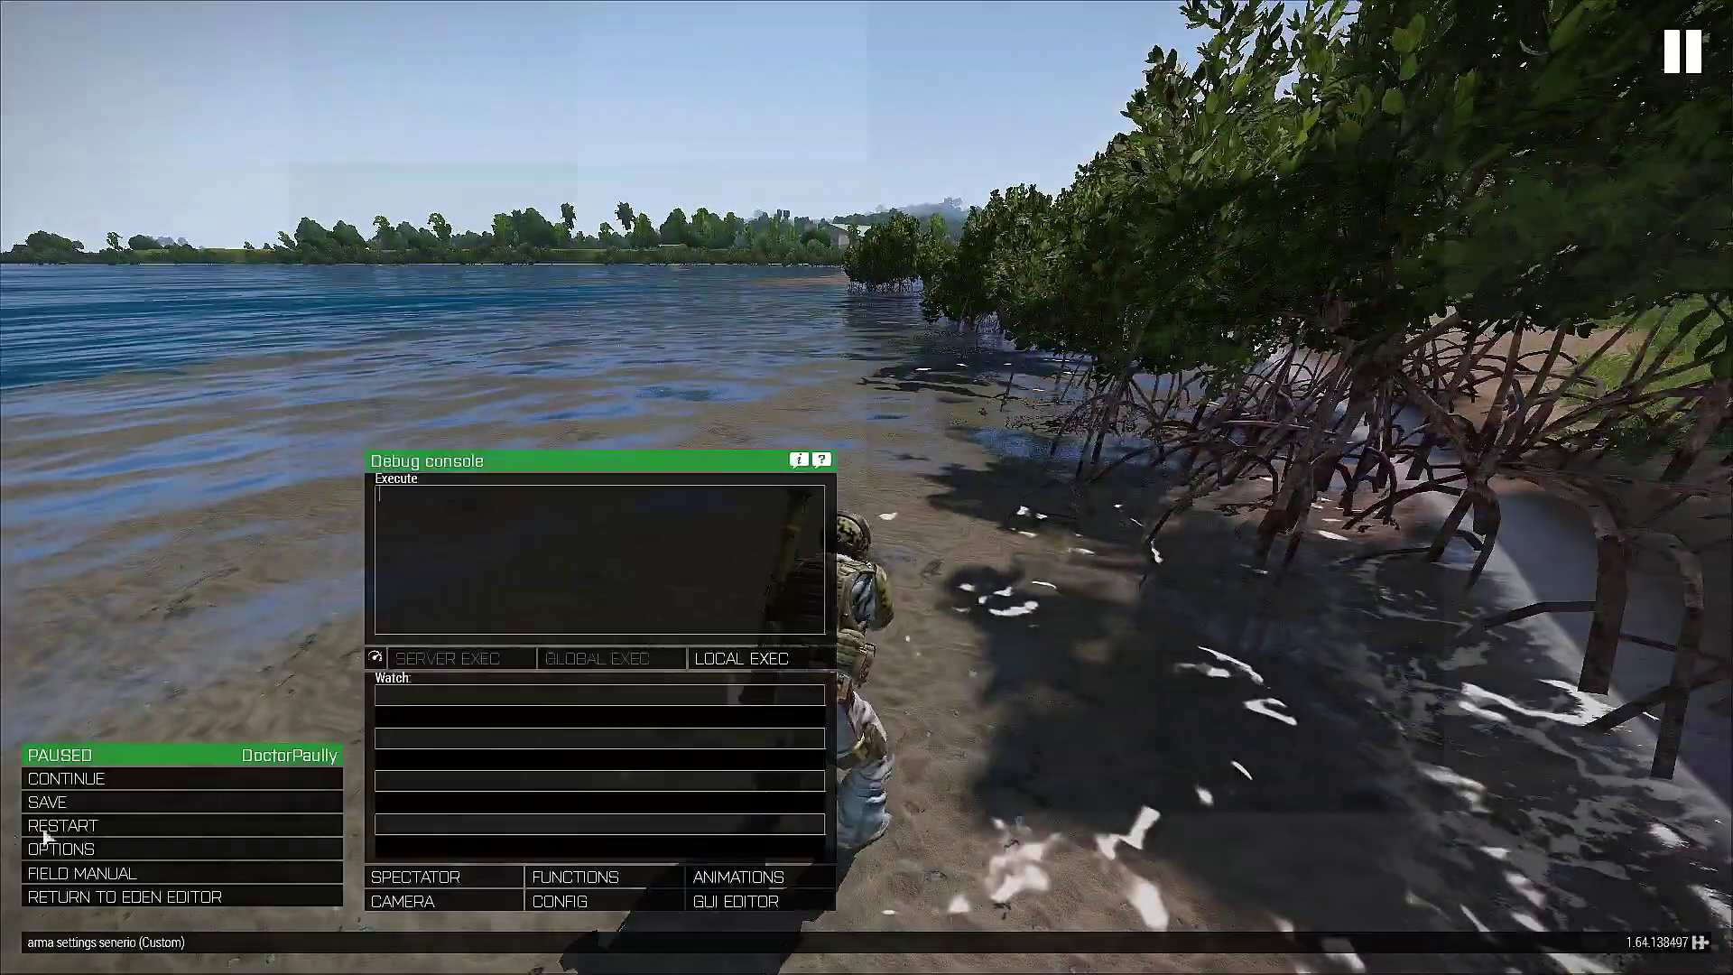
{"action": "left_click", "coordinate": [124, 850]}
{"action": "left_click", "coordinate": [194, 773]}
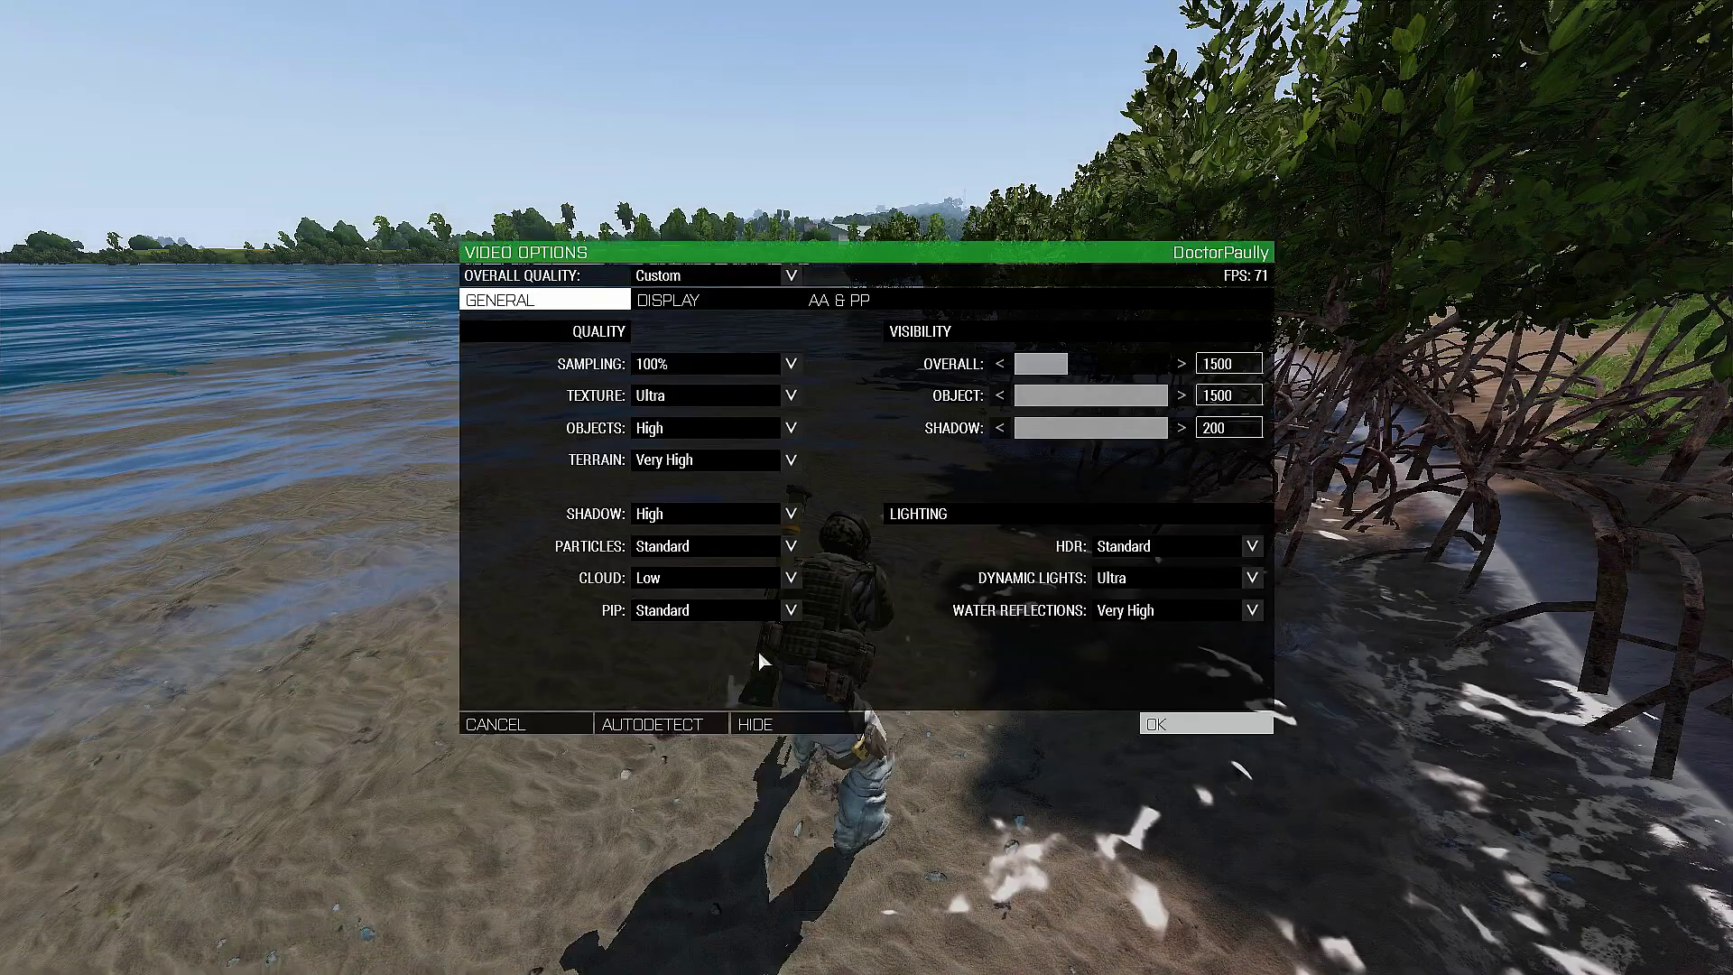
{"action": "left_click", "coordinate": [1252, 610]}
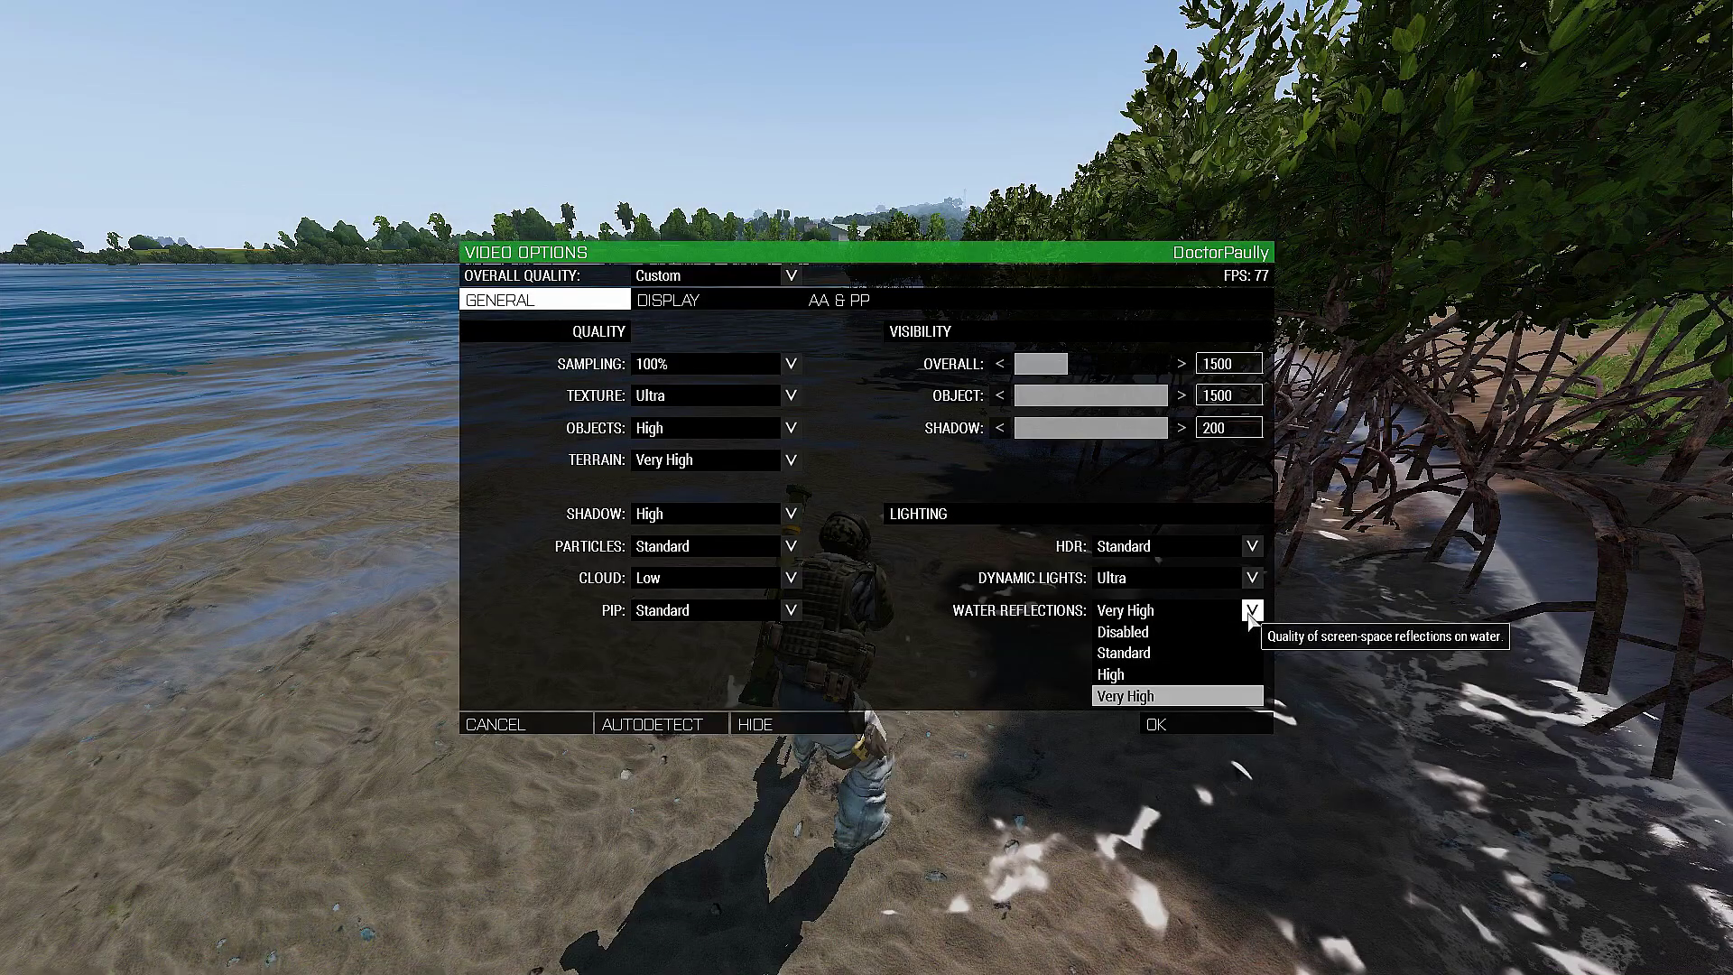
{"action": "left_click", "coordinate": [1178, 630]}
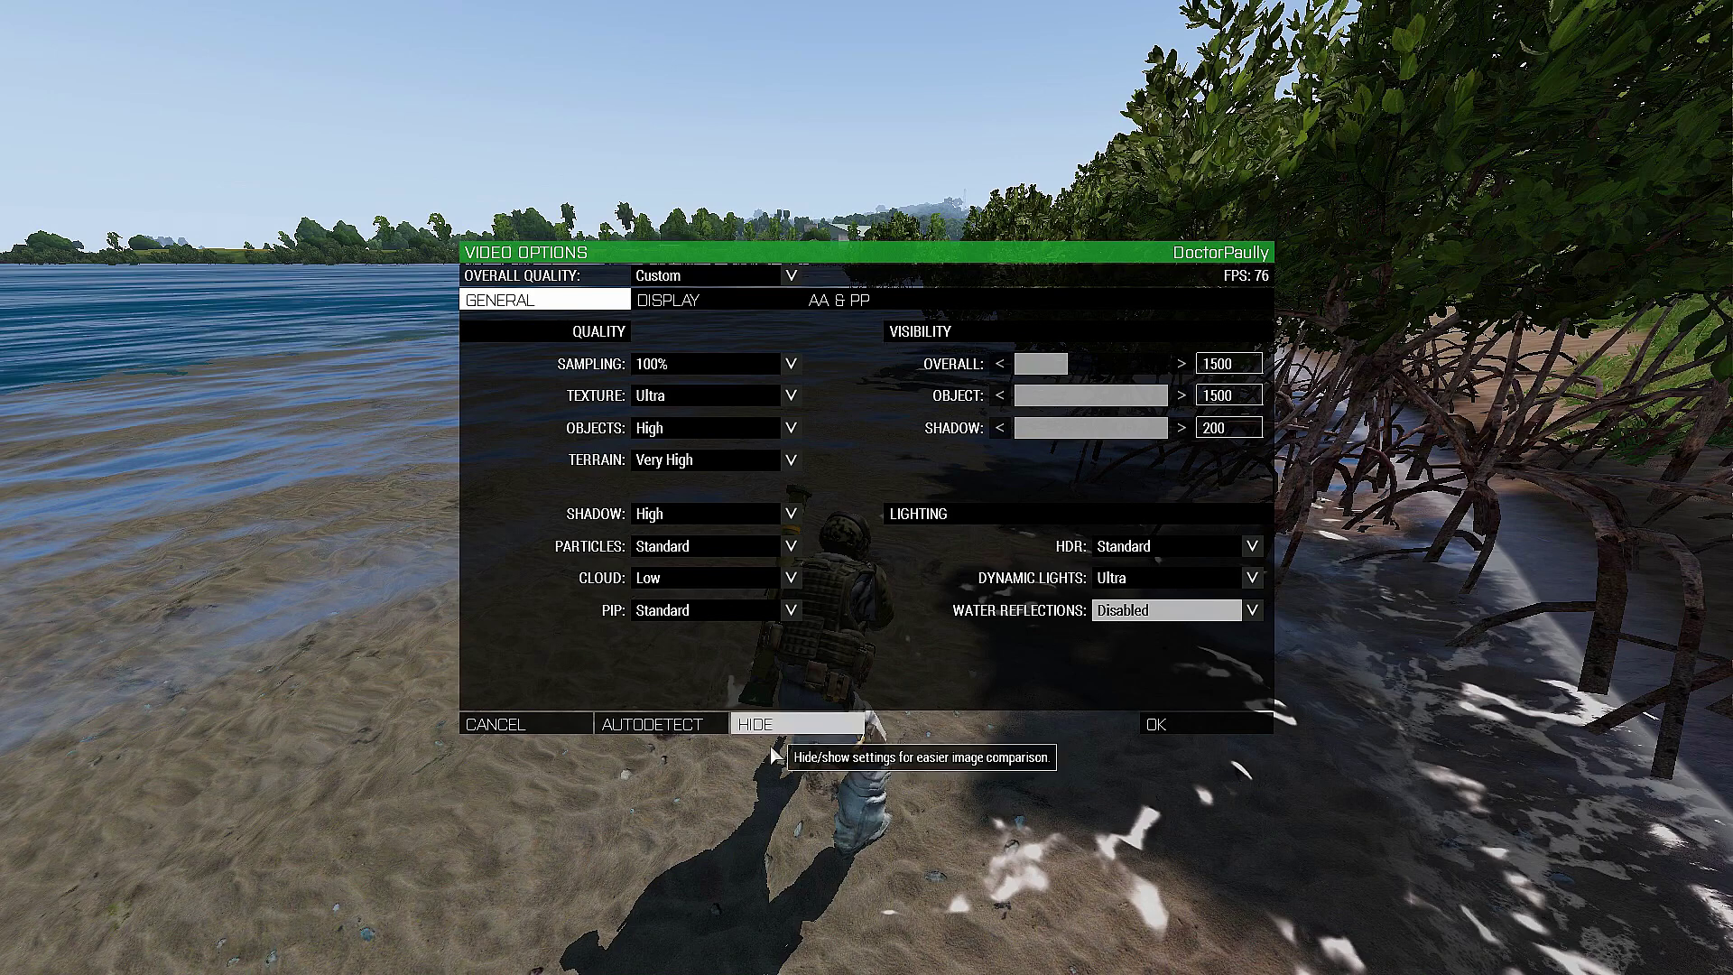